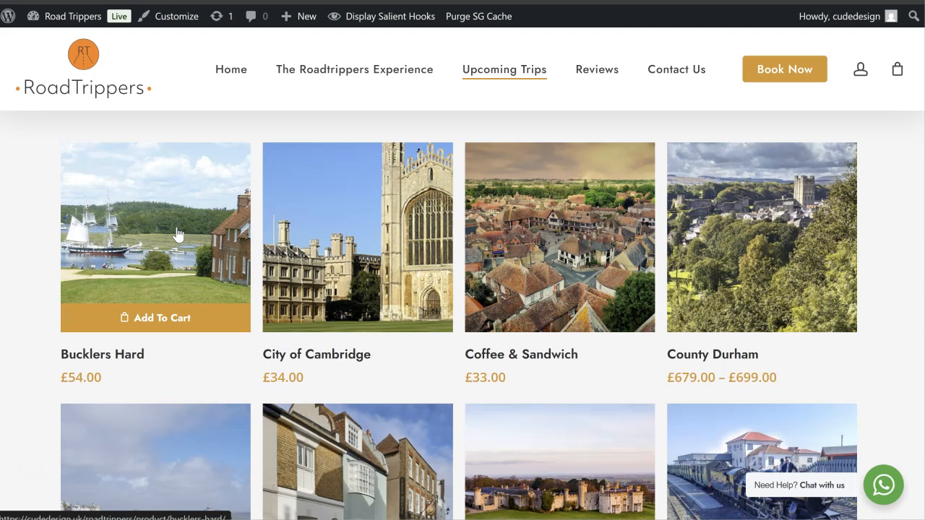
- Review the product titles and prices on the Upcoming Trips page and check the date details on the Bucklers Hard product page
left_click(398, 230)
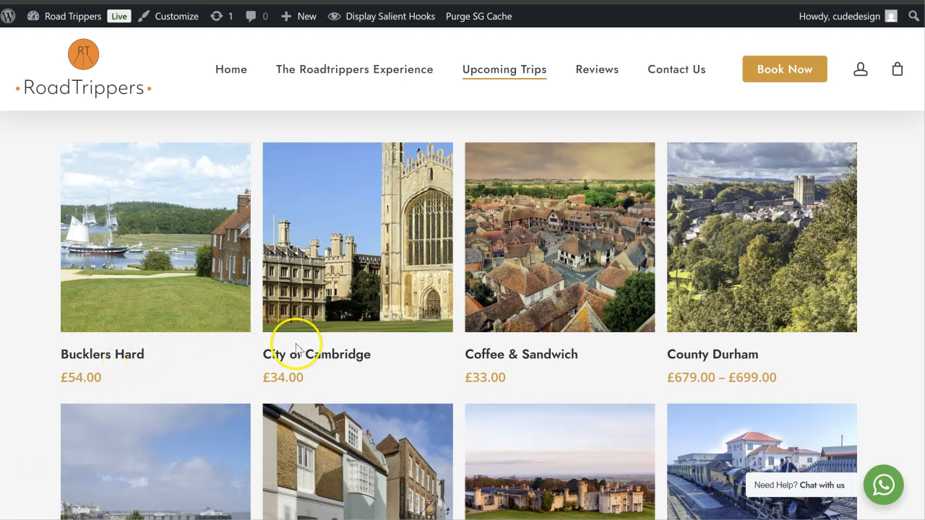
left_click_drag(582, 355, 461, 359)
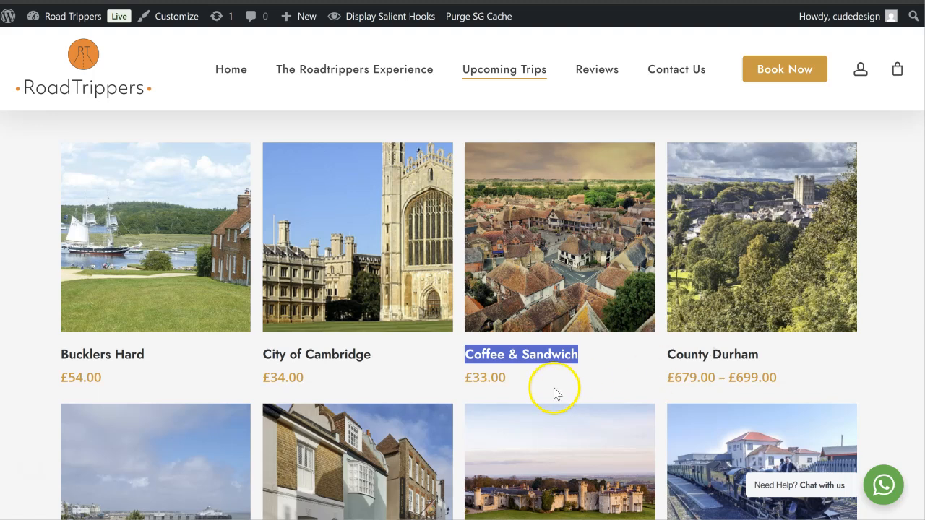
scroll(554, 392, "down", 1)
left_click_drag(754, 309, 665, 313)
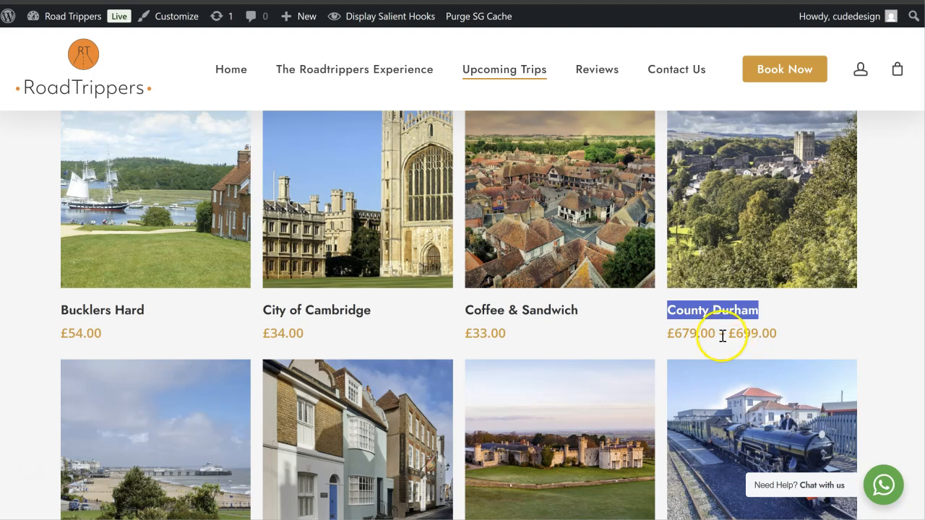
scroll(414, 355, "down", 3)
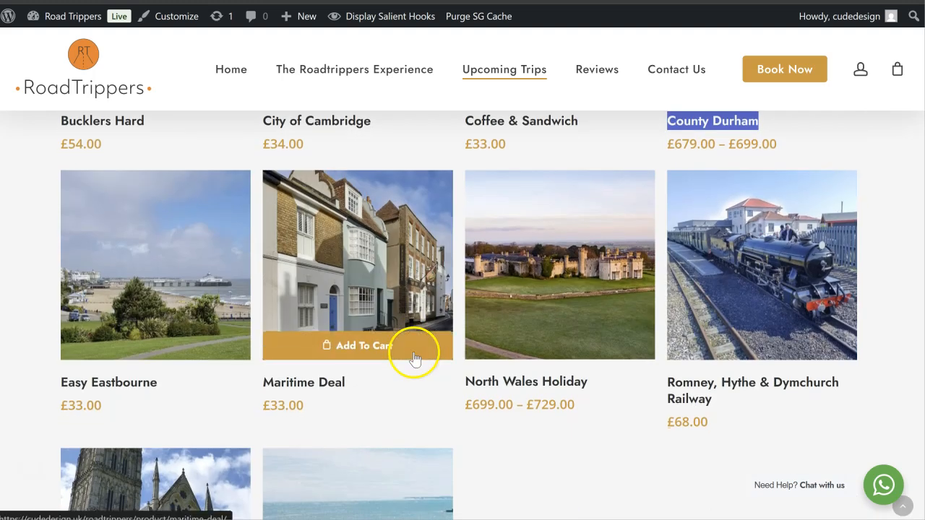
scroll(347, 253, "up", 5)
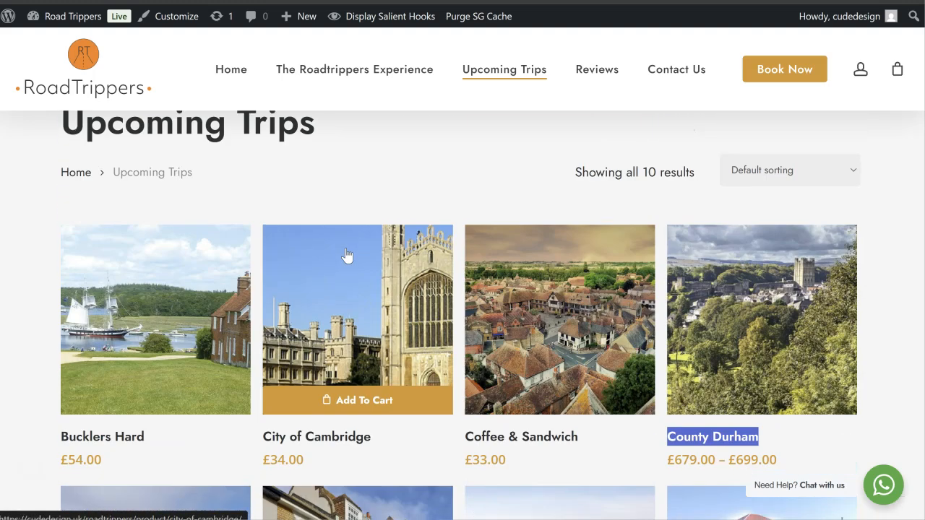
left_click(221, 331)
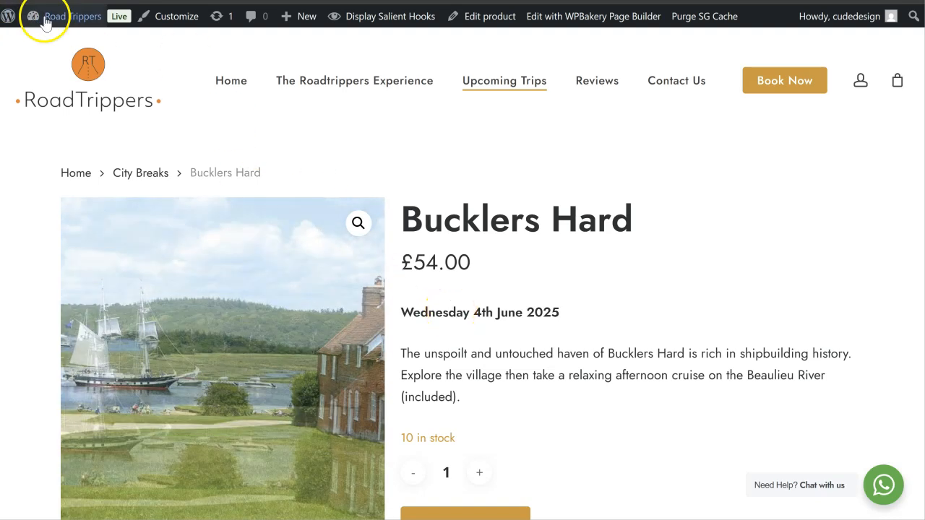
left_click(16, 2)
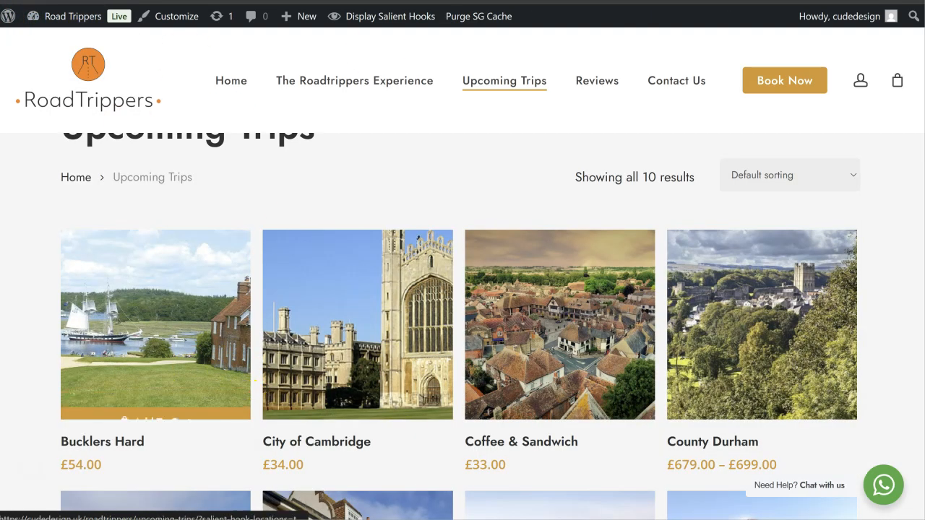
- Switch to the old RoadTrippers website and check where the City of Cambridge listing shows its trip date
left_click(434, 1)
scroll(376, 232, "down", 1)
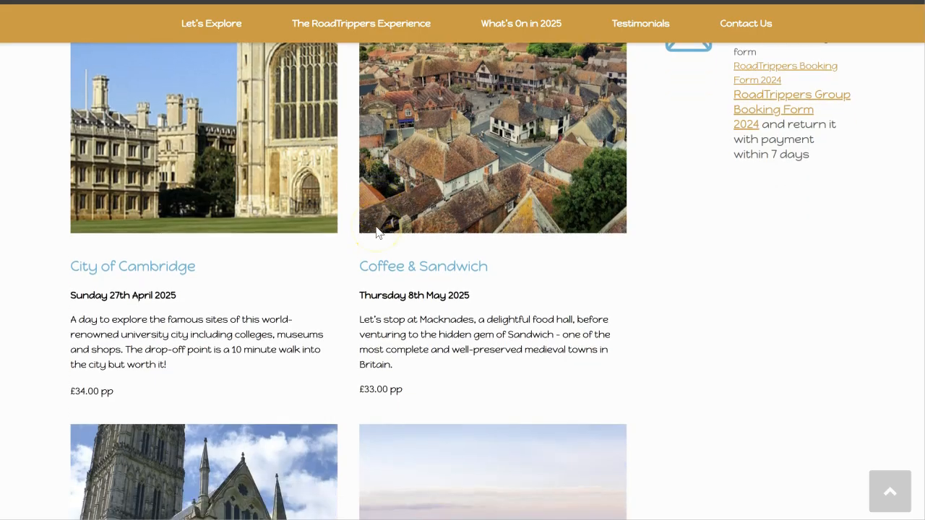
left_click_drag(179, 297, 89, 295)
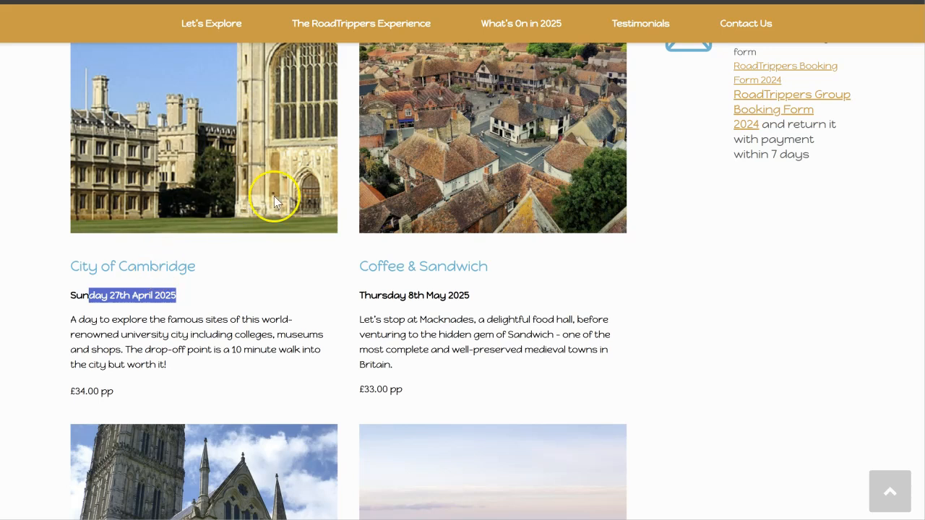
scroll(244, 247, "up", 2)
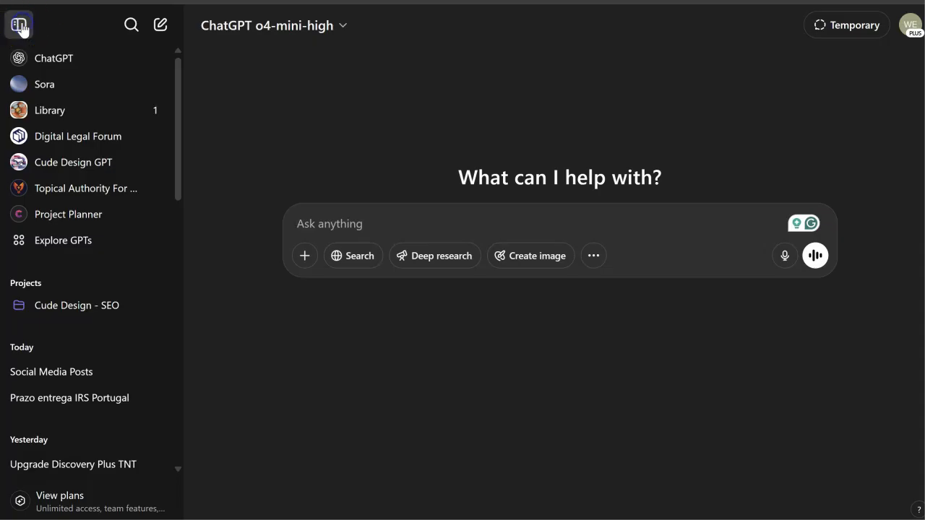
- Switch to ChatGPT 4o and enter a prompt about showing trip dates between title and price and ordering WooCommerce products by date
left_click(20, 26)
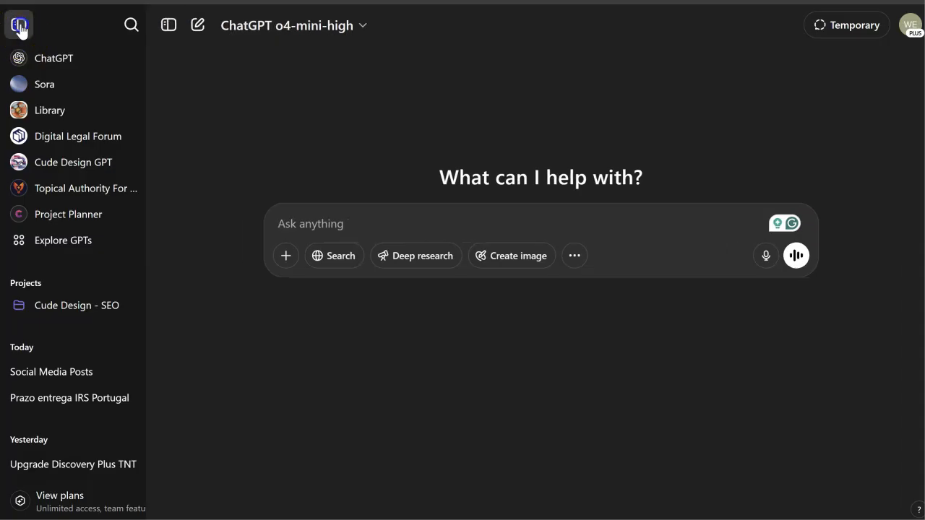
left_click(258, 217)
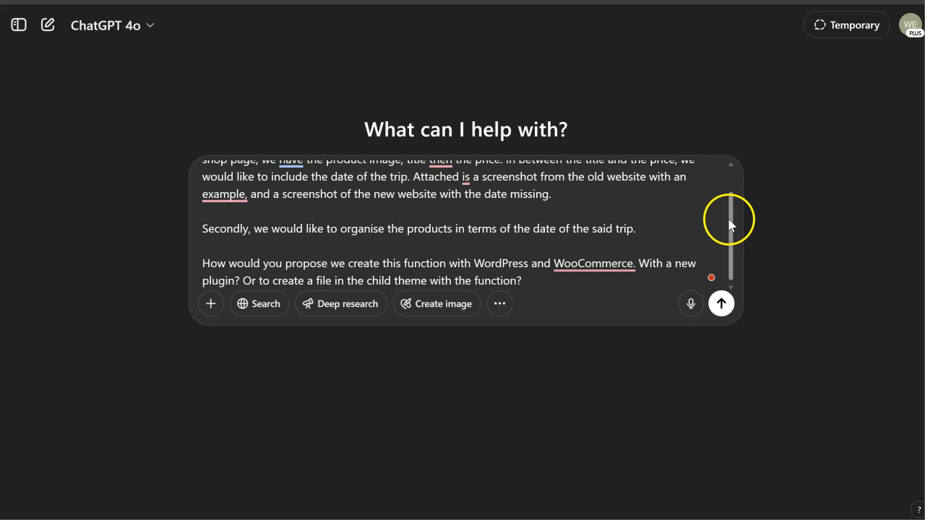
left_click_drag(730, 222, 730, 194)
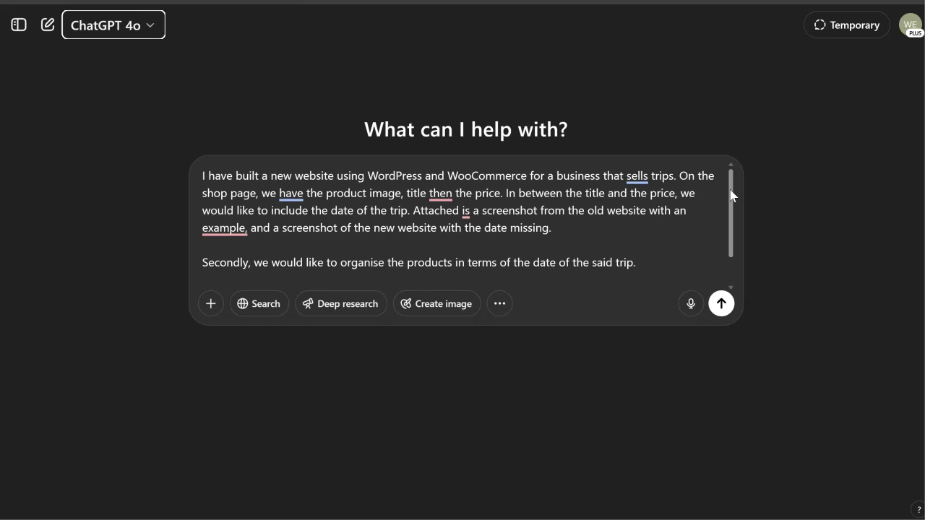
left_click(630, 226)
key("ctrl+v")
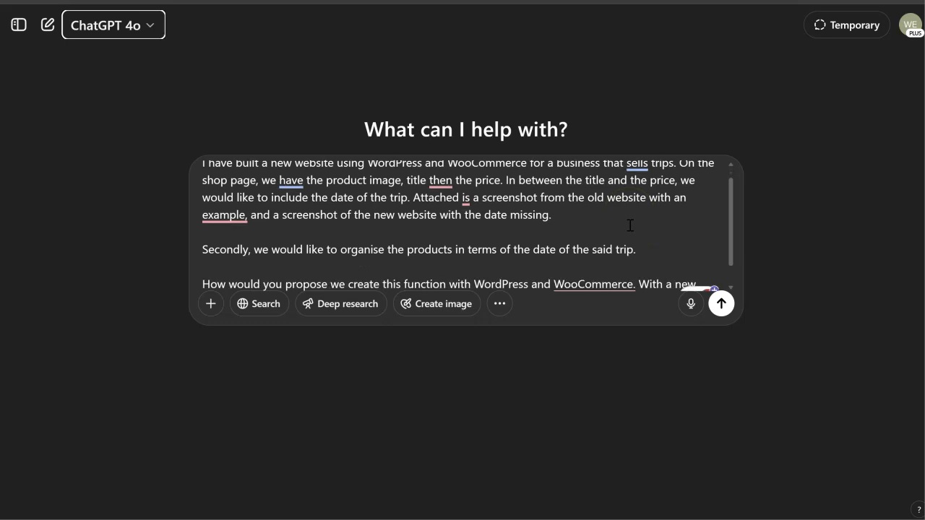
scroll(631, 226, "down", 1)
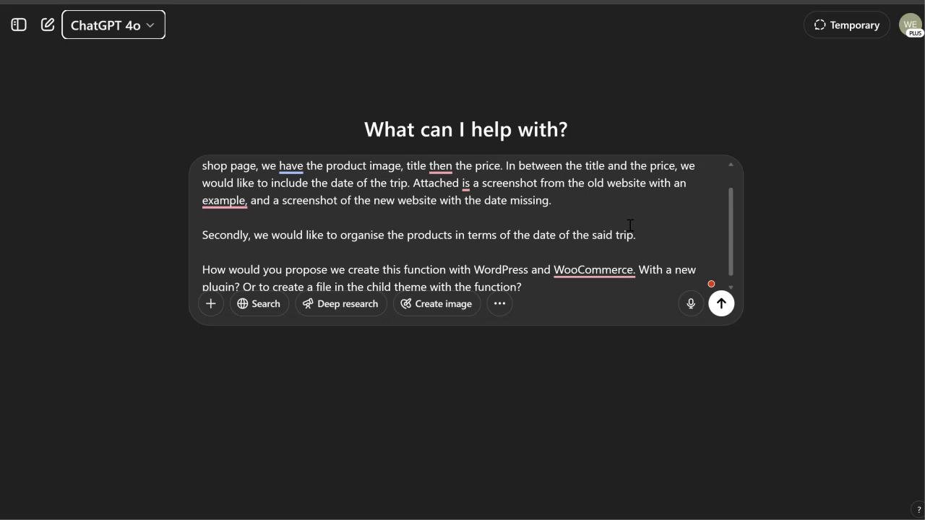
scroll(631, 226, "down", 1)
left_click(377, 232)
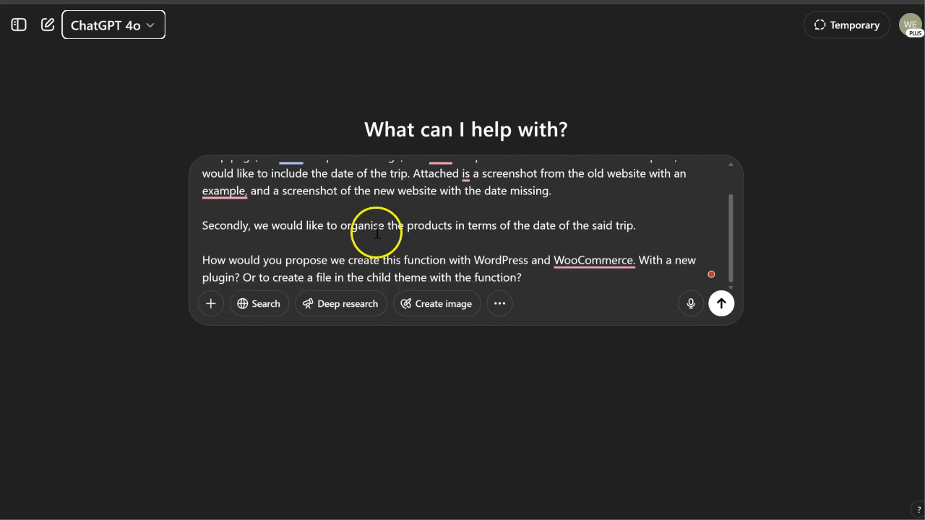
- Attach the New Website and Old Website screenshots to the prompt and send it
left_click(211, 304)
left_click(266, 267)
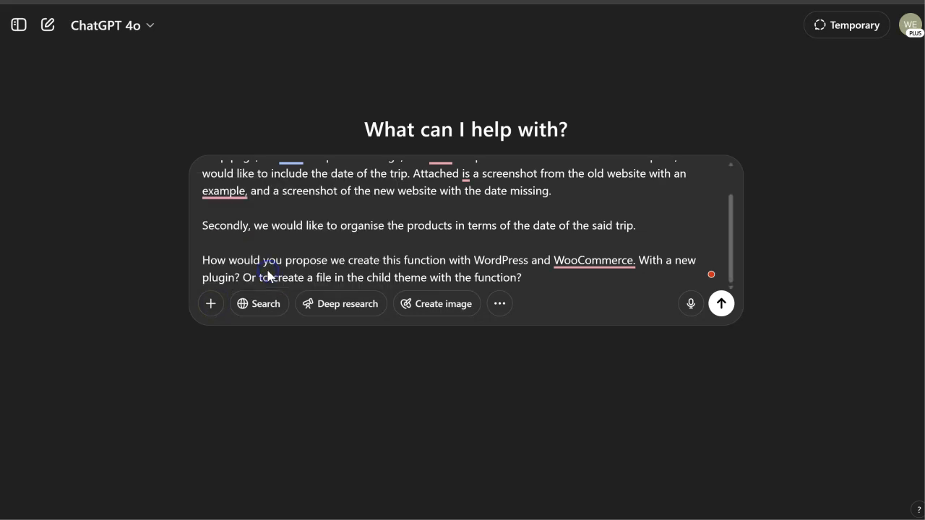
left_click(191, 124)
left_click(244, 120, "ctrl")
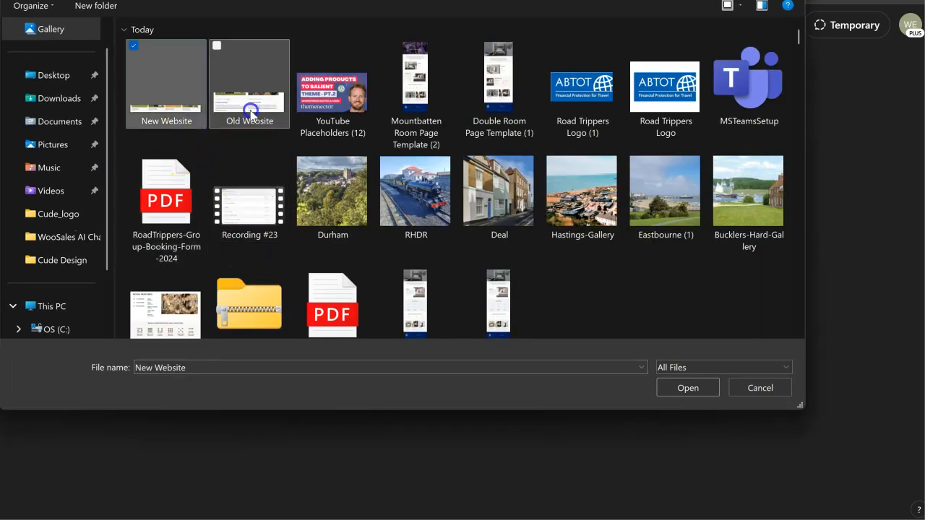
left_click(690, 388)
left_click(612, 263)
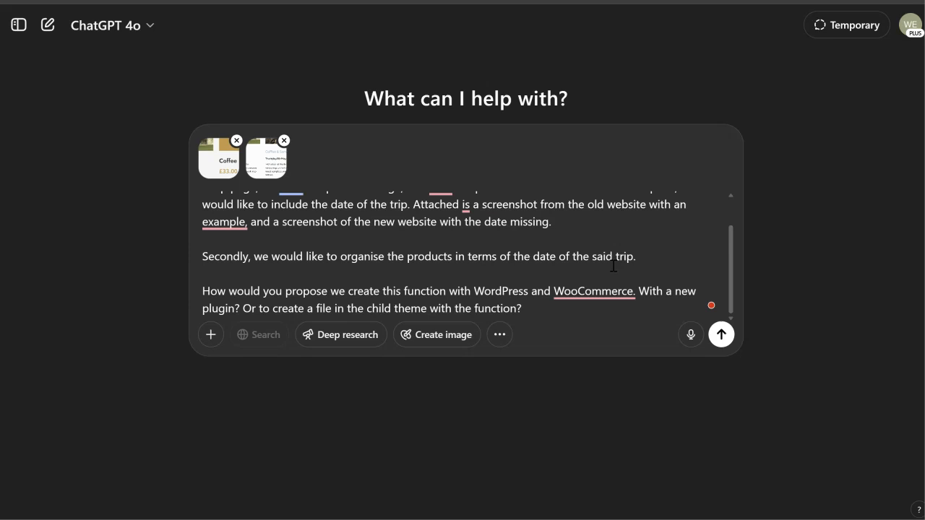
left_click(721, 337)
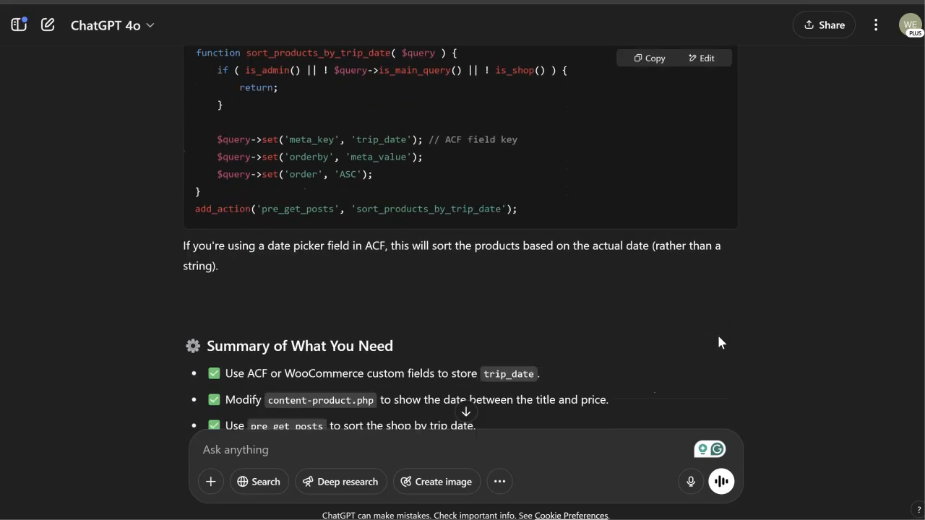
- Examine the proposed solution for displaying the trip date and sorting products by it, including the code snippets and summary
scroll(719, 337, "down", 1)
scroll(718, 342, "down", 2)
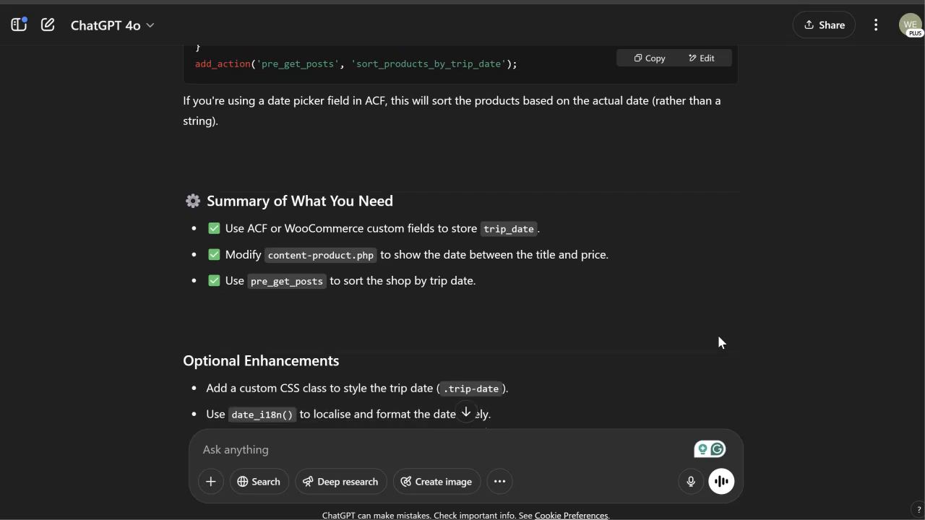
scroll(719, 342, "down", 1)
scroll(719, 342, "down", 1)
scroll(718, 342, "up", 5)
scroll(719, 342, "up", 10)
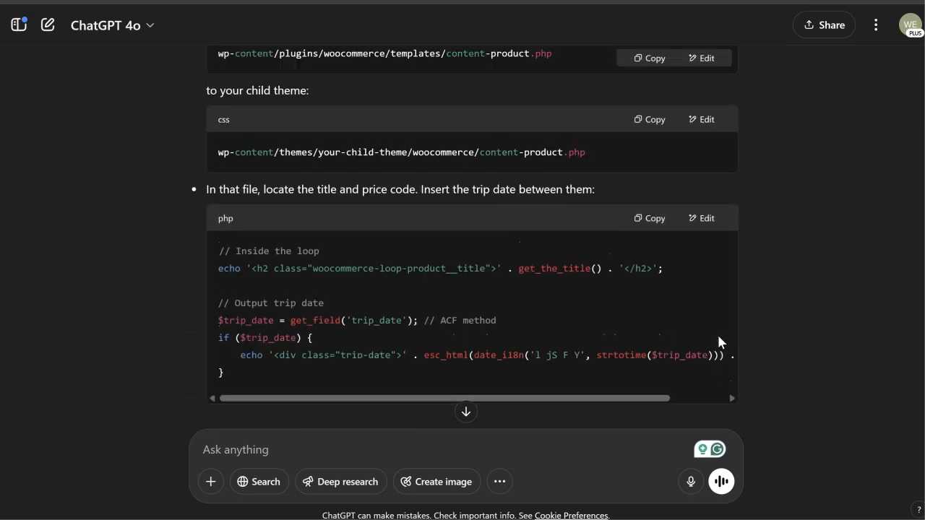
scroll(718, 342, "up", 2)
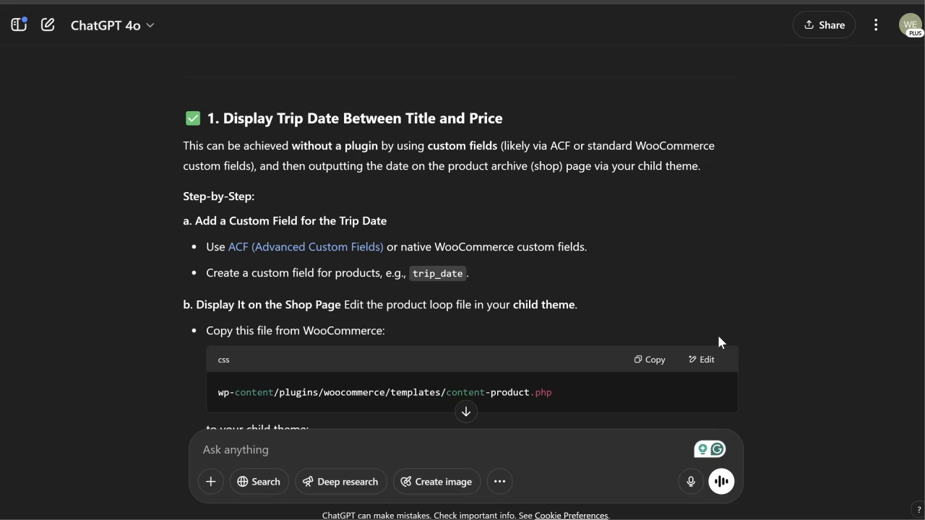
scroll(719, 342, "down", 2)
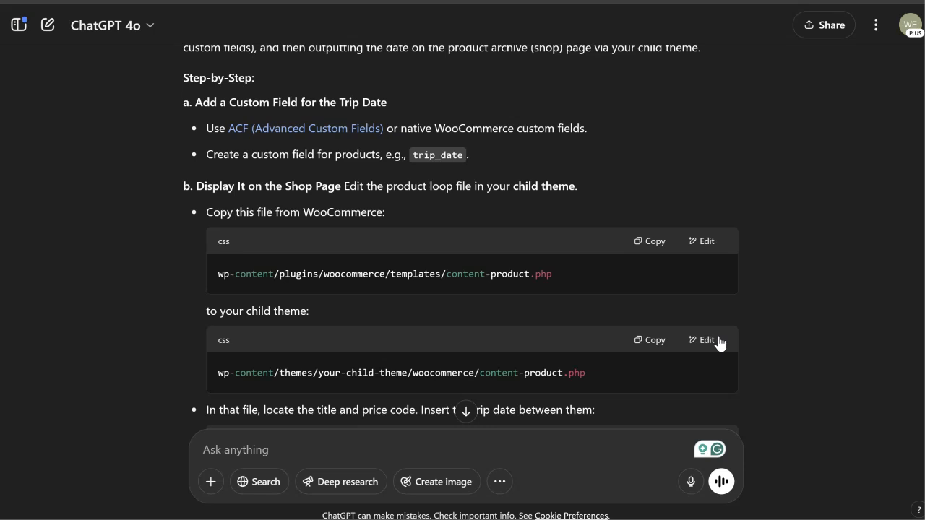
scroll(719, 343, "down", 5)
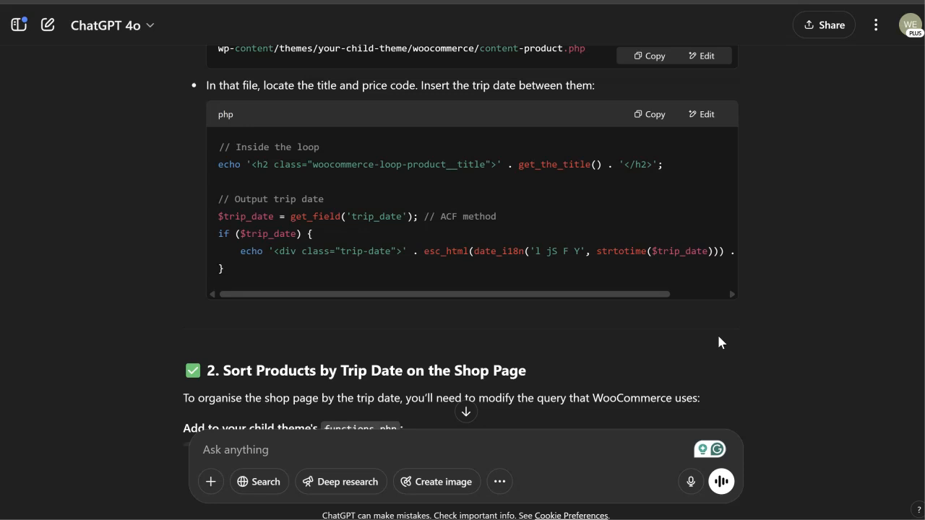
scroll(718, 342, "down", 2)
scroll(718, 342, "down", 1)
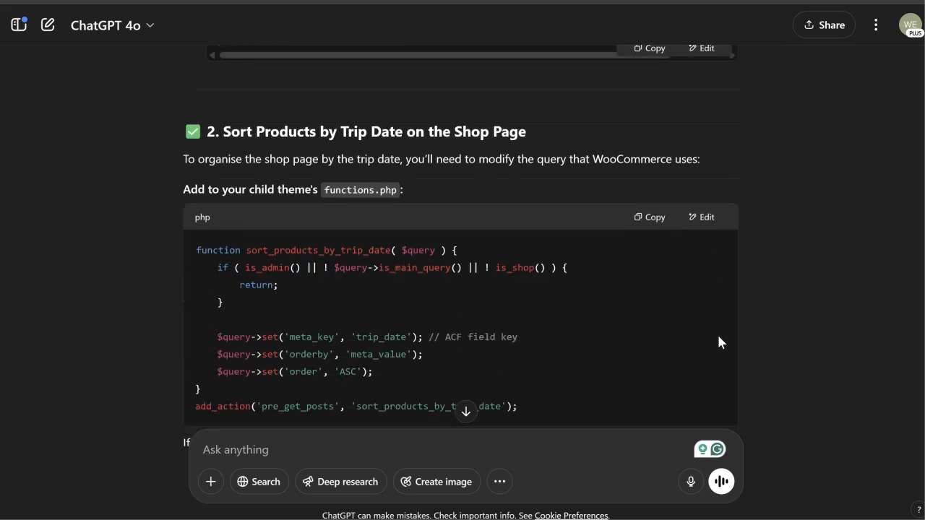
scroll(719, 343, "down", 1)
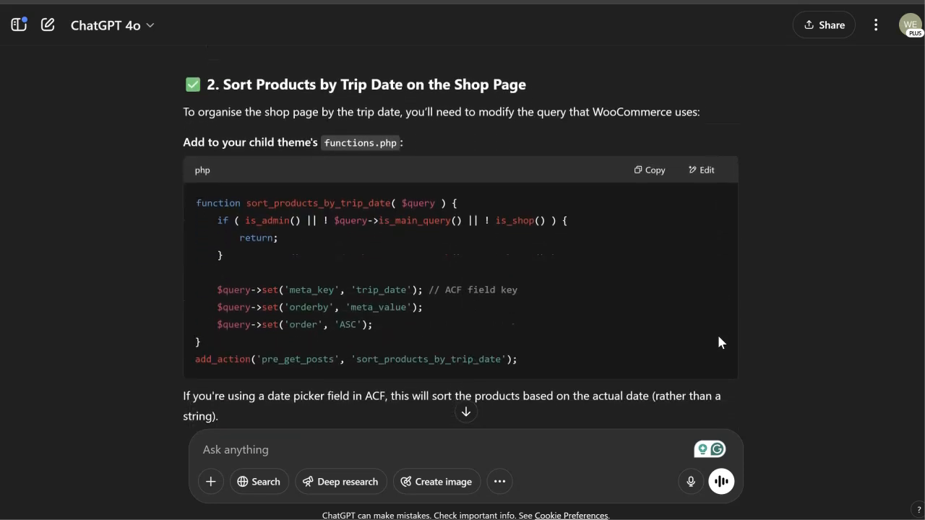
scroll(719, 343, "down", 3)
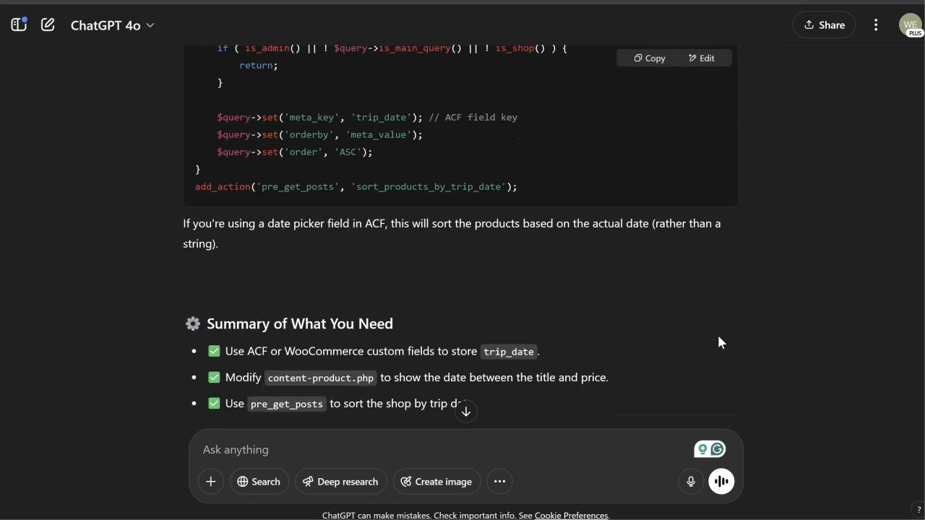
scroll(719, 342, "down", 3)
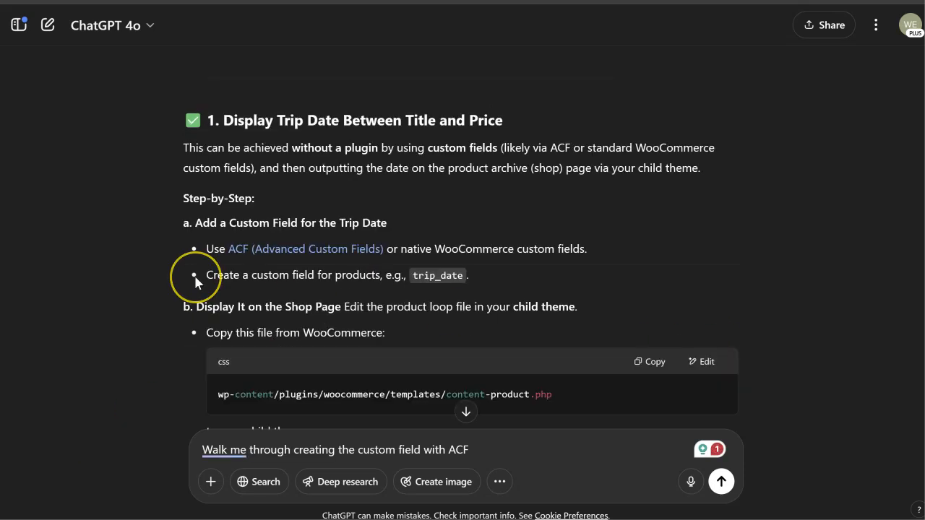
- Send the follow-up prompt "Walk me through creating the custom field with ACF"
scroll(195, 281, "down", 1)
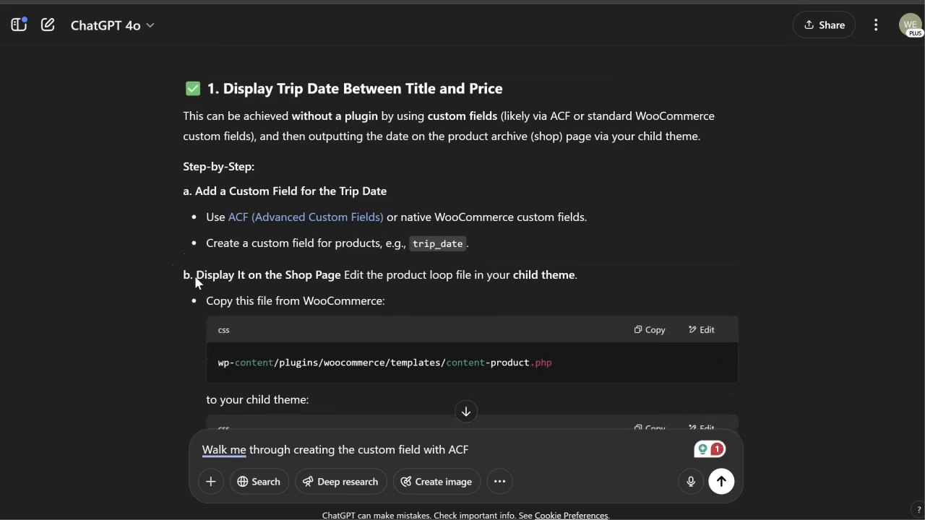
scroll(195, 282, "down", 1)
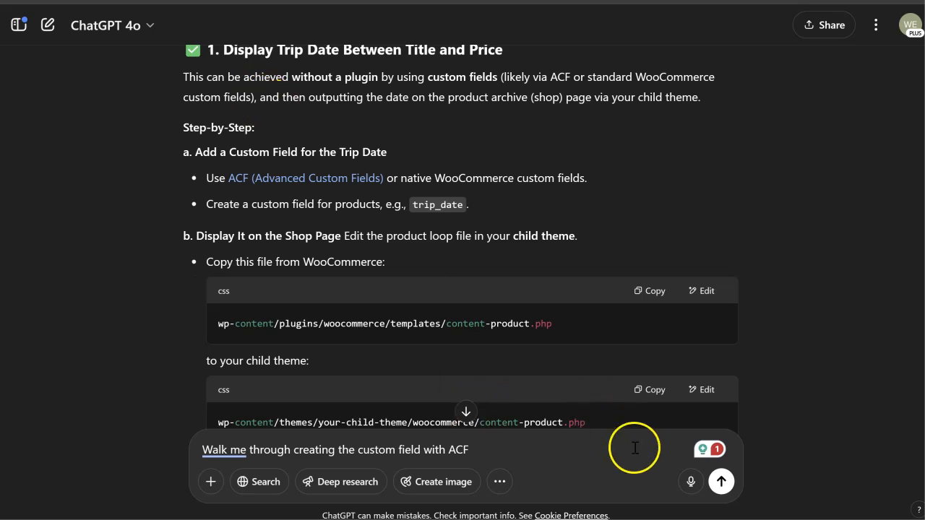
left_click(724, 490)
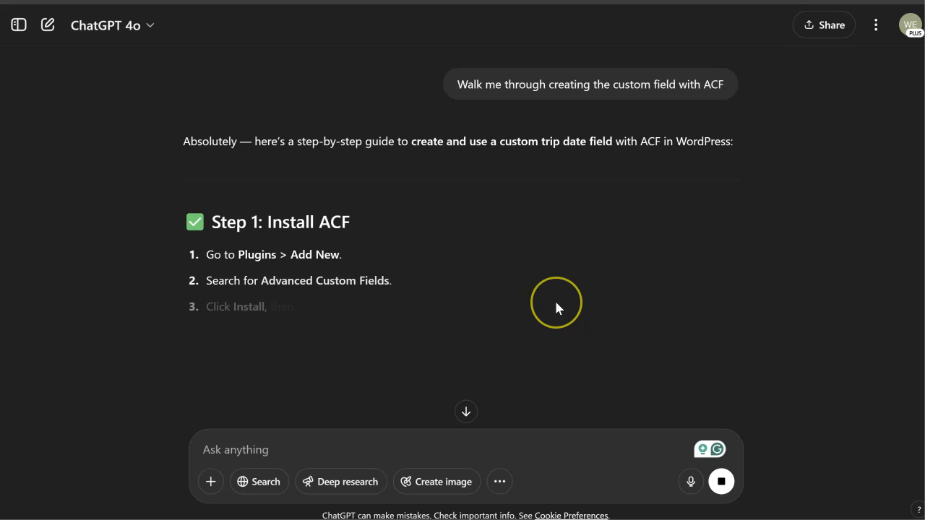
- Examine the ACF guide's instructions for creating the field group, configuring the trip date field and setting display rules
scroll(557, 309, "down", 2)
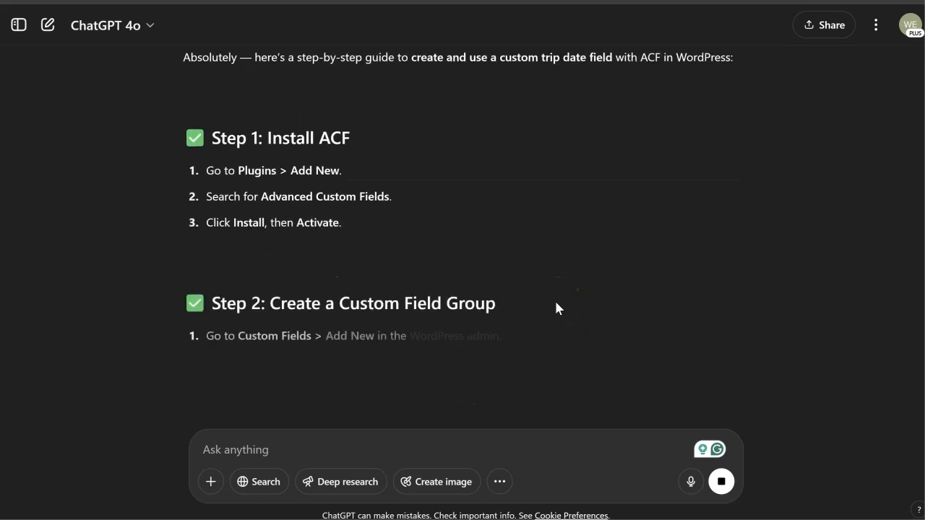
scroll(556, 309, "down", 2)
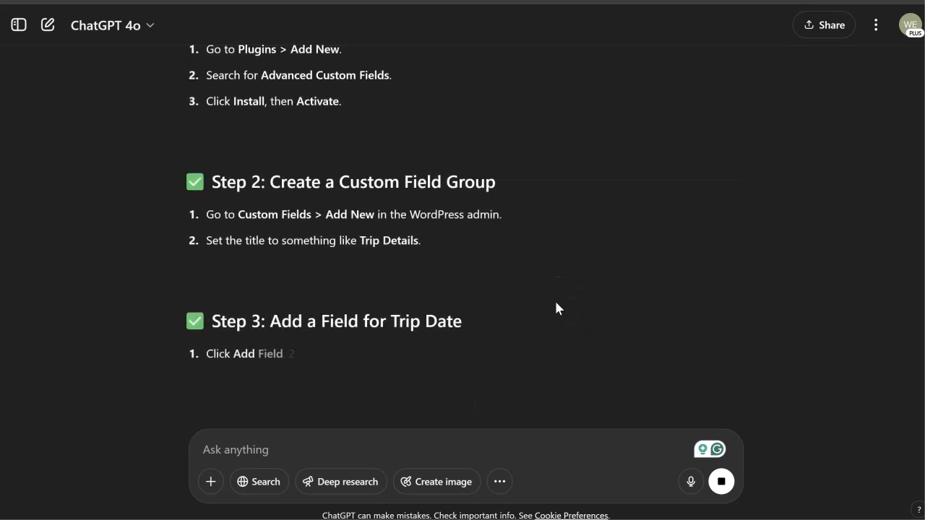
scroll(556, 309, "down", 1)
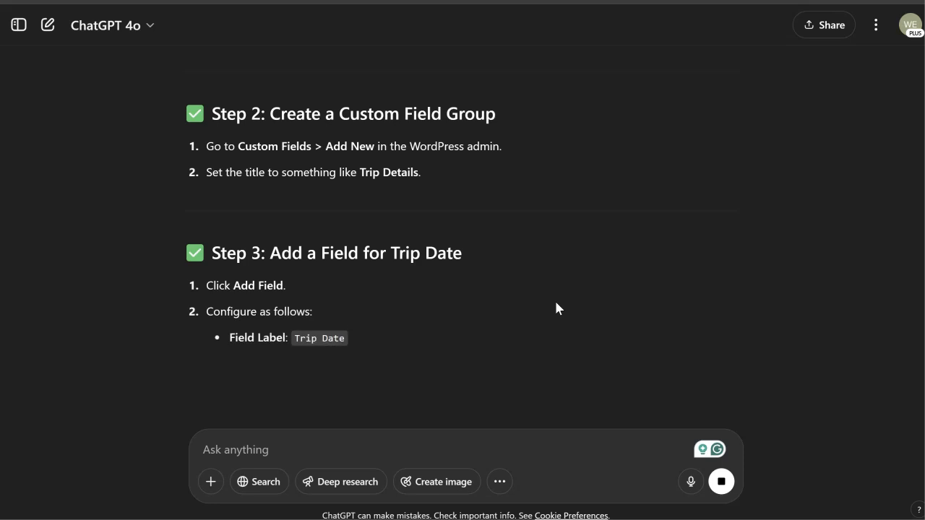
scroll(556, 309, "down", 2)
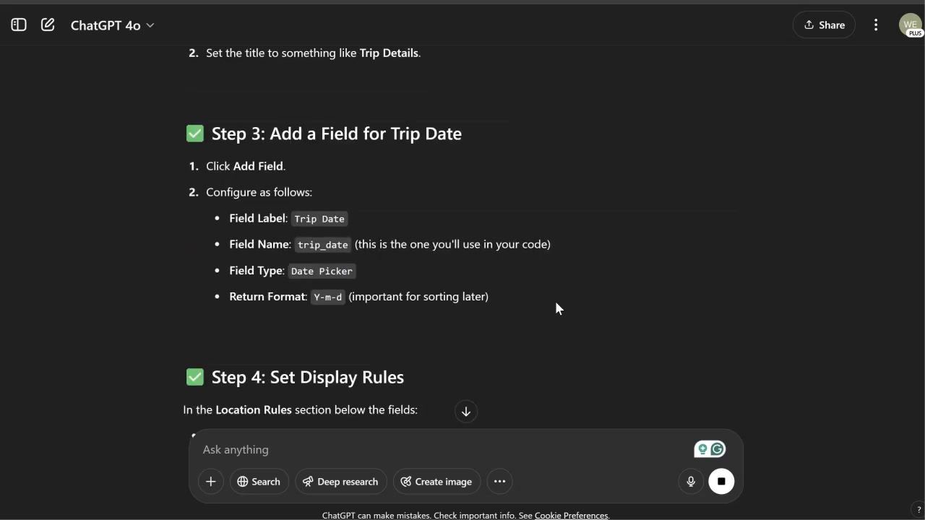
scroll(556, 308, "down", 1)
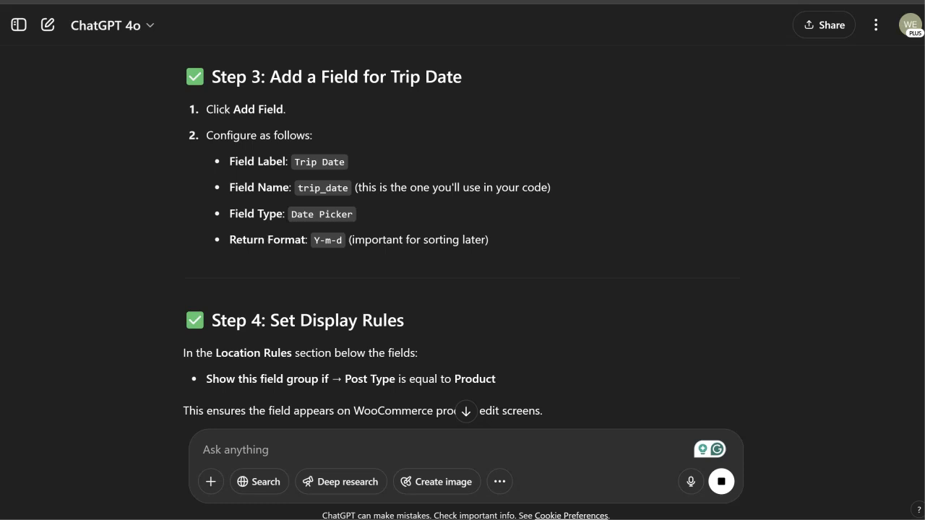
- Switch to the Trip Date field group in WordPress and open its unlabelled field for editing
left_click(246, 1)
scroll(308, 173, "up", 3)
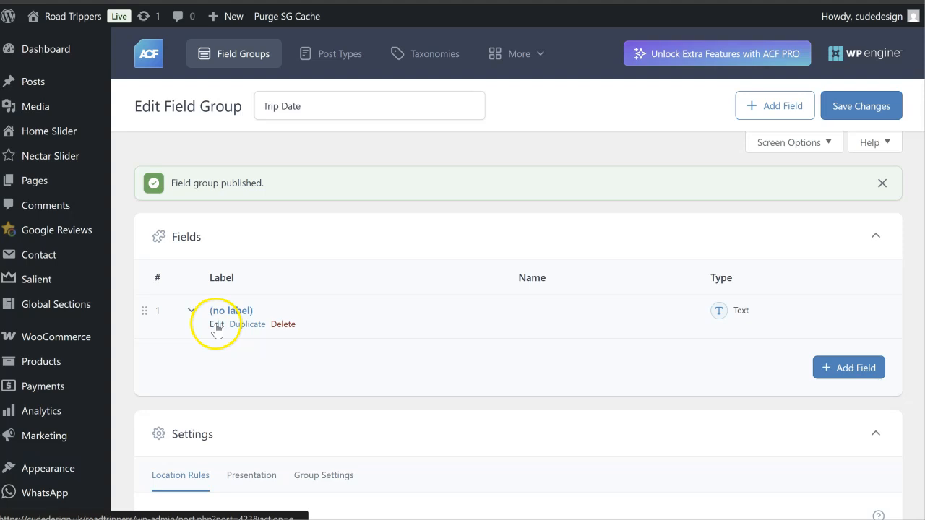
left_click(217, 326)
scroll(340, 313, "down", 2)
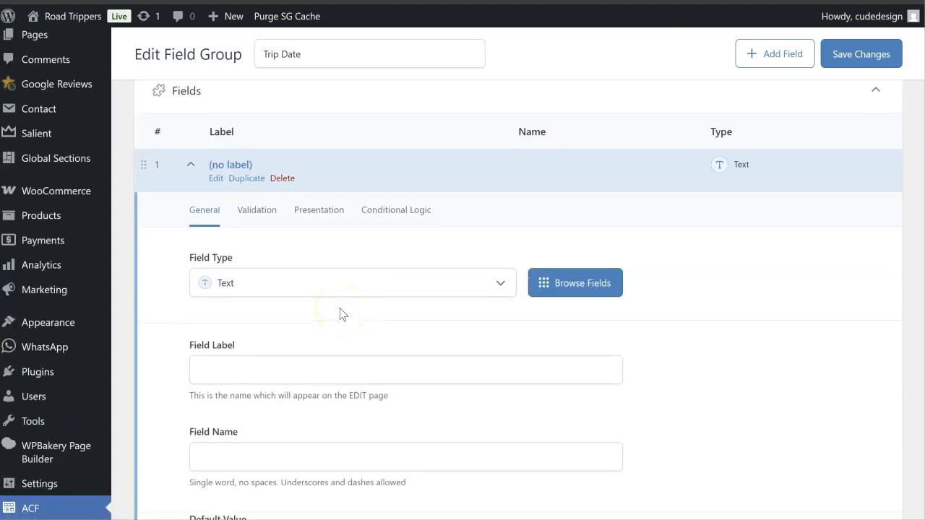
- Set the field label to "Trip Date" with the field name trip_date, checking both against the ChatGPT instructions
left_click(180, 1)
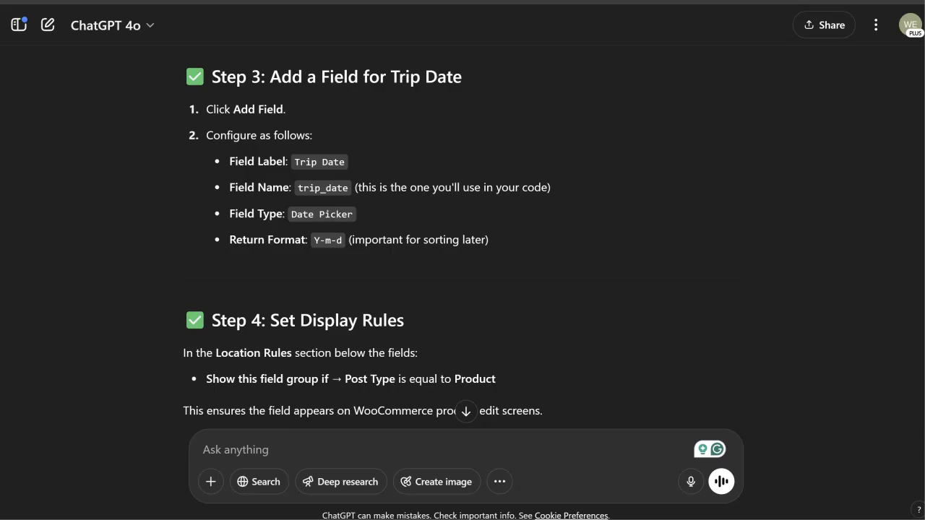
key("ctrl+Tab")
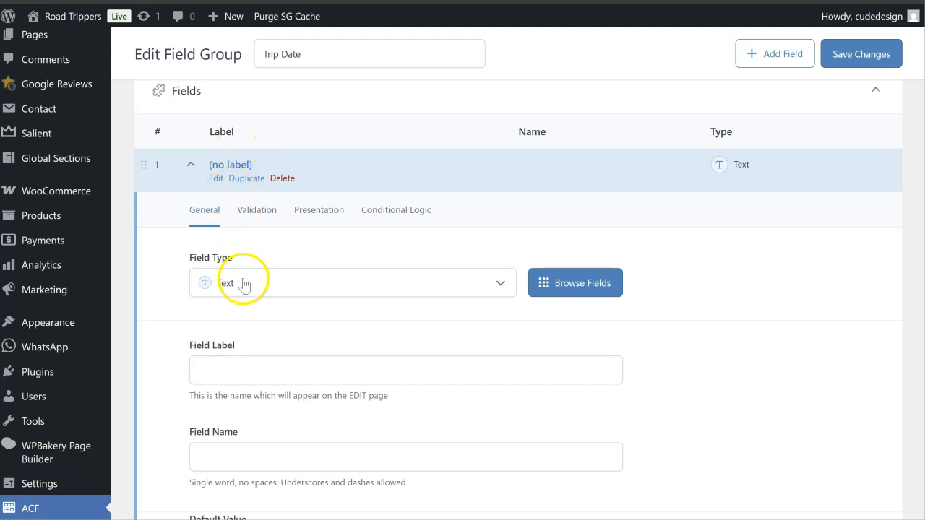
left_click(181, 1)
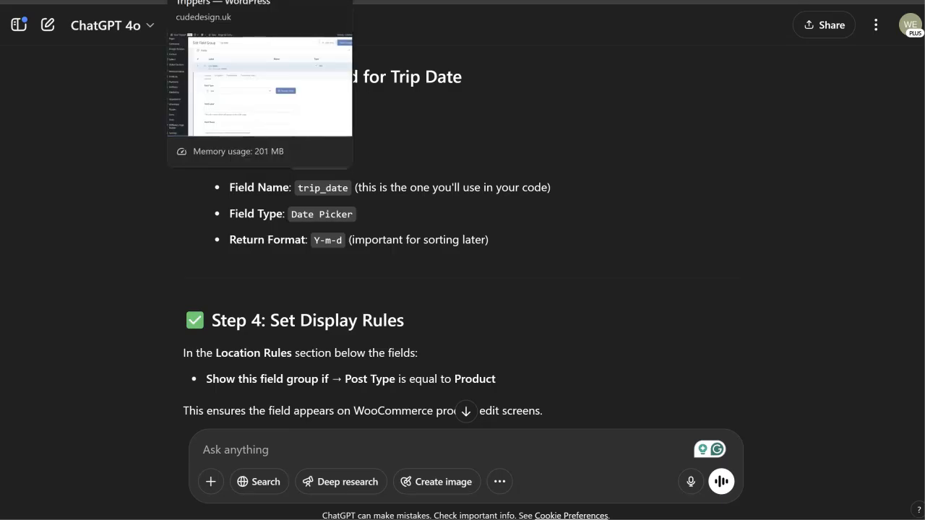
left_click(239, 2)
left_click(297, 373)
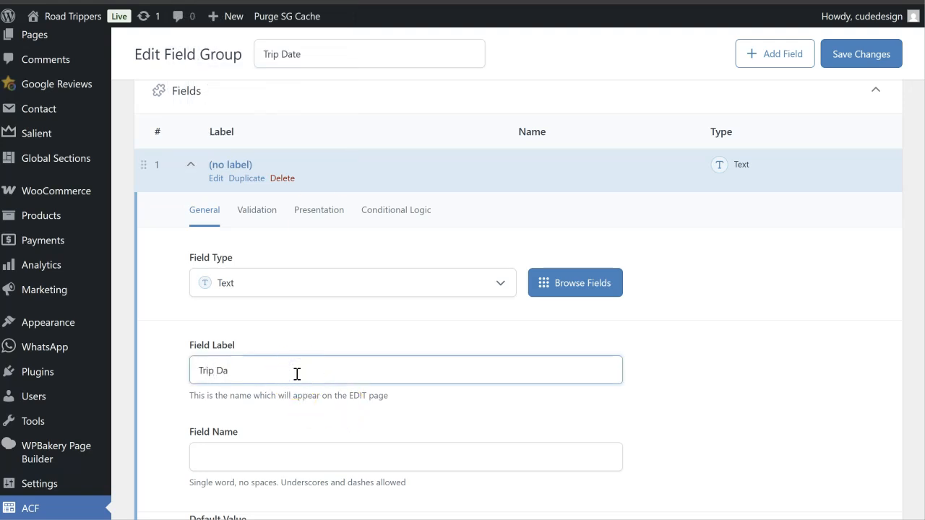
left_click(181, 1)
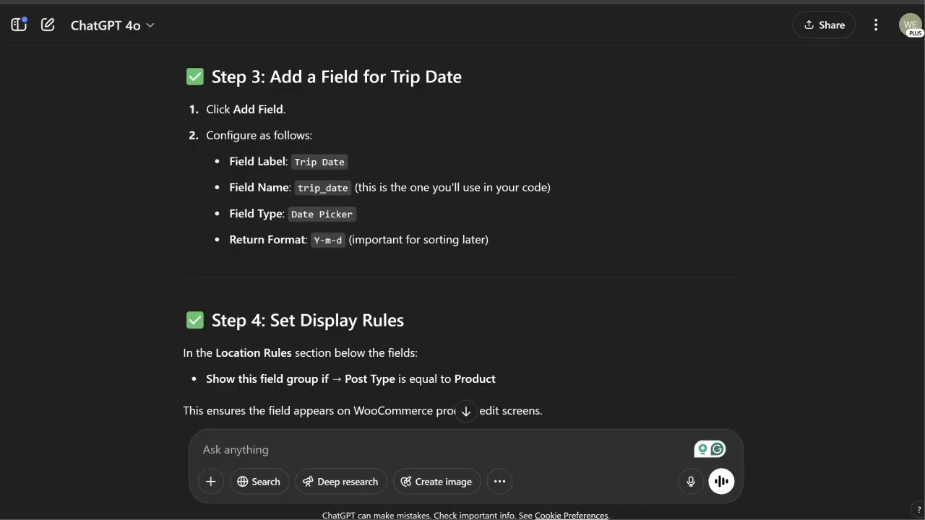
left_click(238, 3)
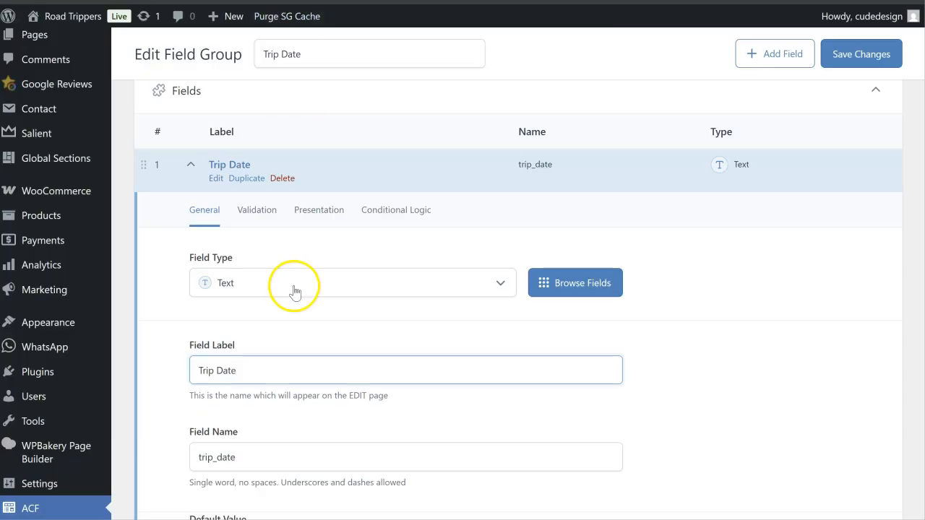
- Check the recommended field type in ChatGPT and change the Trip Date field's type to Date Picker
scroll(294, 288, "down", 1)
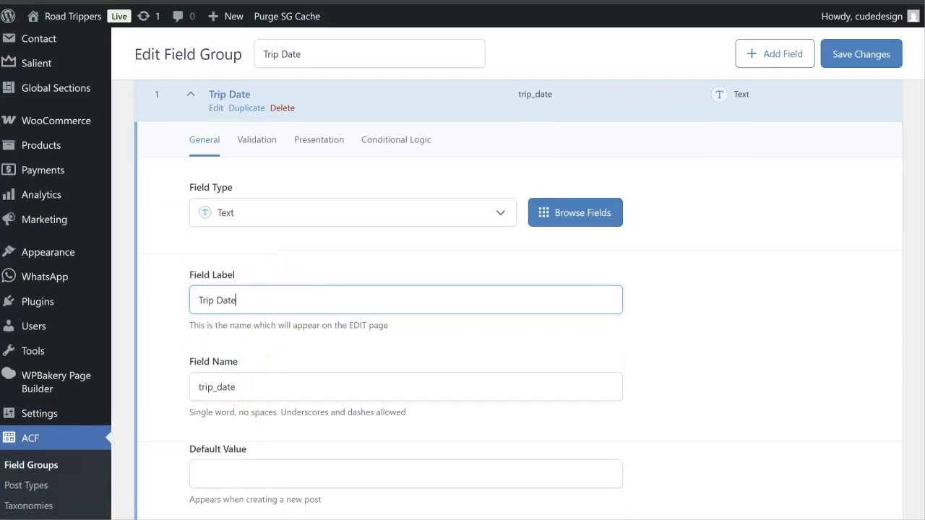
left_click(180, 2)
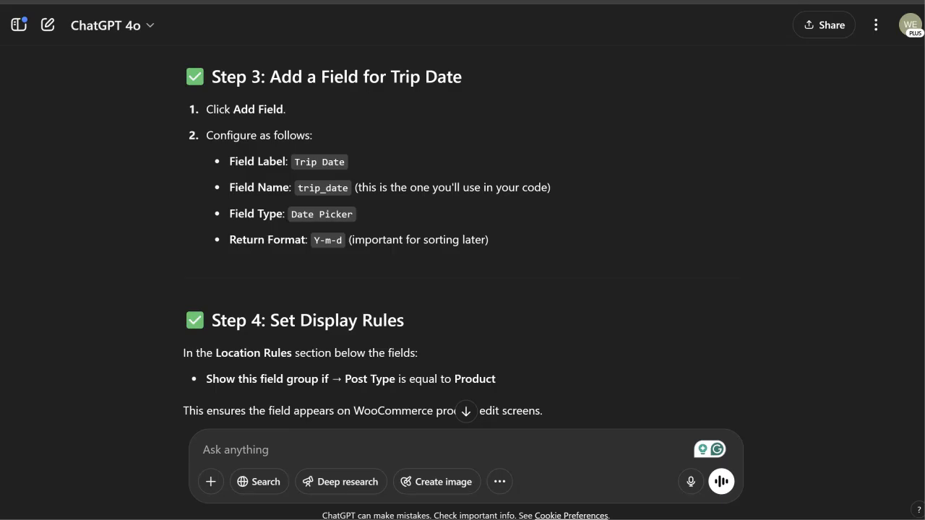
left_click(238, 2)
left_click(498, 224)
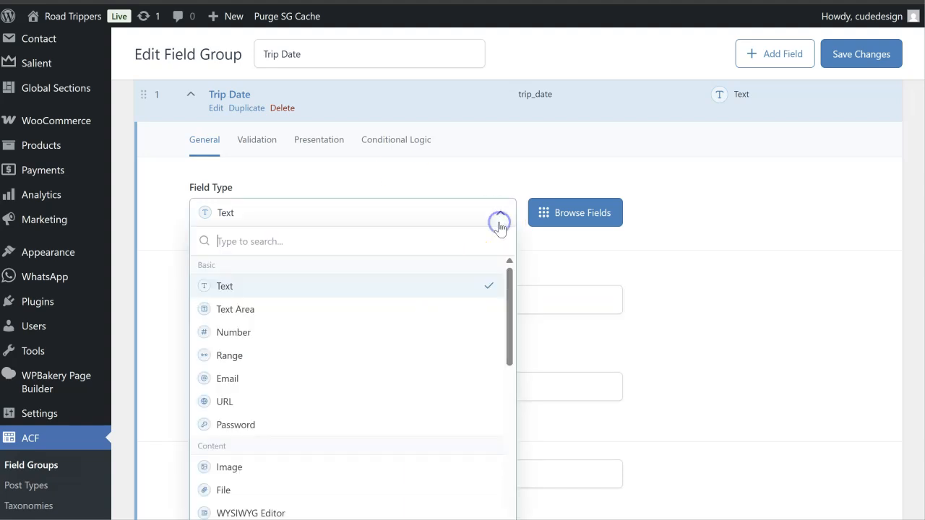
left_click(449, 243)
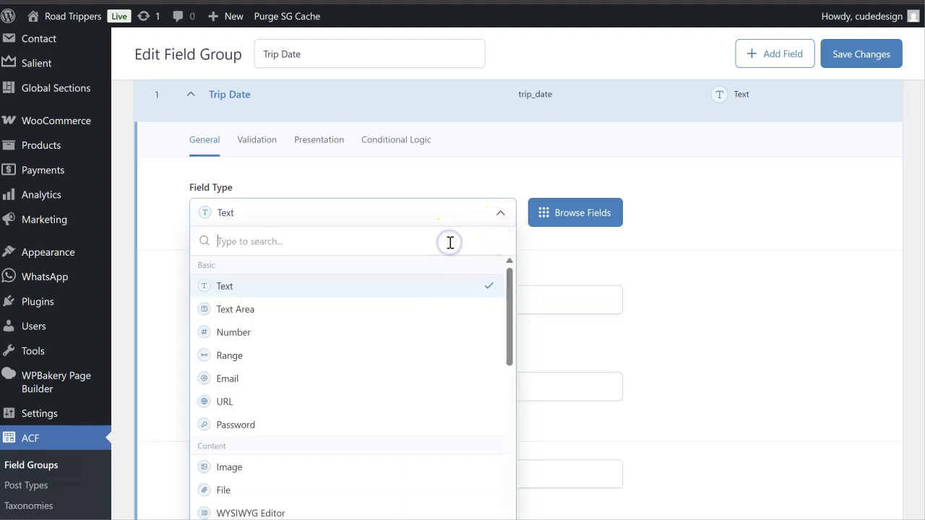
type("date")
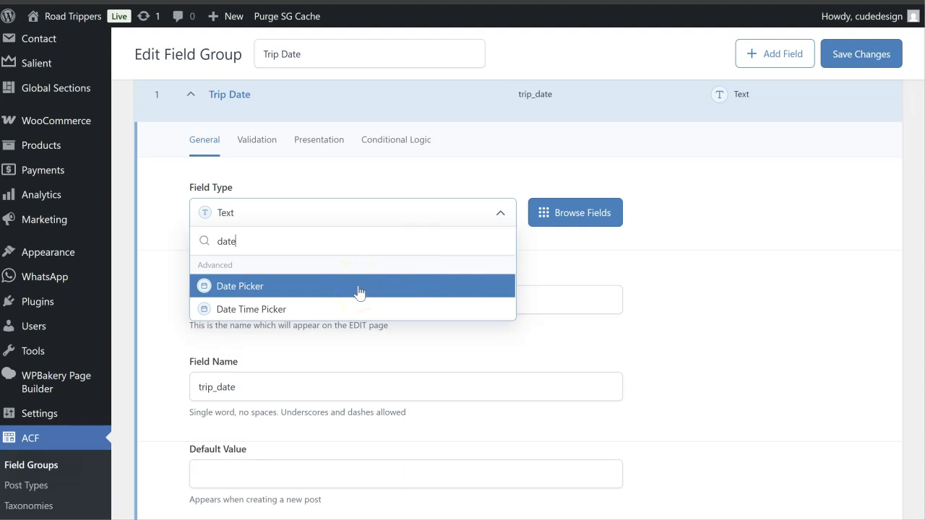
left_click(360, 288)
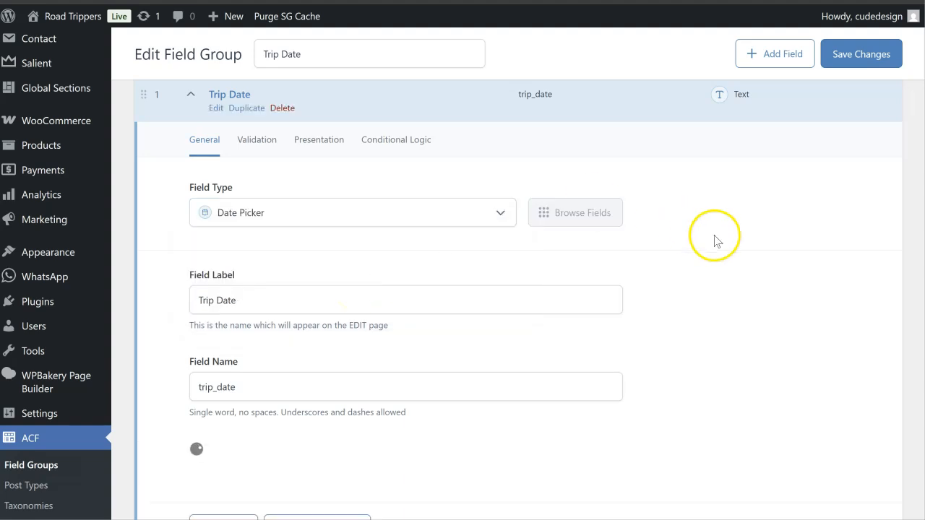
scroll(746, 248, "down", 2)
scroll(746, 248, "down", 1)
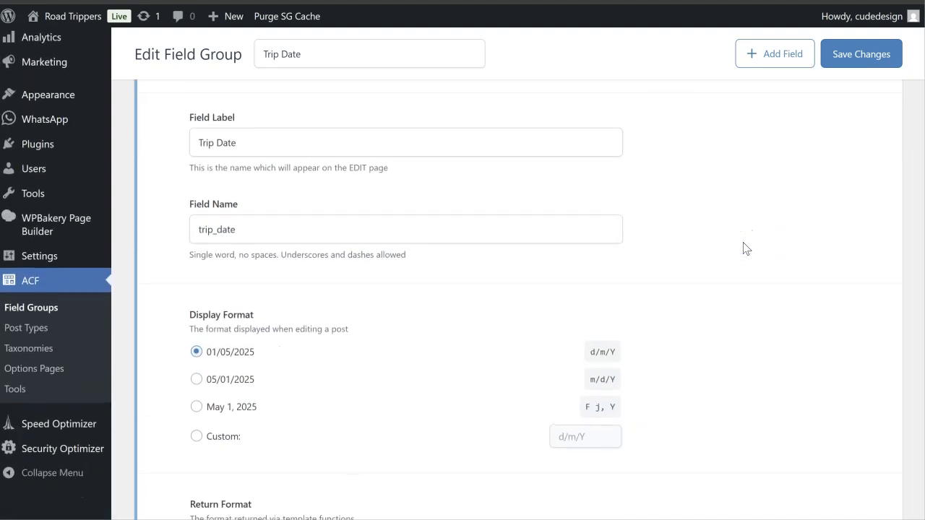
scroll(746, 248, "down", 1)
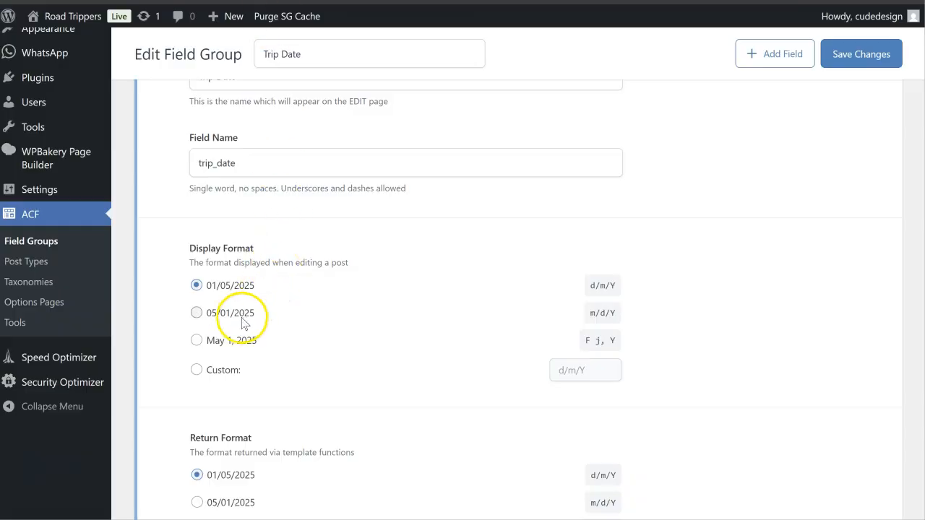
left_click(229, 373)
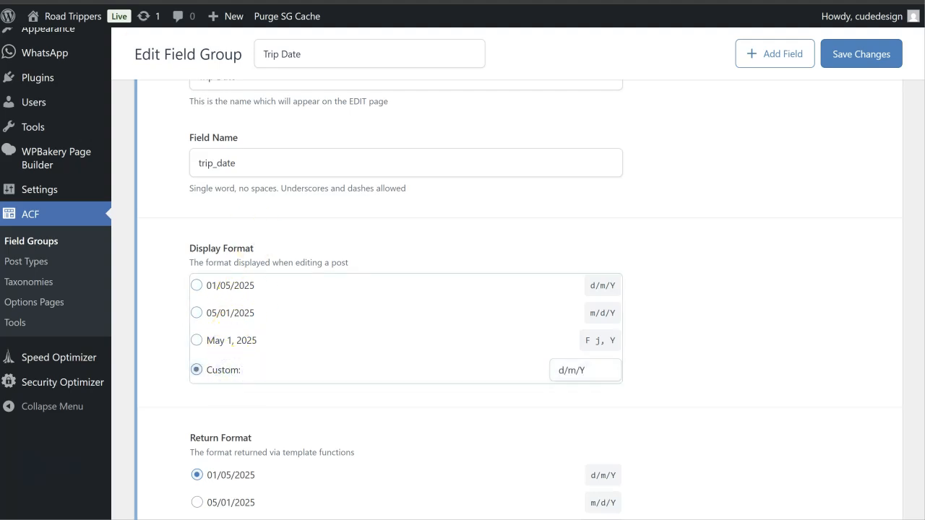
left_click(80, 2)
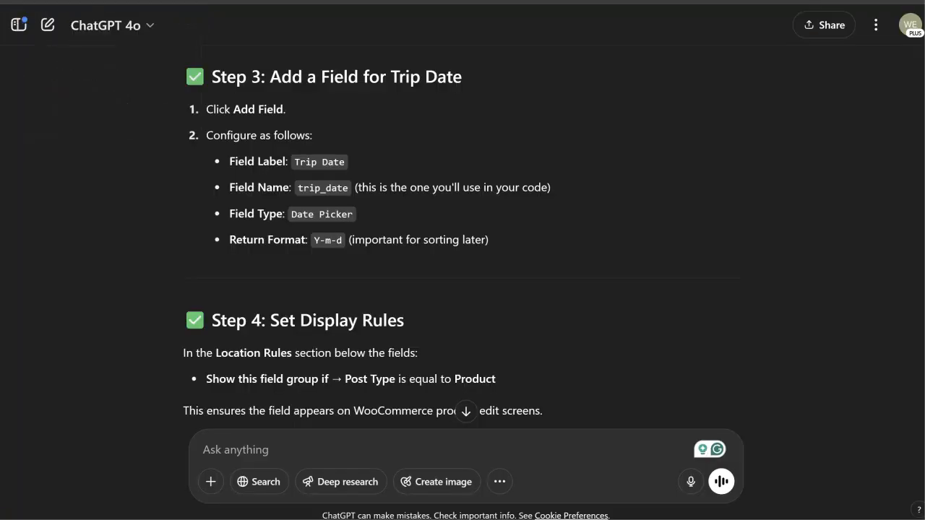
key("ctrl+Tab")
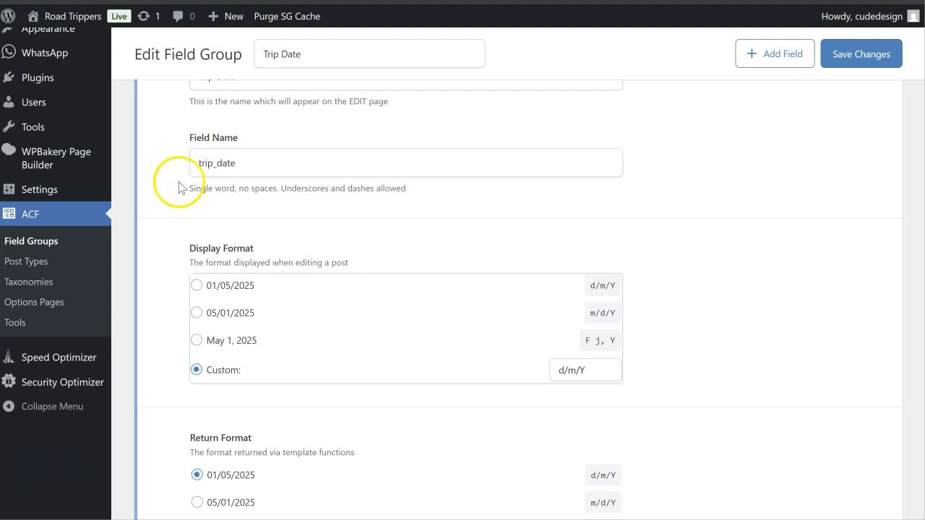
left_click(196, 286)
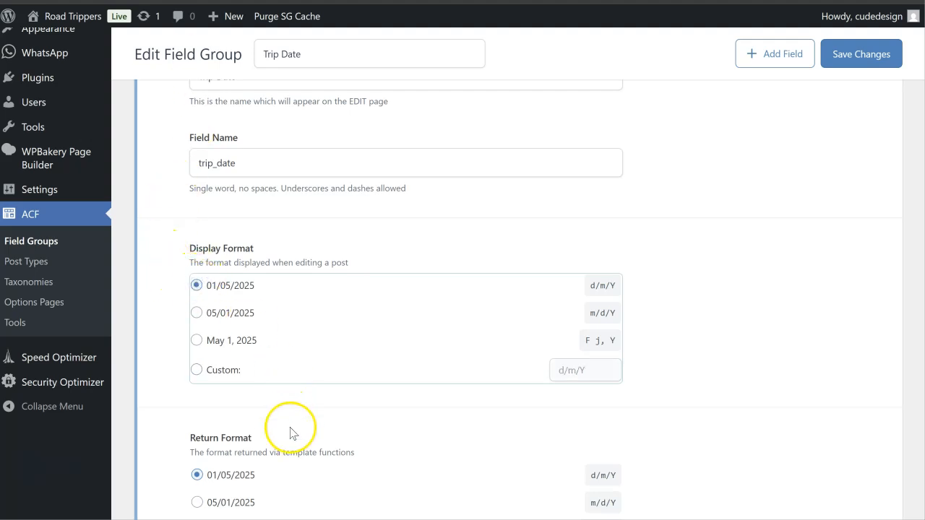
- Set the Trip Date field's return format to 20250501 (Ymd) and compare it with the format recommended in ChatGPT
scroll(291, 429, "down", 5)
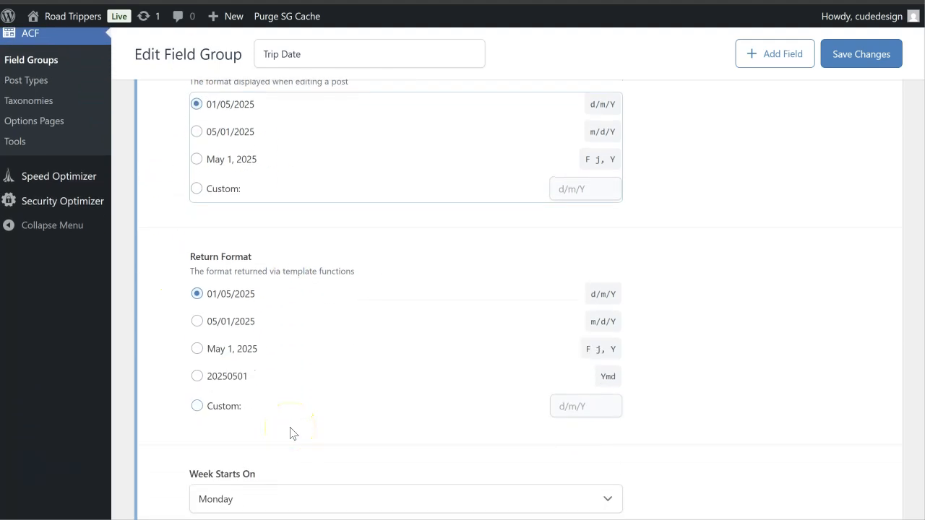
left_click(197, 376)
key("ctrl+Tab")
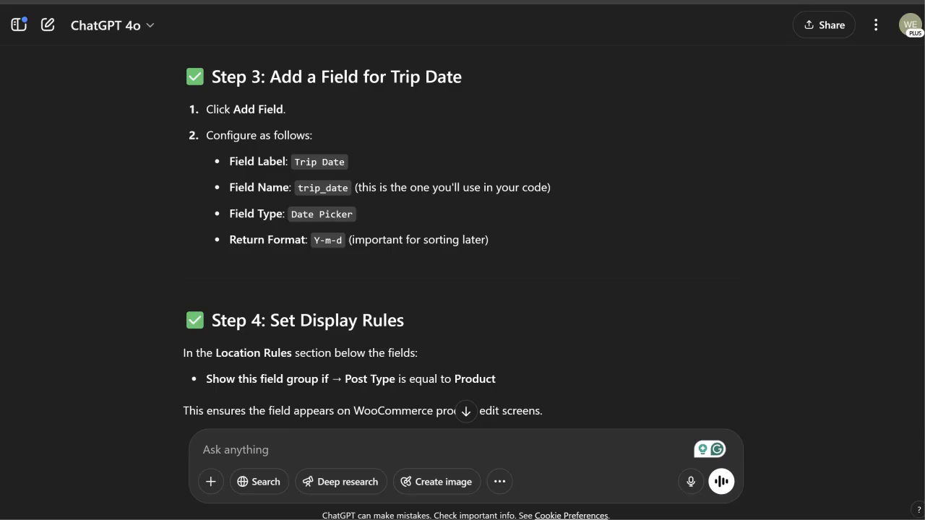
key("ctrl+shift+Tab")
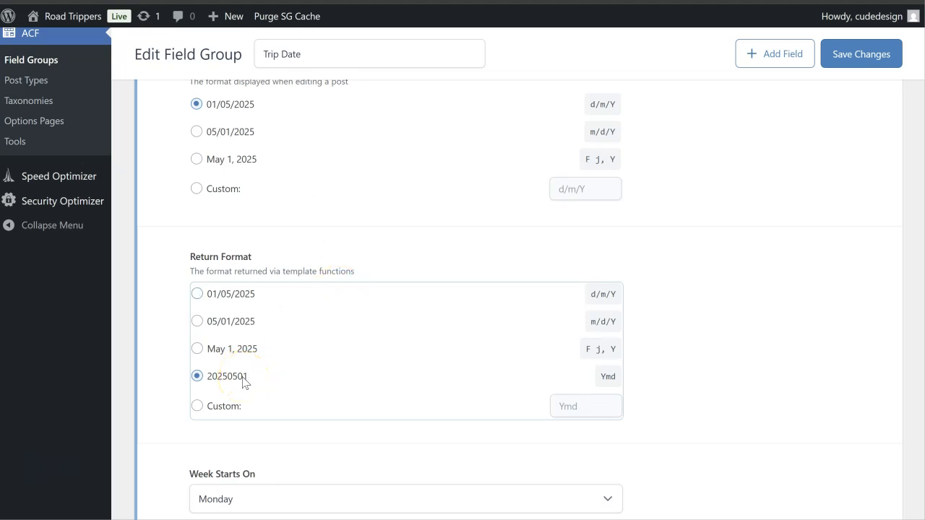
- Read the guide's display rules, review the Trip Date field settings and location rules, and save the field group
scroll(244, 383, "down", 2)
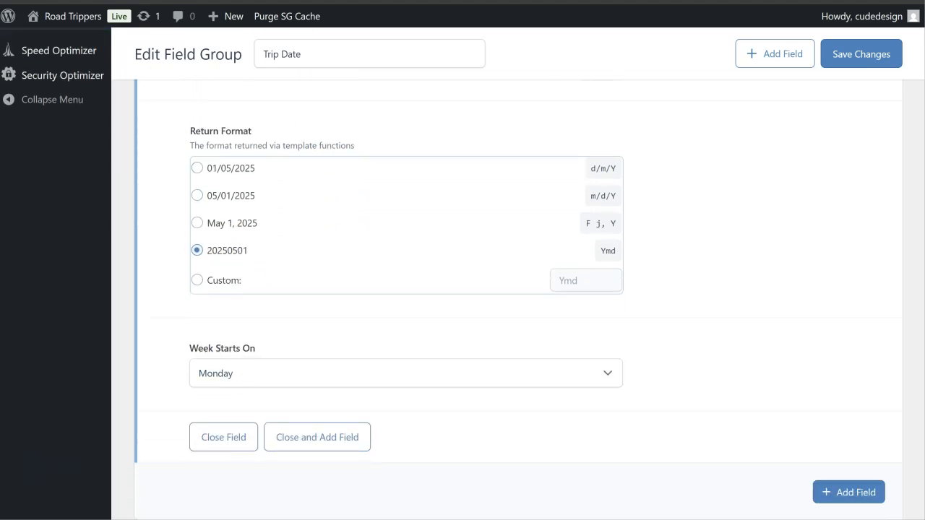
key("ctrl+Tab")
scroll(258, 108, "down", 3)
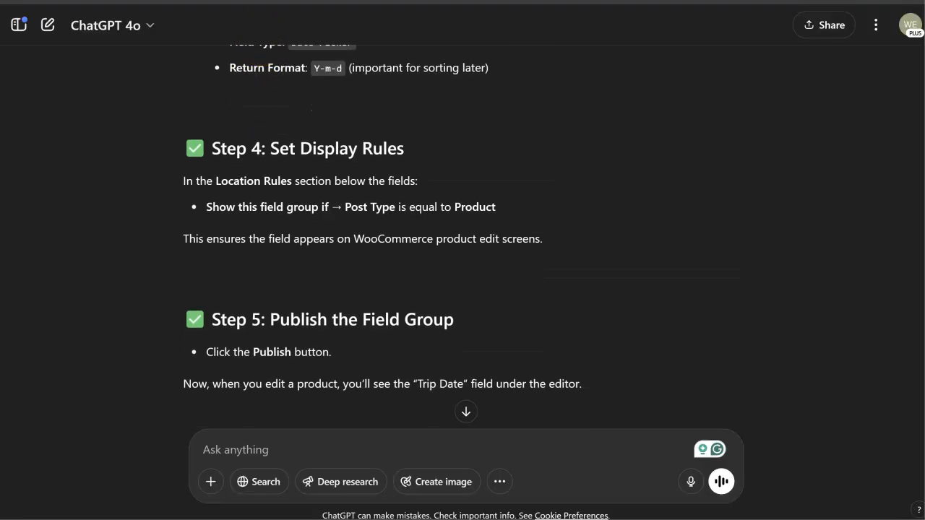
key("ctrl+Tab")
scroll(369, 242, "down", 2)
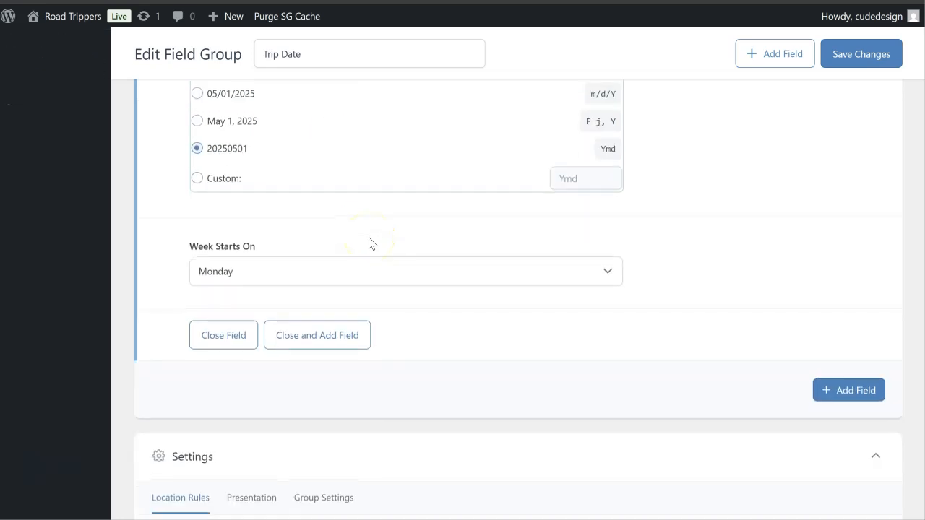
scroll(369, 242, "up", 3)
scroll(368, 242, "up", 6)
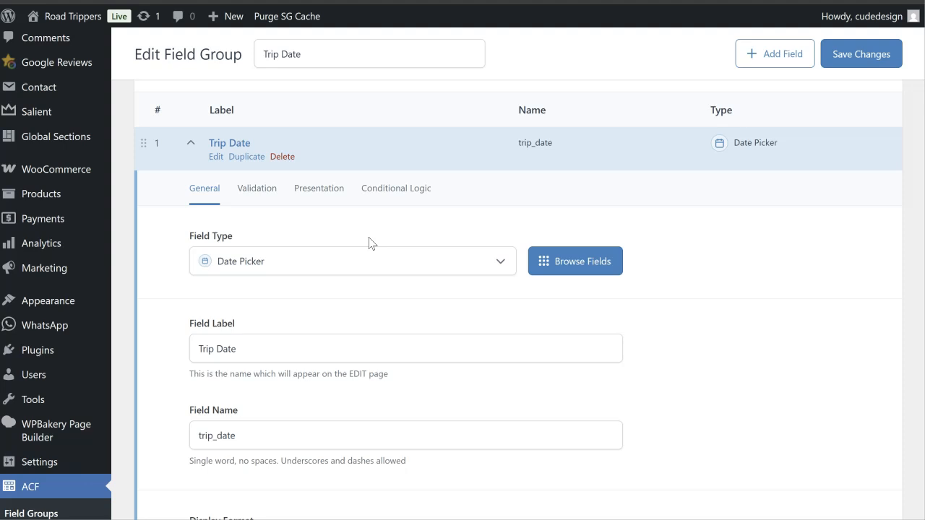
scroll(370, 242, "down", 10)
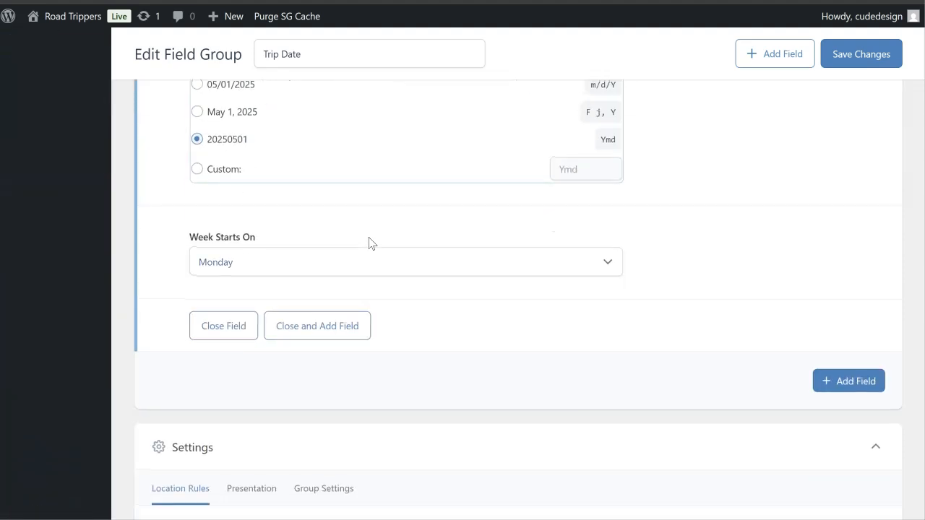
scroll(691, 397, "down", 4)
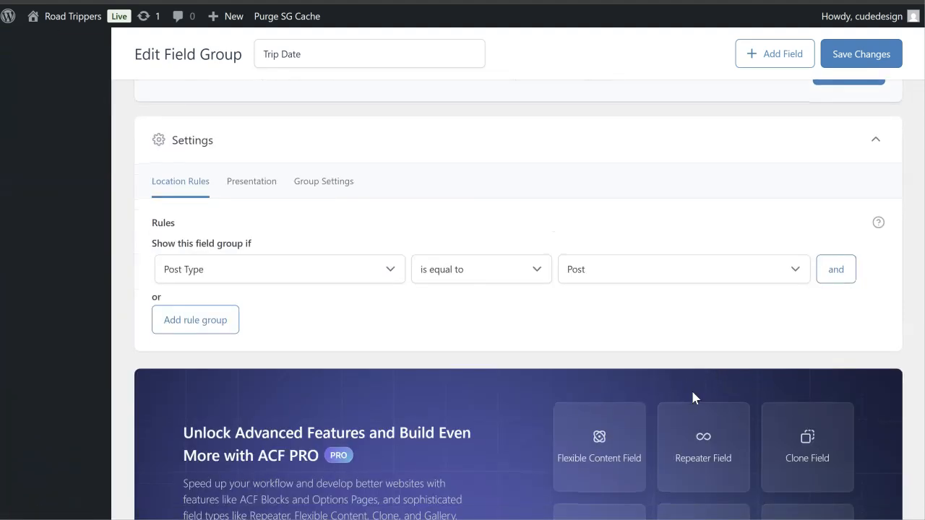
left_click(873, 58)
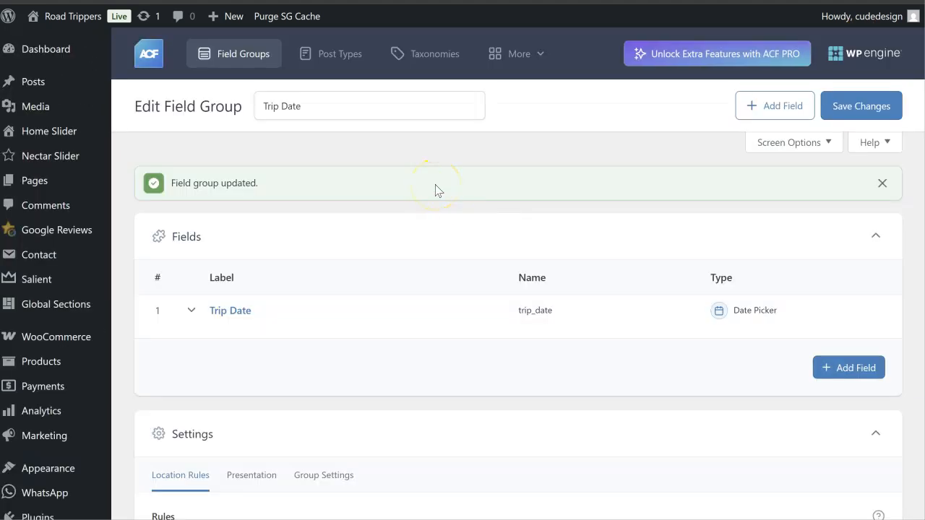
- Compare the Trip Date field group's location rules with the Step 4 display rules in ChatGPT's guide
scroll(397, 306, "down", 3)
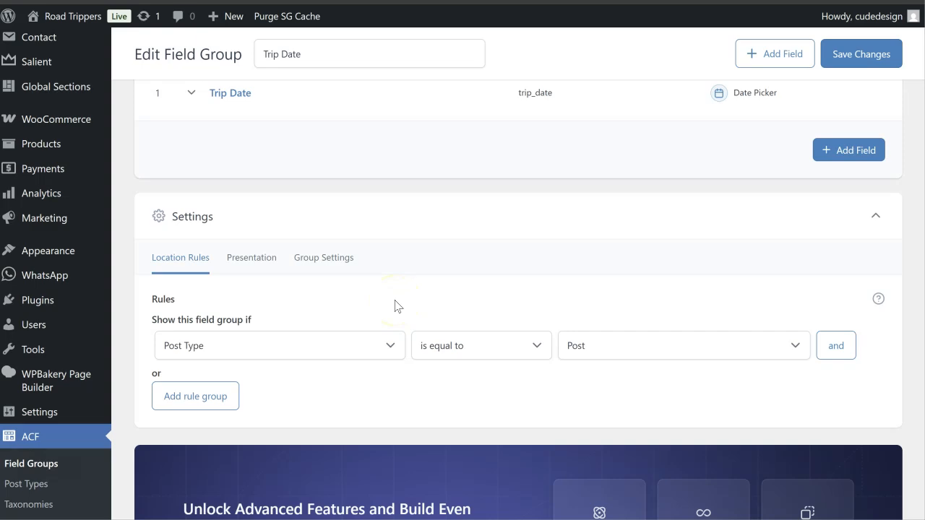
scroll(395, 306, "up", 5)
left_click(235, 86)
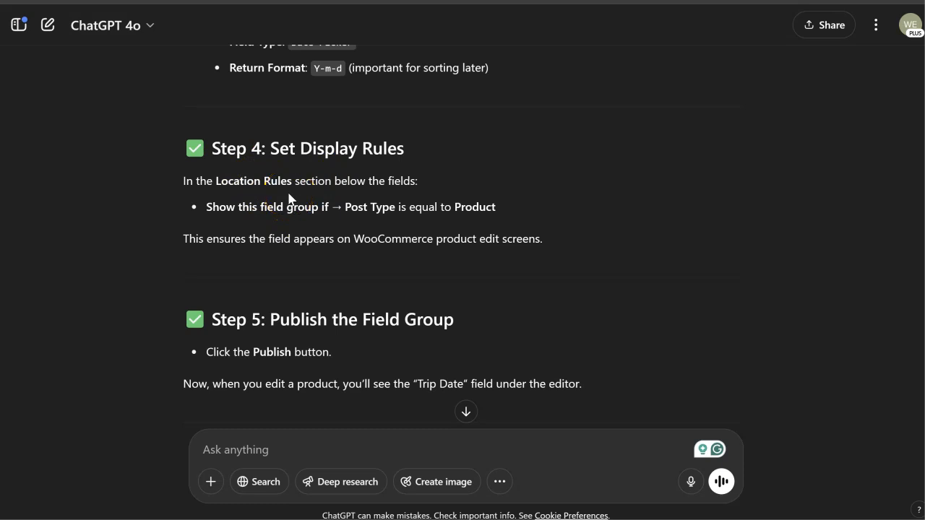
scroll(289, 199, "up", 1)
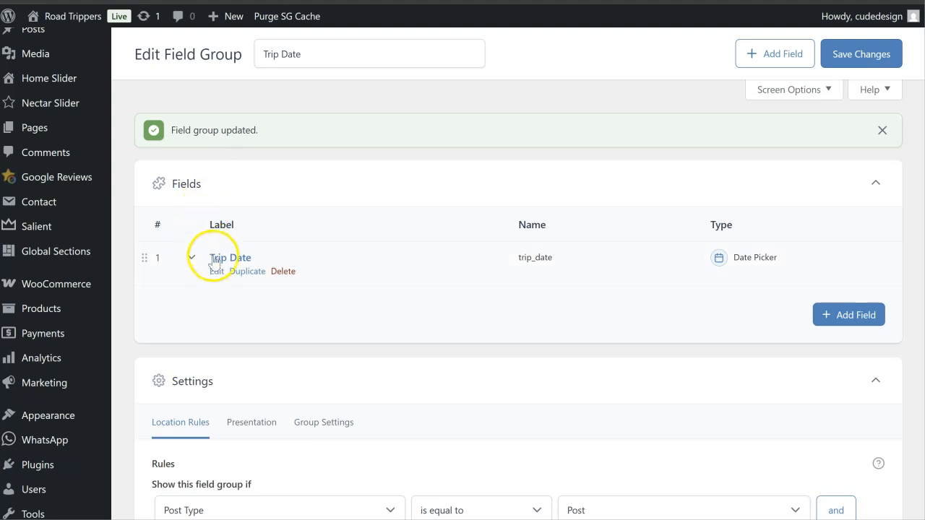
- Expand the Trip Date field and review its general settings, including field type, name, display format and return format
left_click(218, 273)
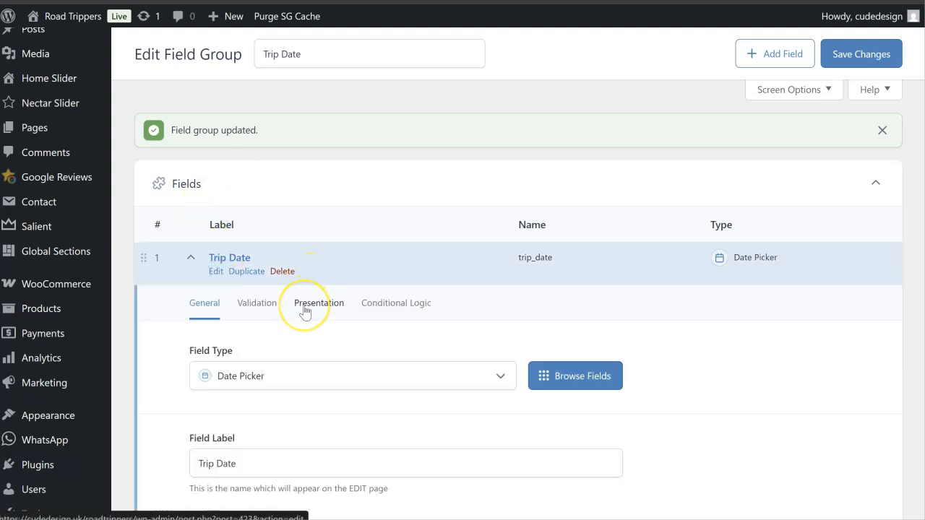
scroll(304, 310, "down", 5)
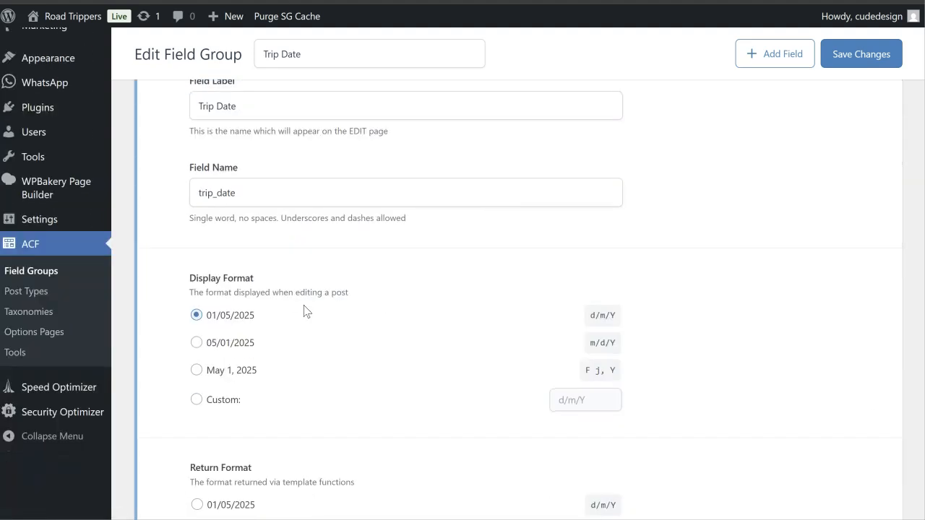
scroll(305, 310, "down", 5)
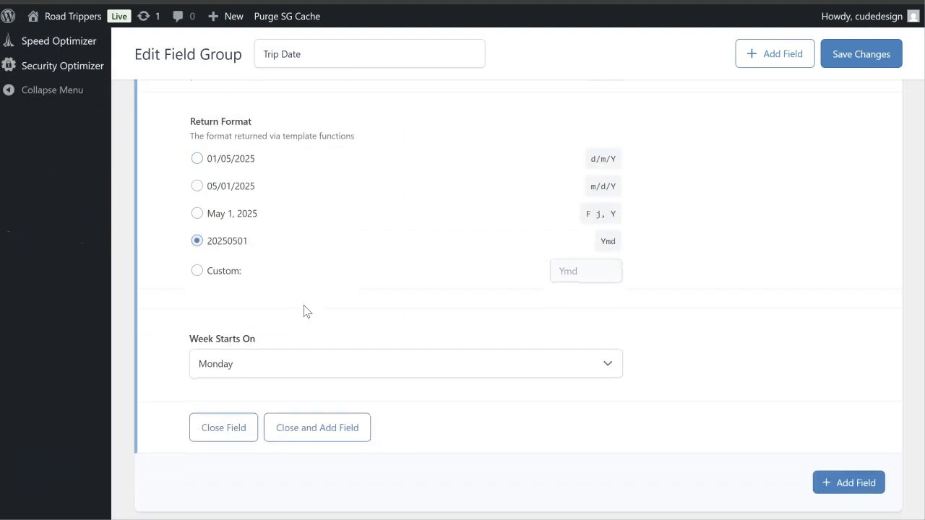
scroll(304, 311, "up", 10)
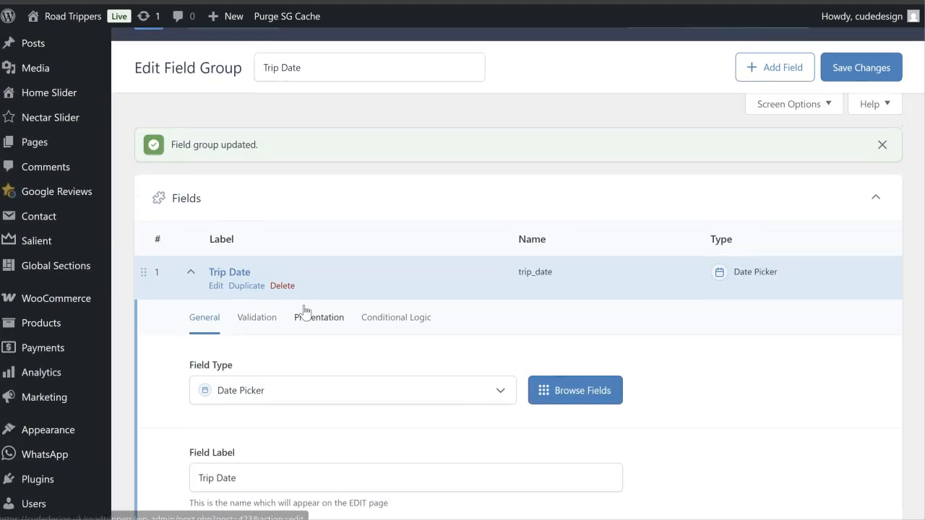
key("ctrl+Tab")
key("ctrl+shift+Tab")
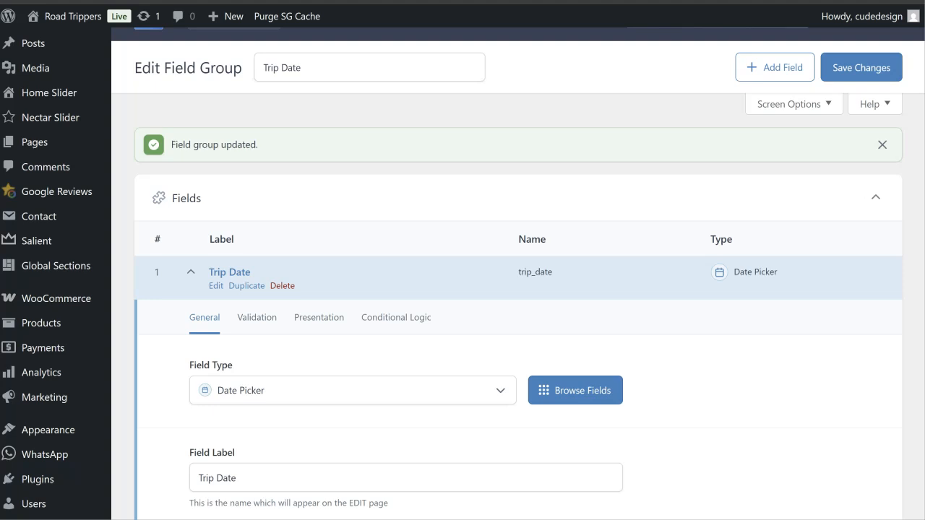
- Examine the Trip Date field's validation, presentation and conditional logic settings, and return to its general settings
left_click(257, 318)
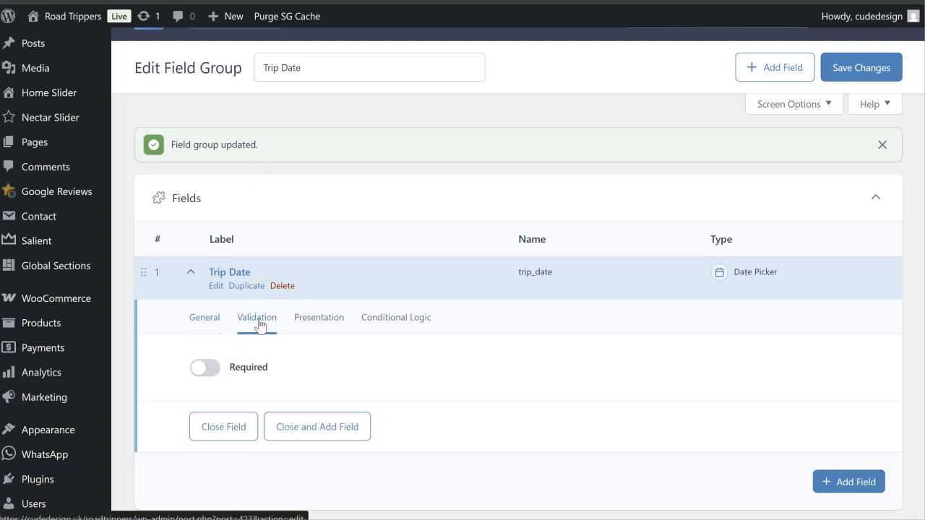
scroll(296, 373, "up", 1)
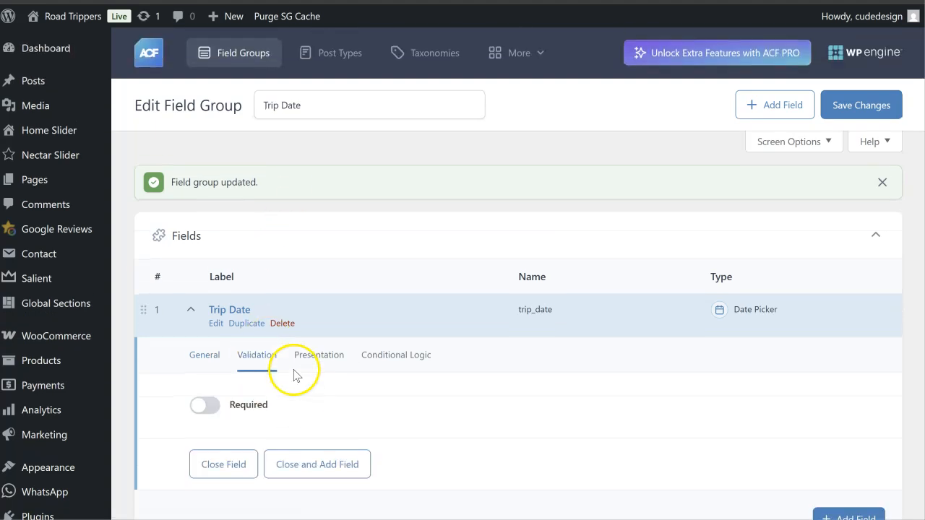
left_click(329, 356)
scroll(386, 391, "down", 3)
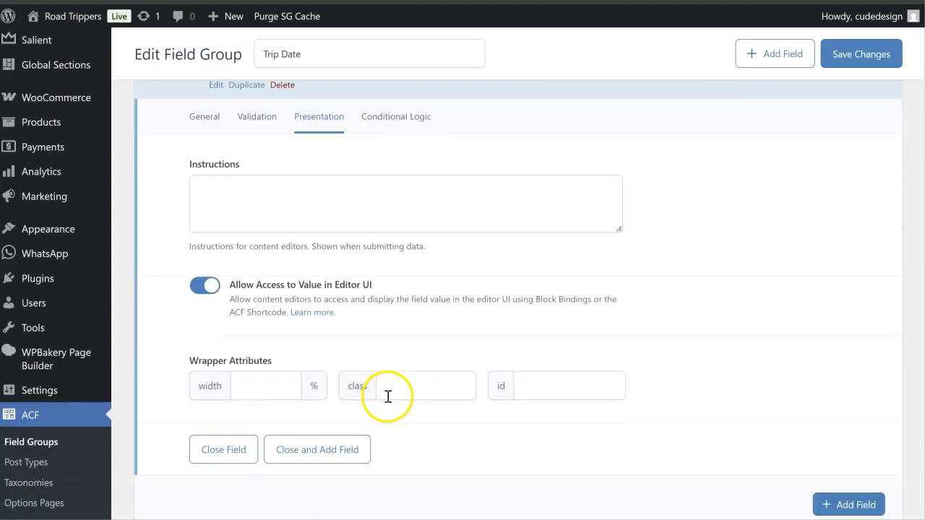
left_click(382, 123)
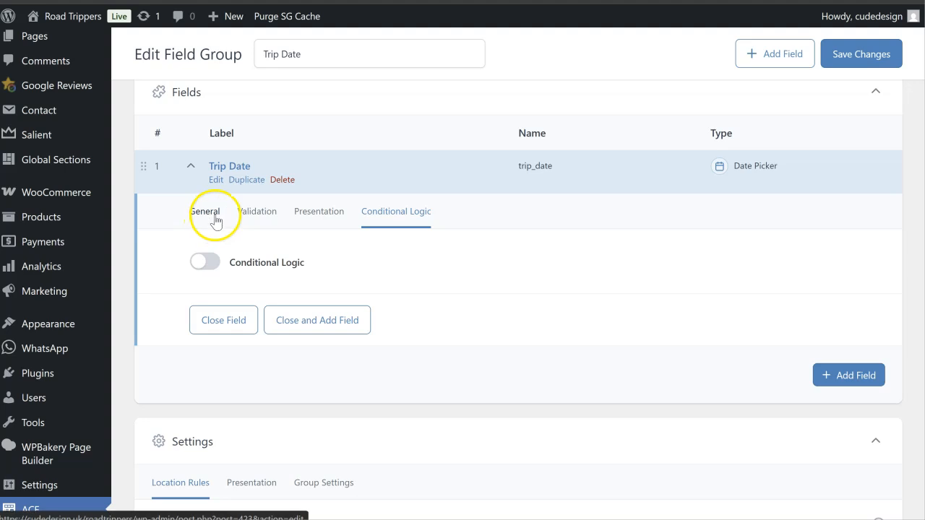
left_click(209, 217)
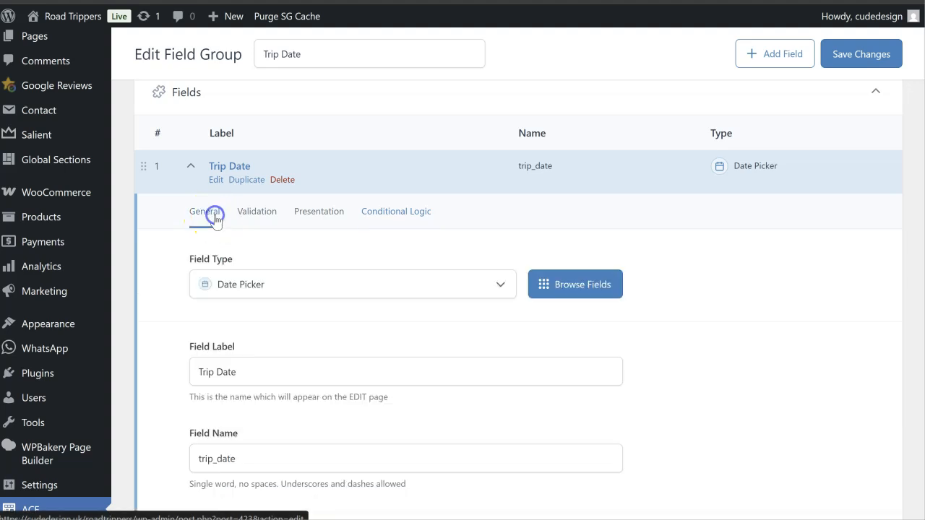
- Set the location rule to Post Type is equal to Product, check it against ChatGPT's guide, and save the field group
scroll(212, 221, "down", 9)
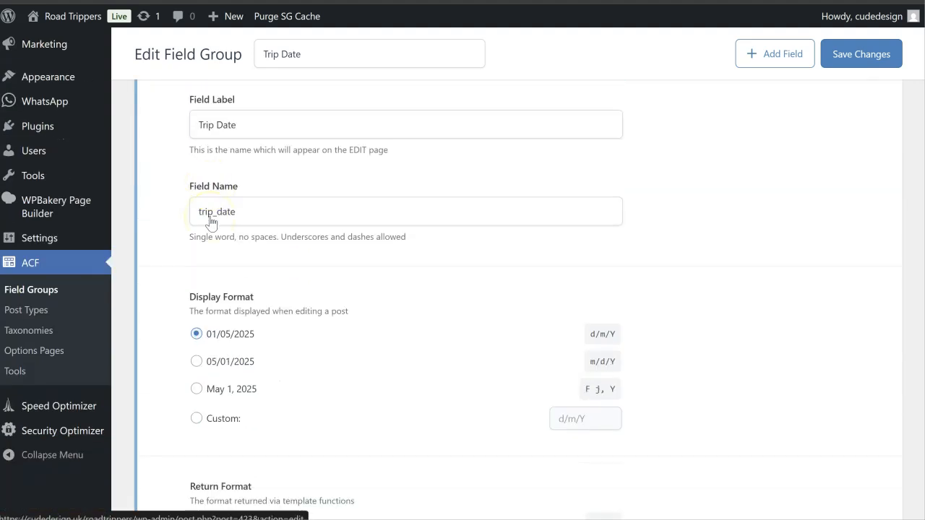
scroll(211, 222, "down", 5)
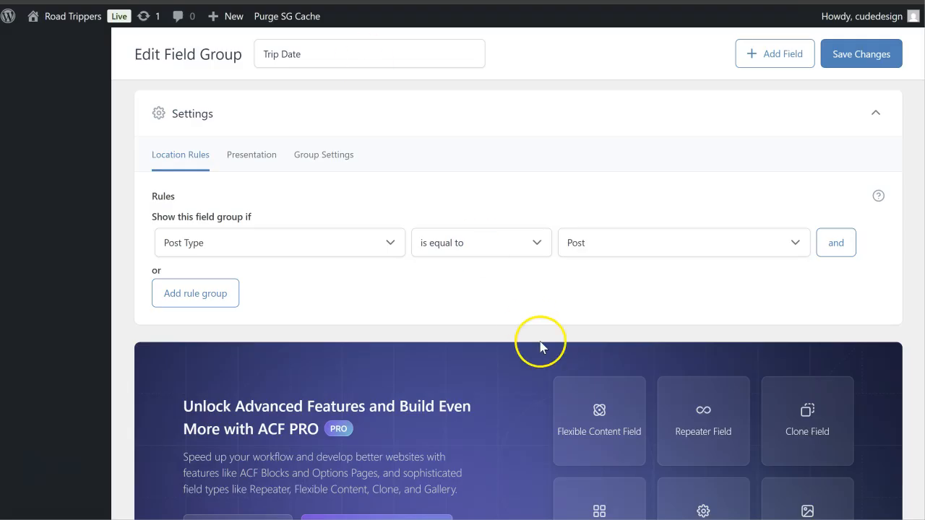
left_click(614, 247)
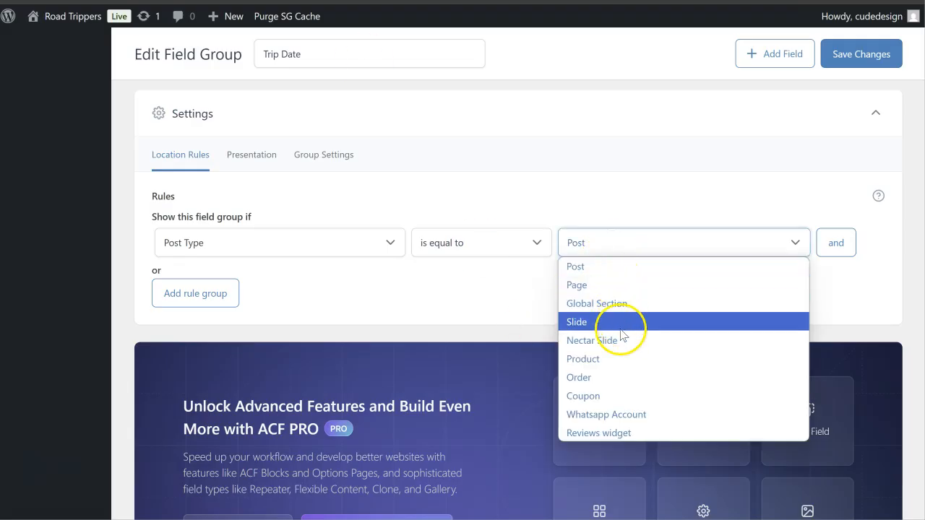
left_click(615, 359)
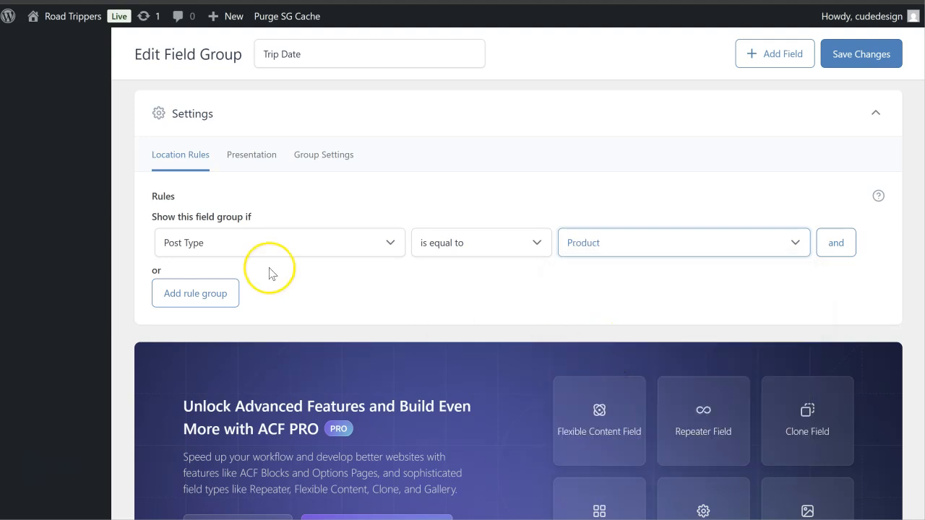
left_click(85, 1)
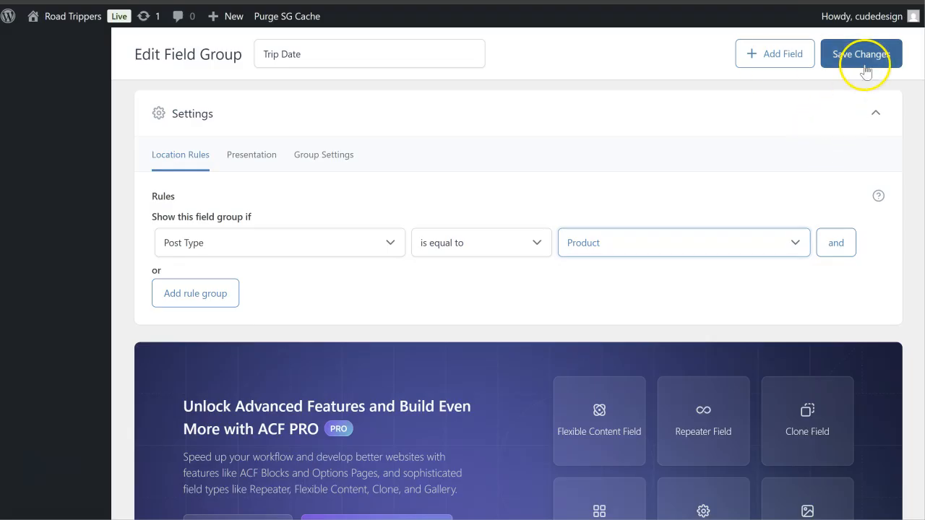
left_click(860, 56)
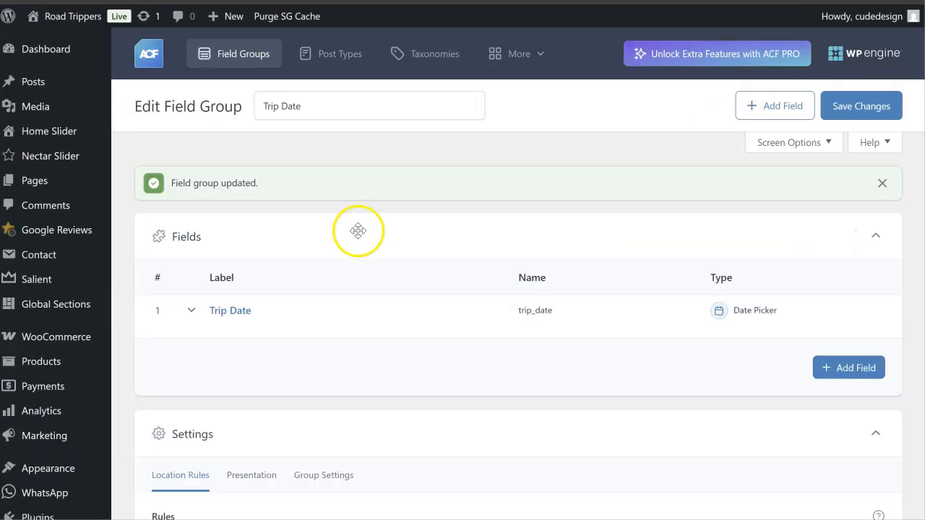
- Read Step 6 of ChatGPT's guide on adding trip dates to the products
left_click(85, 1)
scroll(331, 235, "down", 2)
scroll(331, 235, "down", 3)
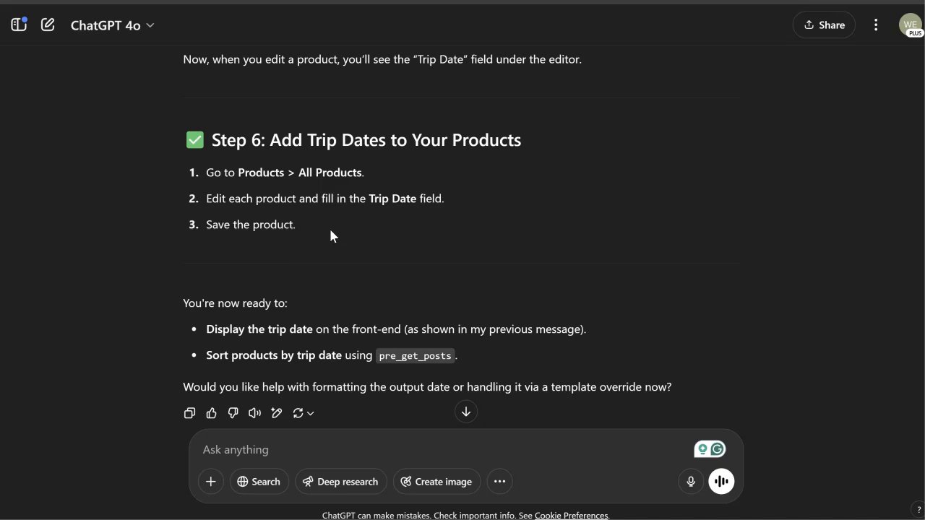
- Go to the WooCommerce product list in WordPress and open the County Durham product for editing
left_click(235, 2)
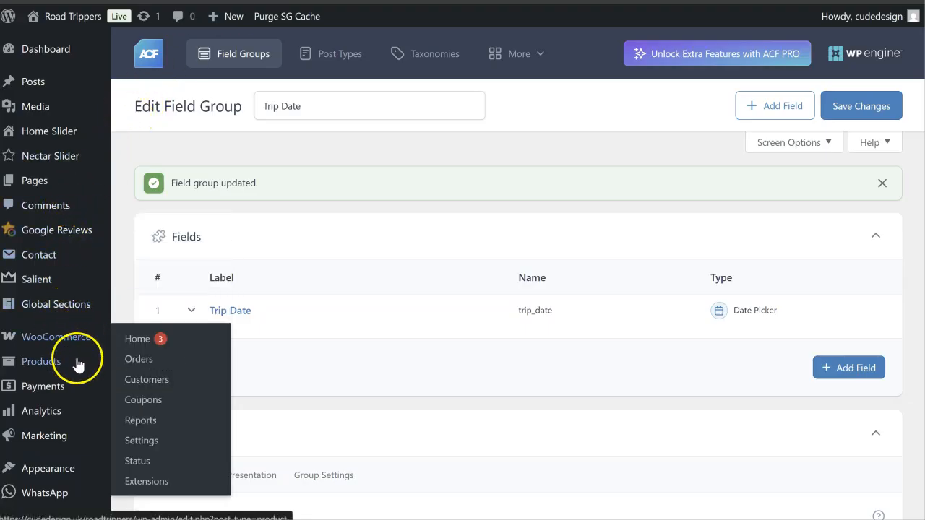
mouse_move(103, 365)
left_click(138, 365)
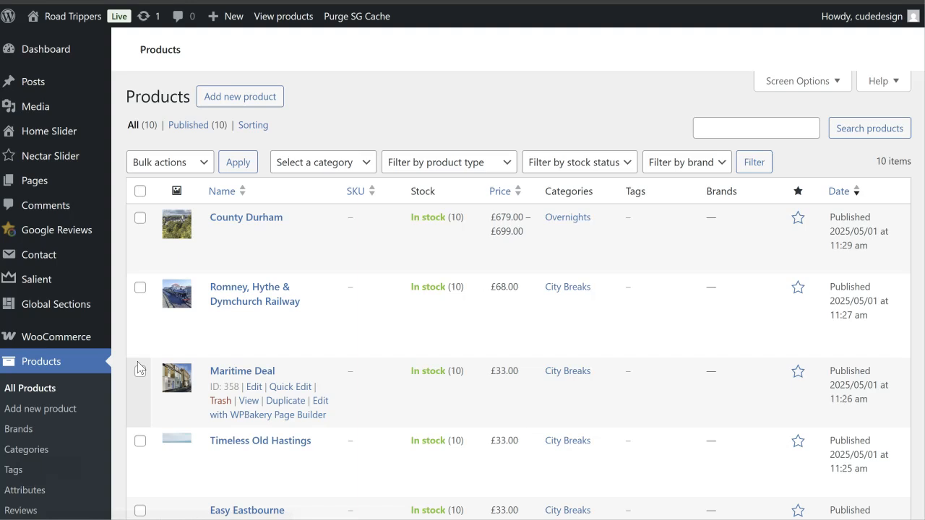
mouse_move(221, 256)
left_click(253, 263)
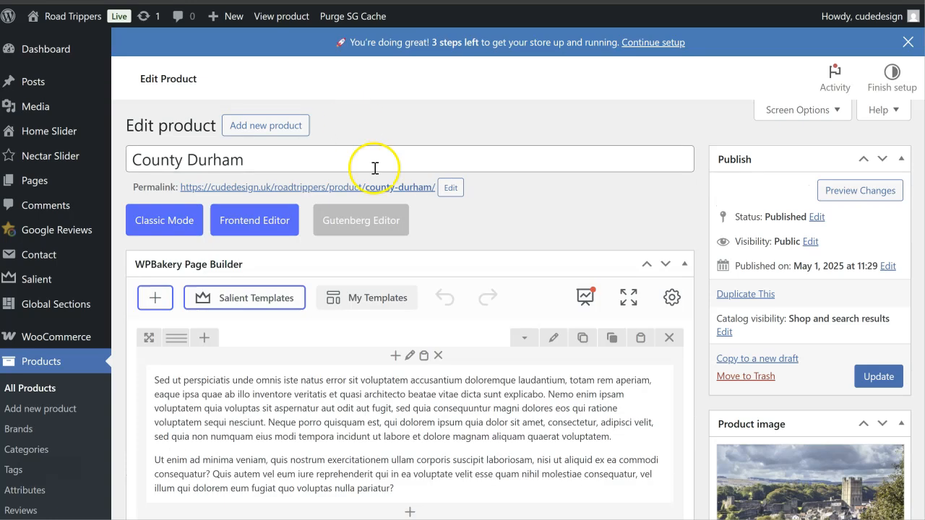
- Set the County Durham product's Trip Date to 01/08/2025
scroll(412, 233, "down", 10)
scroll(410, 244, "down", 3)
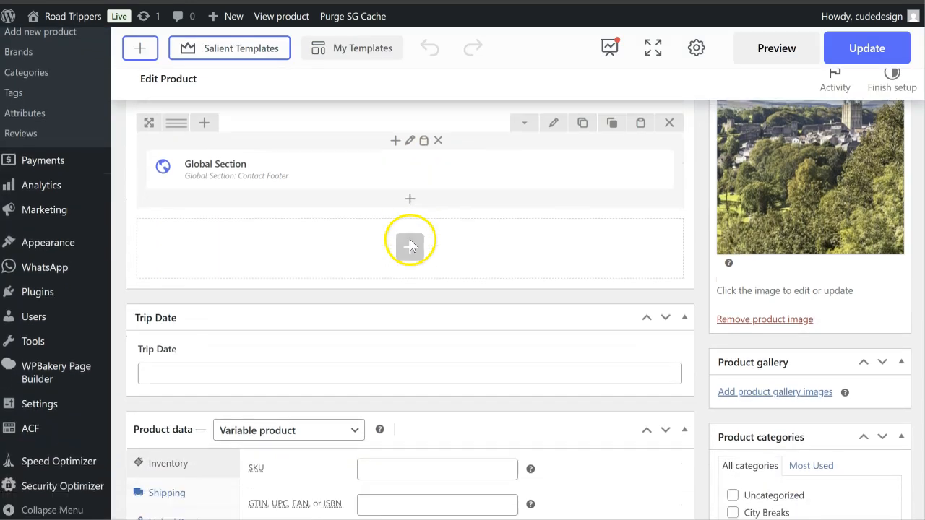
left_click(384, 289)
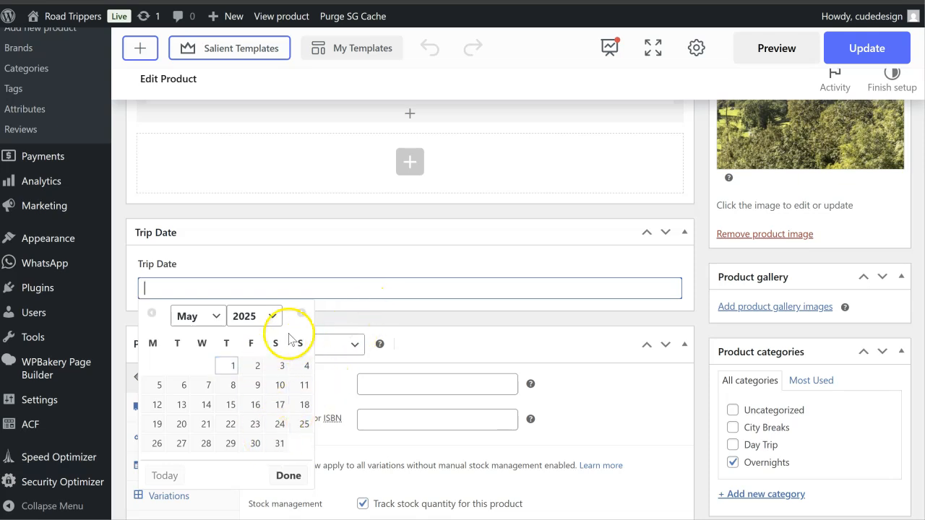
left_click(218, 323)
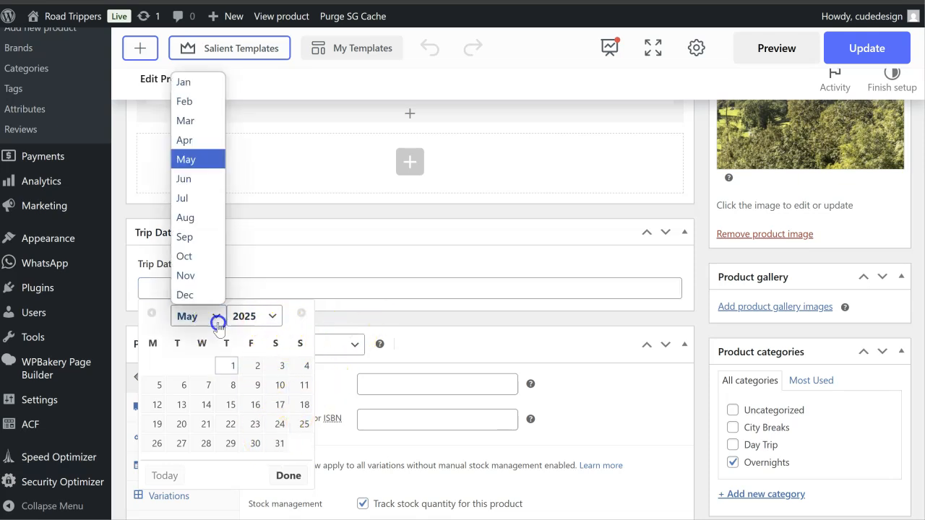
left_click(215, 216)
left_click(252, 369)
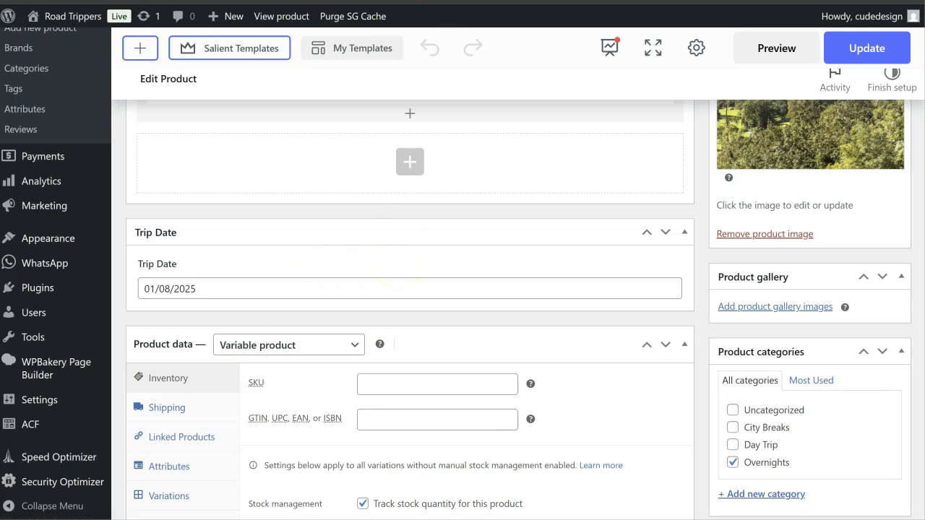
- Look through the trip listings on the RoadTrippers website to check the trips' dates
scroll(378, 118, "up", 10)
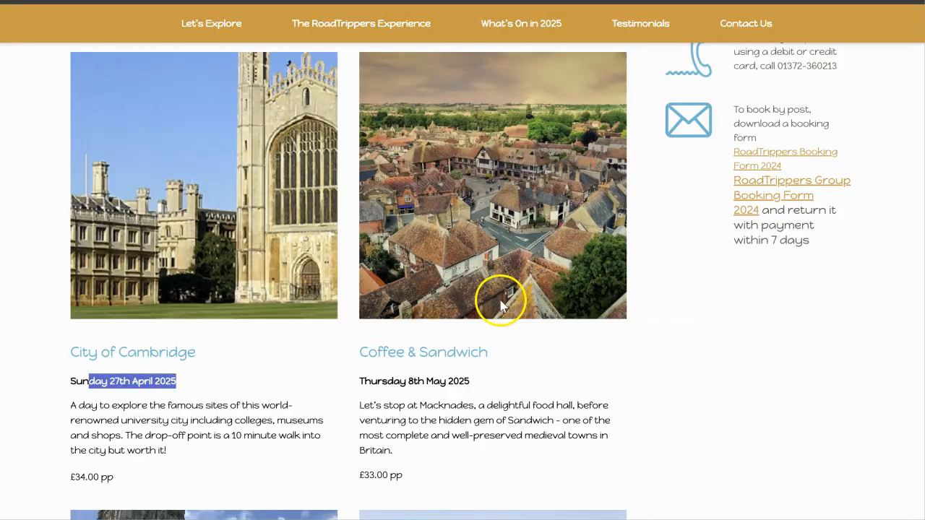
scroll(499, 299, "down", 10)
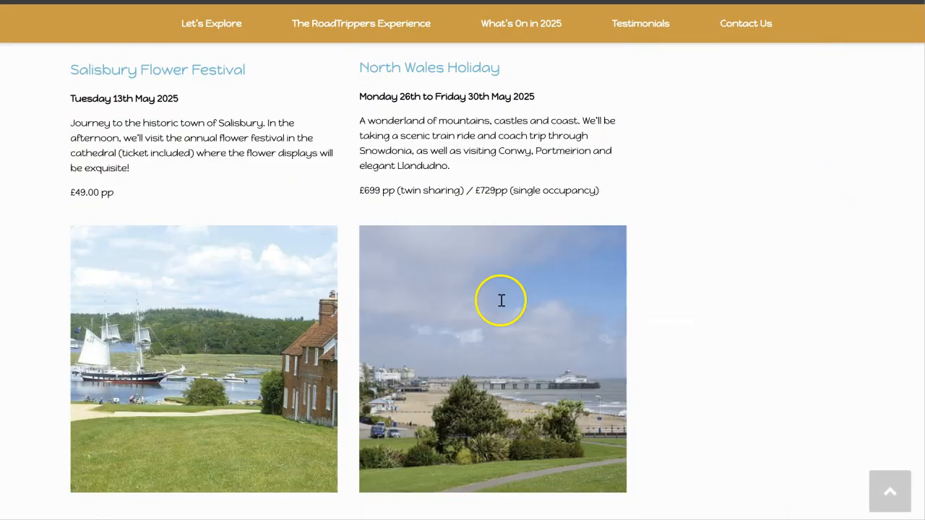
scroll(503, 307, "down", 2)
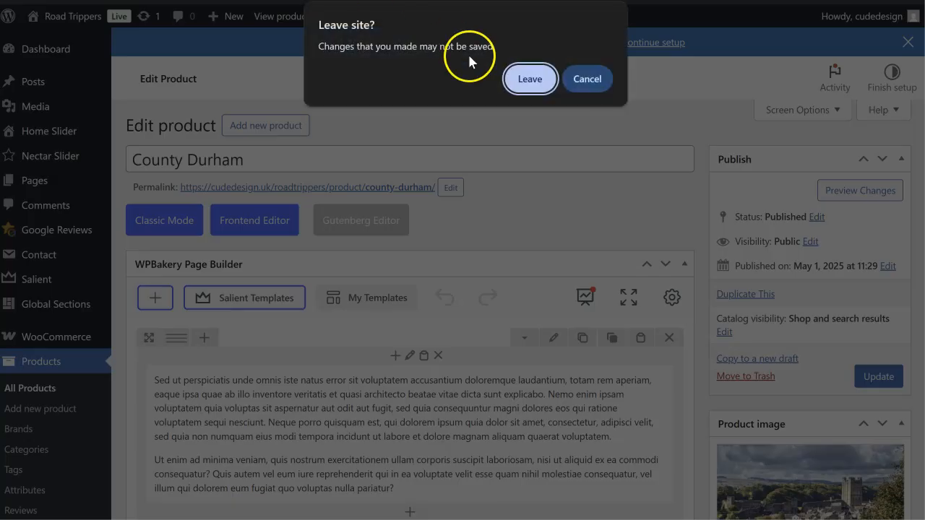
- Leave the County Durham product page and open the Romney, Hythe & Dymchurch Railway product for editing
left_click(547, 78)
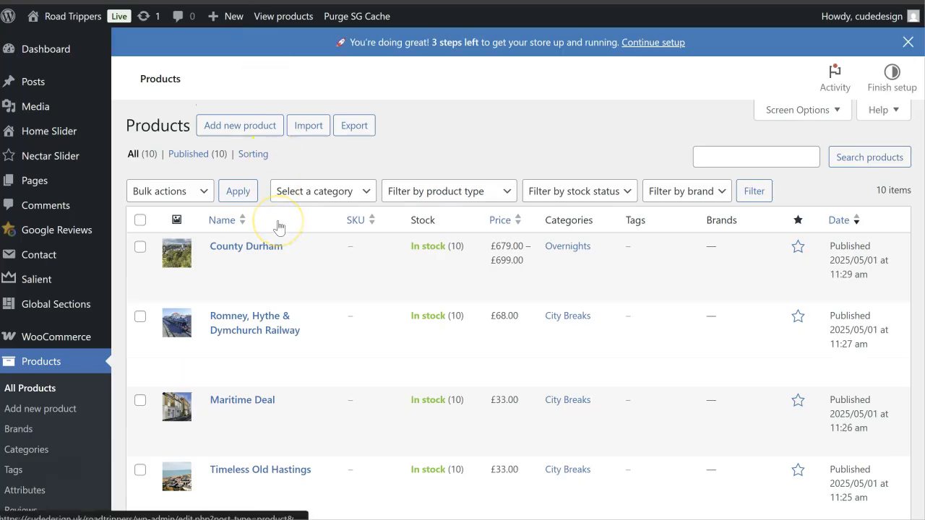
scroll(278, 228, "down", 1)
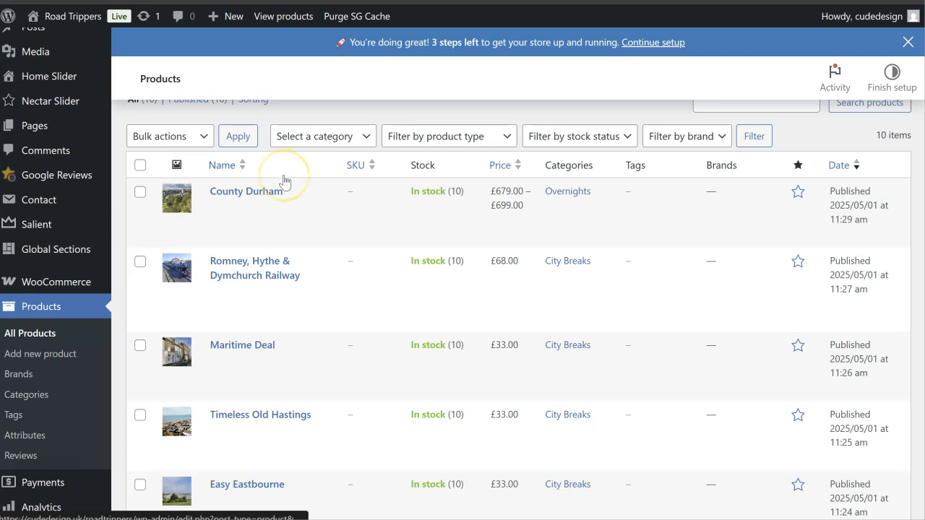
left_click(254, 292)
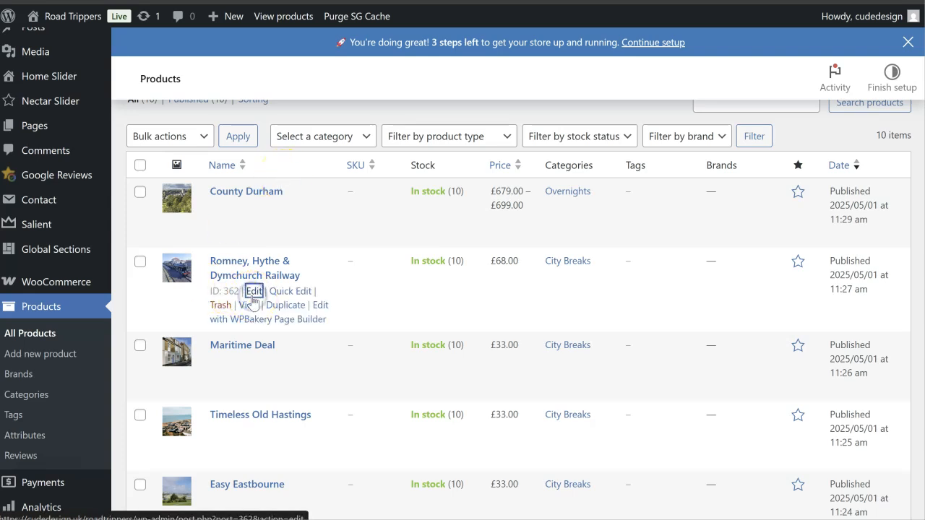
- Set the Romney, Hythe & Dymchurch Railway product's Trip Date to 30 July 2025 and update the product
scroll(322, 343, "down", 5)
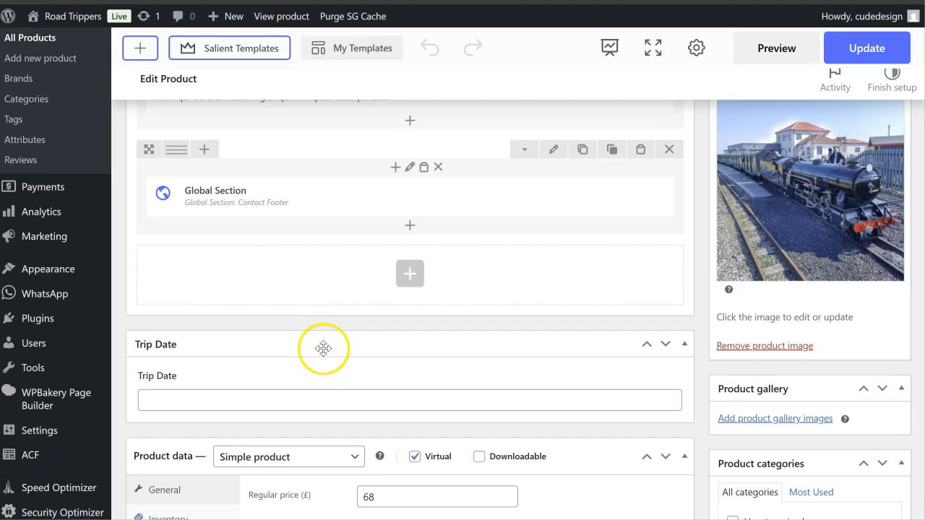
scroll(321, 350, "down", 5)
scroll(324, 353, "up", 3)
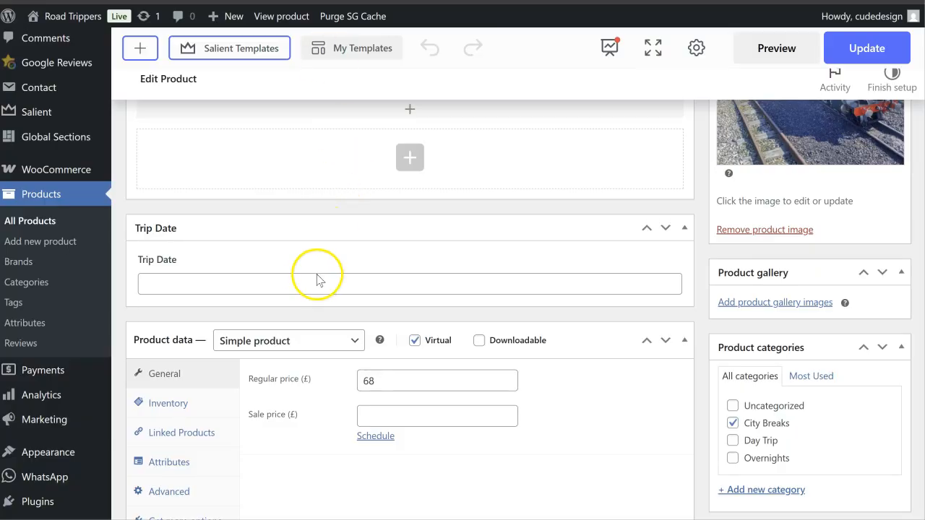
left_click(313, 283)
left_click(216, 312)
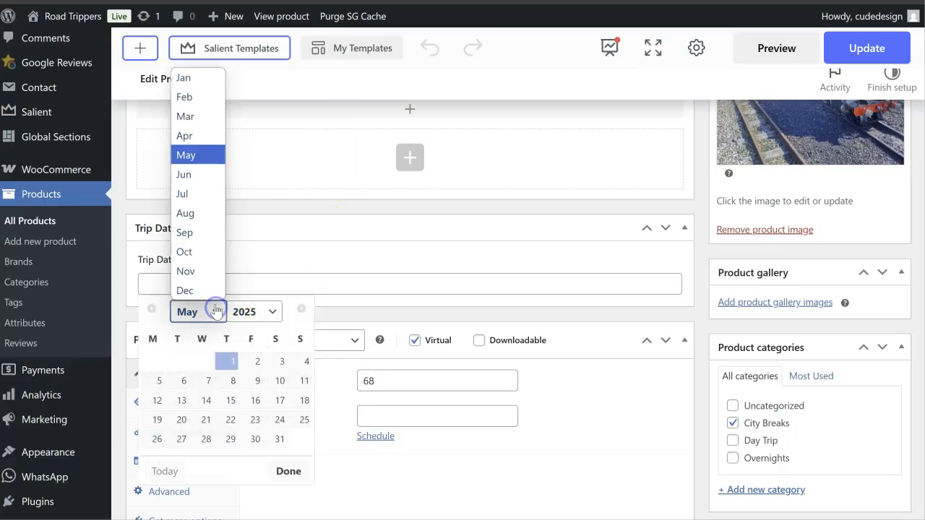
left_click(214, 195)
left_click(206, 439)
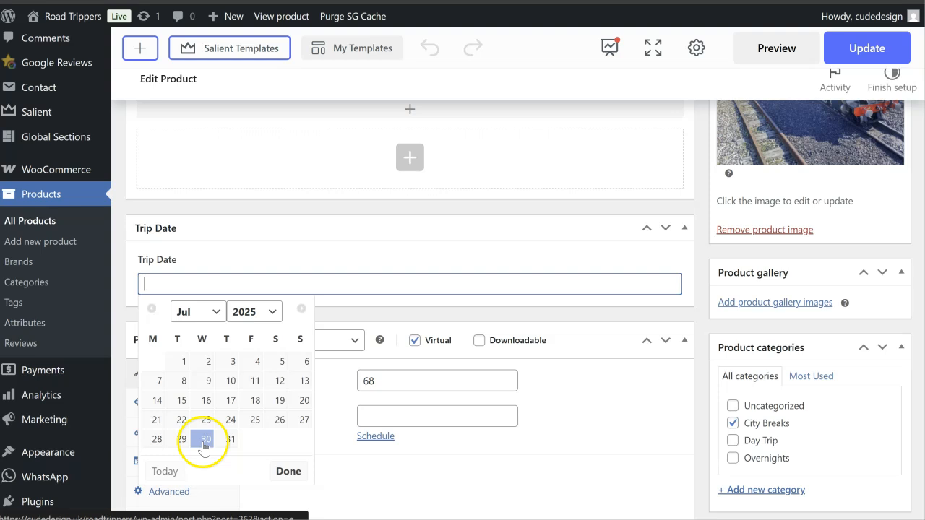
scroll(839, 242, "up", 4)
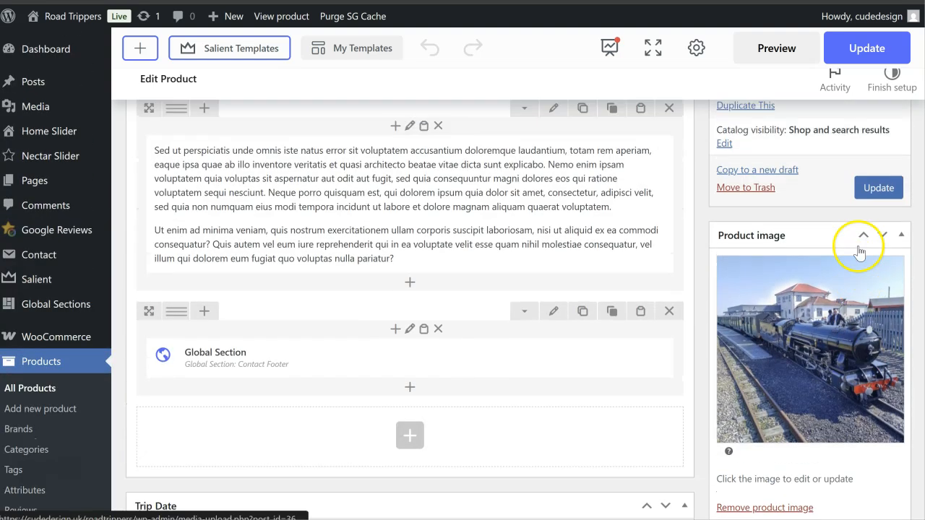
left_click(879, 212)
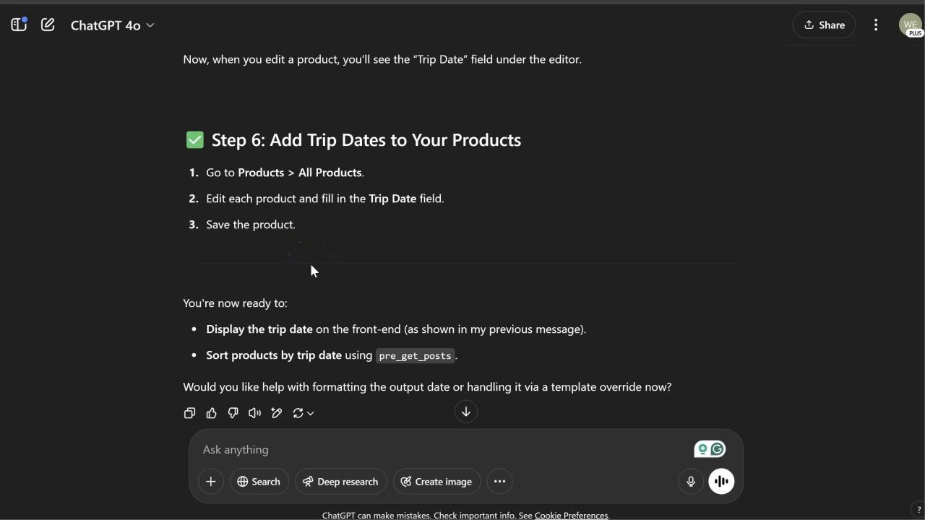
- Visit the RoadTrippers site from WordPress and look over the product listings on the Upcoming Trips page
scroll(311, 272, "down", 1)
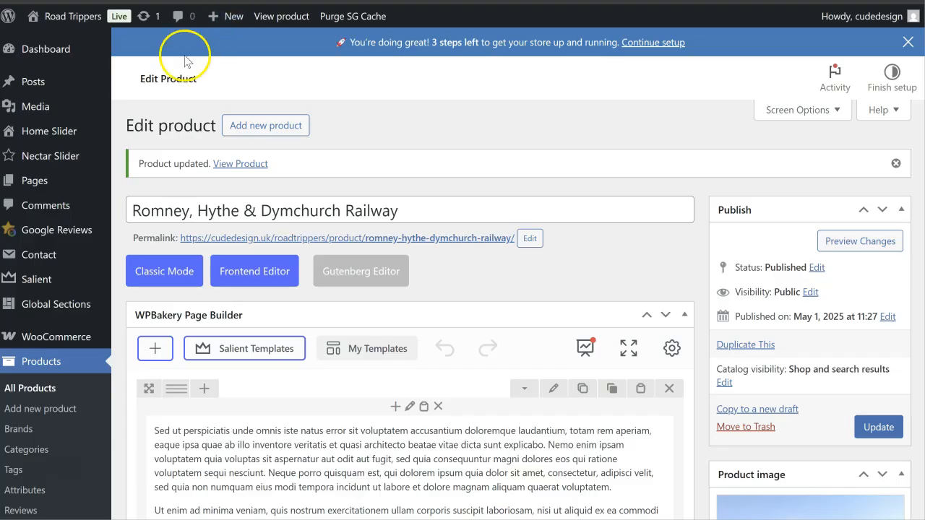
mouse_move(100, 32)
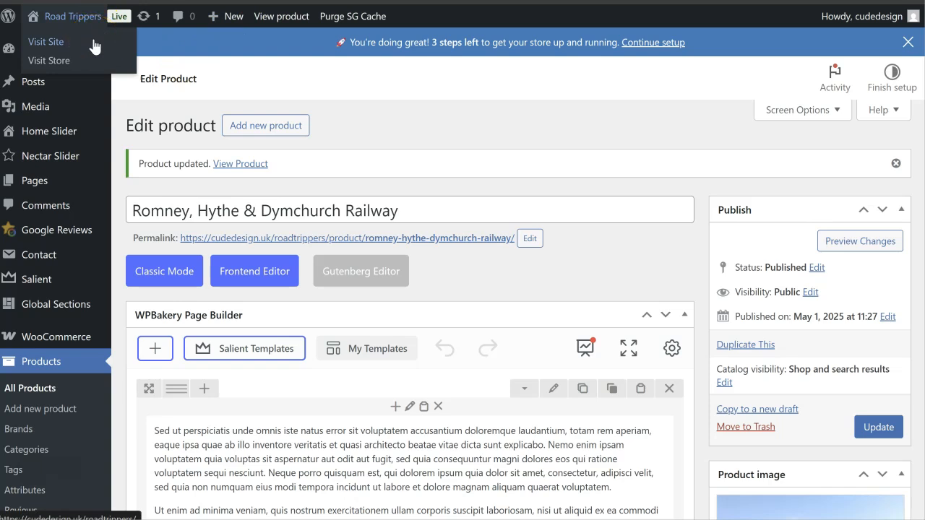
left_click(93, 41)
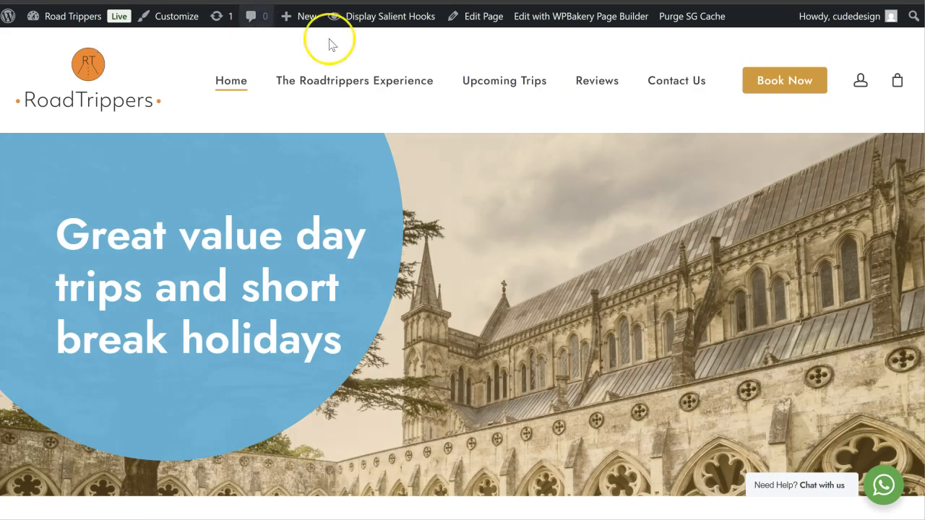
left_click(482, 84)
scroll(324, 246, "down", 10)
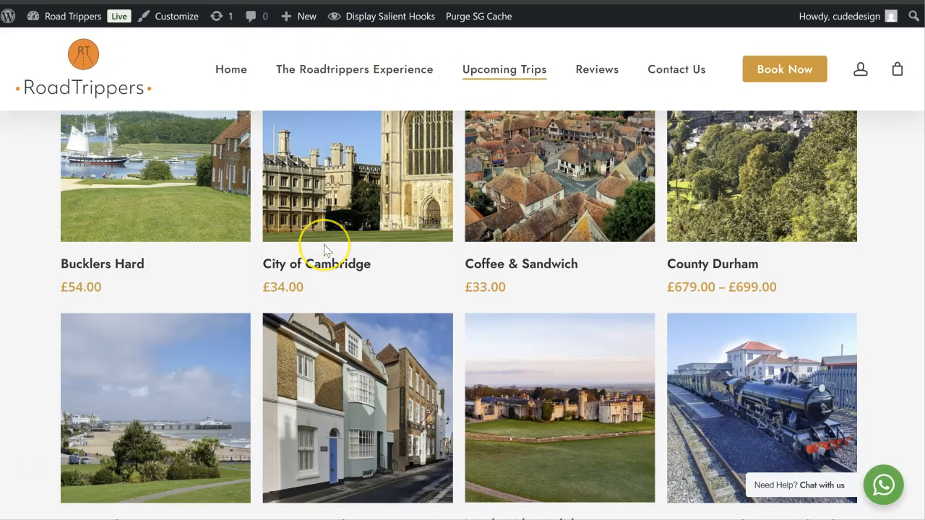
scroll(324, 249, "up", 10)
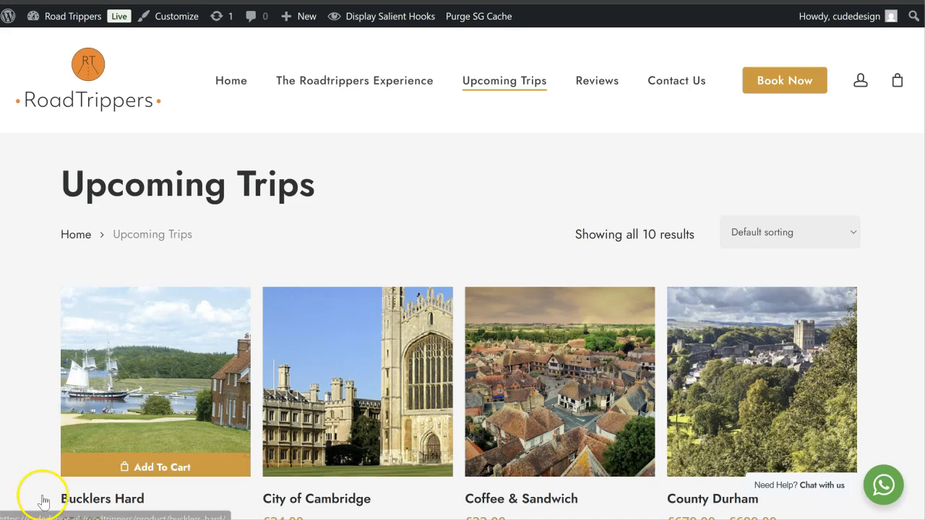
- Switch to SiteGround's File Manager and open the woocommerce folder inside the roadtrippers site's wp-content/plugins directory
left_click(242, 1)
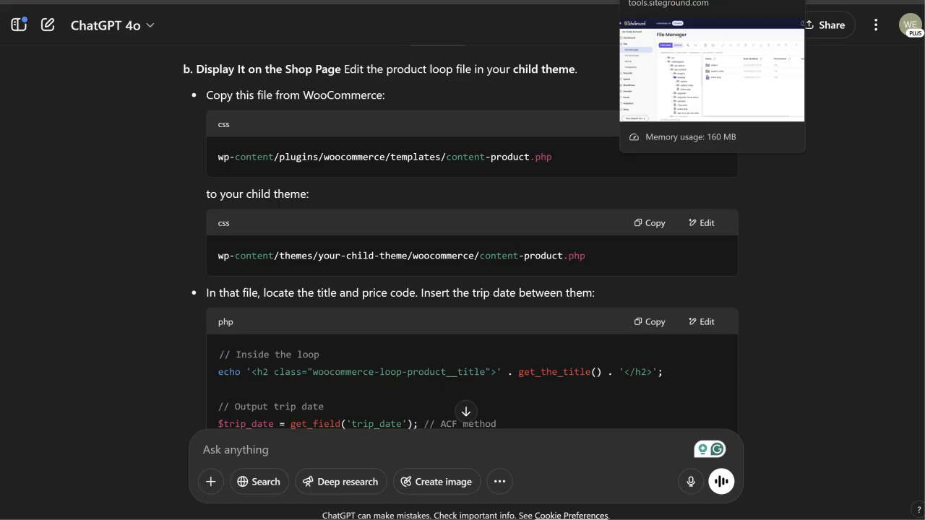
left_click(712, 1)
left_click(299, 270)
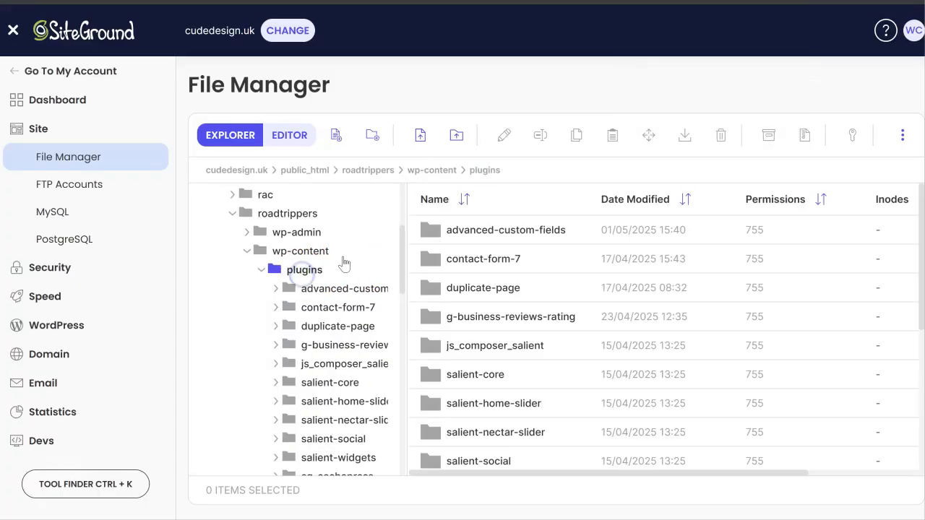
scroll(519, 310, "down", 4)
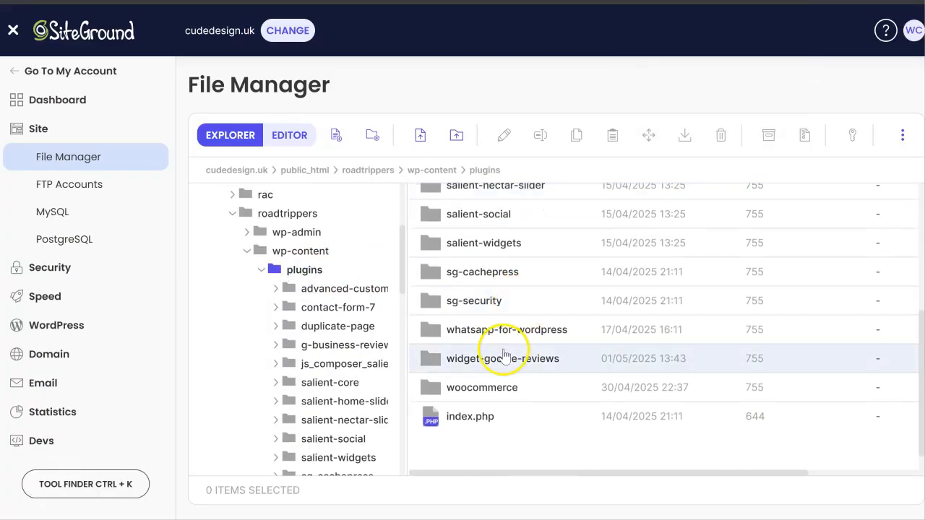
double_click(502, 386)
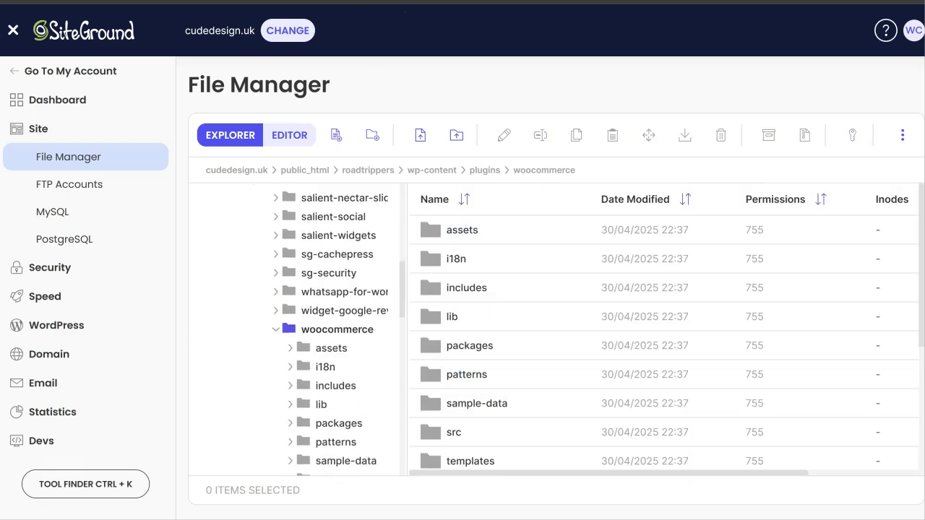
- Check the template path in ChatGPT's guide and open the templates folder of the woocommerce plugin in File Manager
left_click(406, 2)
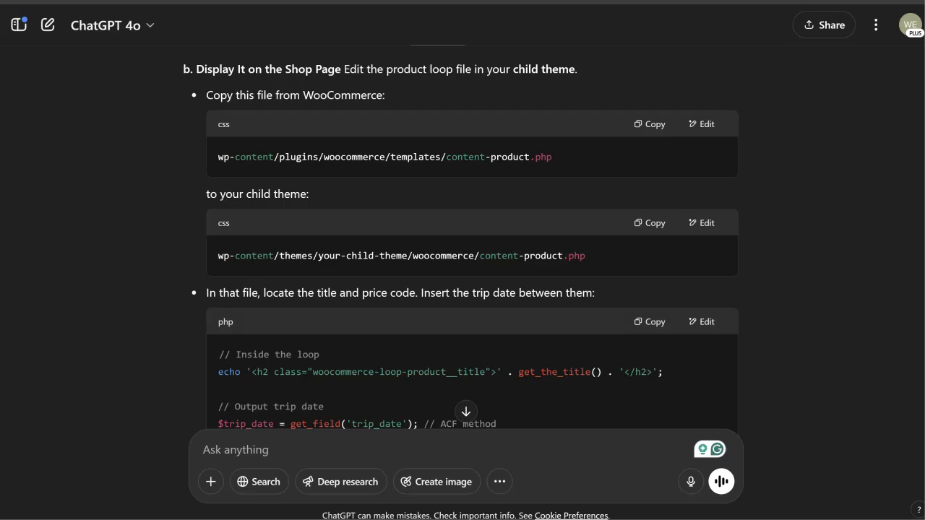
left_click(607, 2)
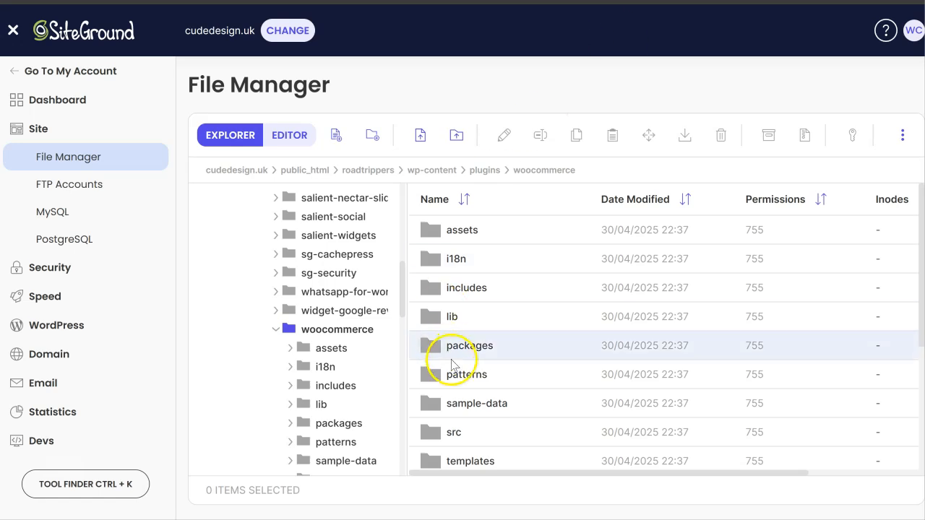
scroll(452, 364, "down", 3)
double_click(473, 359)
scroll(473, 367, "down", 6)
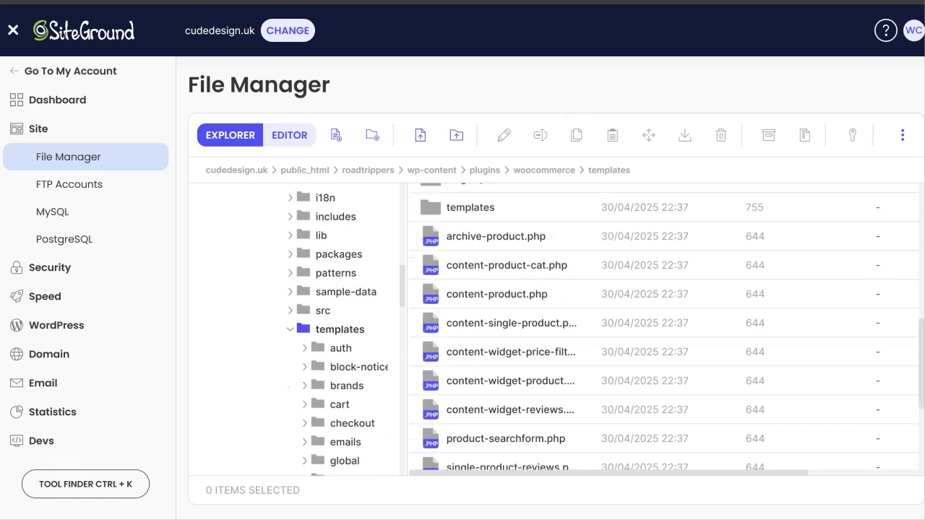
- Confirm the file name in ChatGPT's guide and download content-product.php from the WooCommerce templates folder
left_click(567, 1)
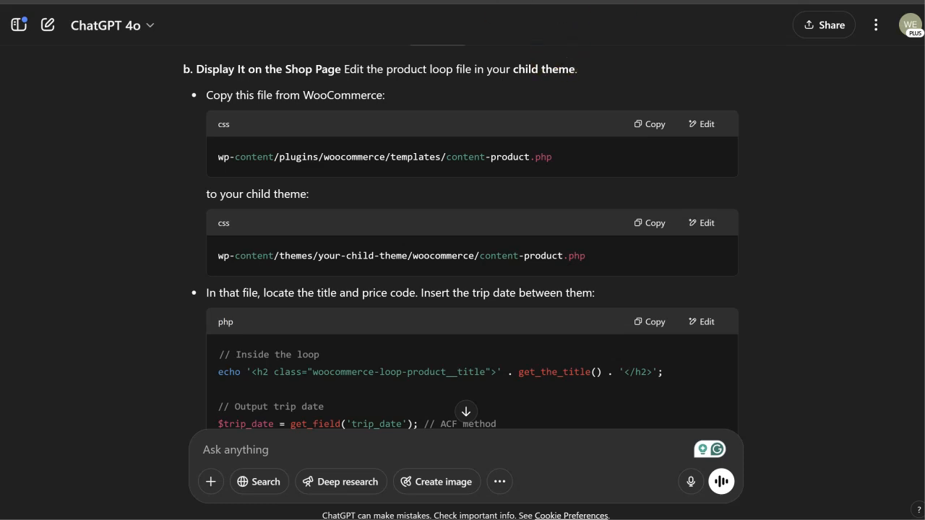
left_click(550, 2)
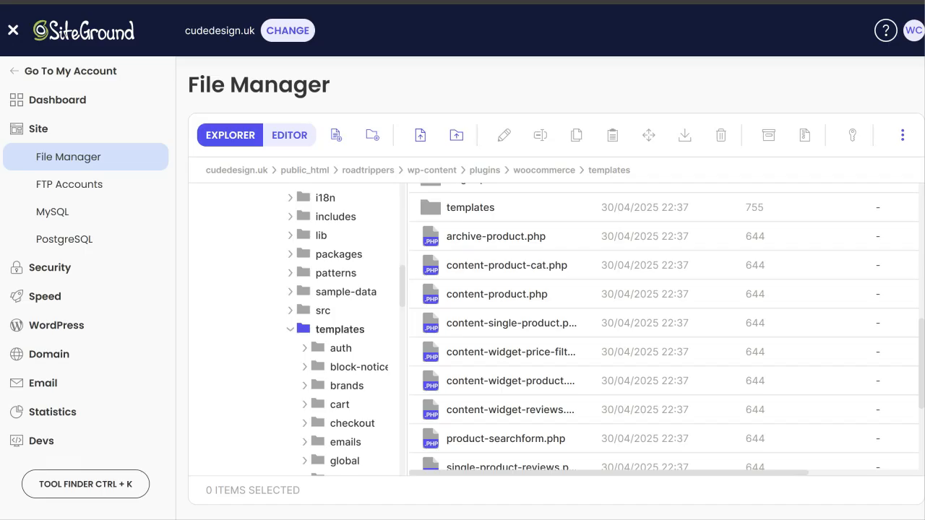
left_click(523, 292)
right_click(523, 294)
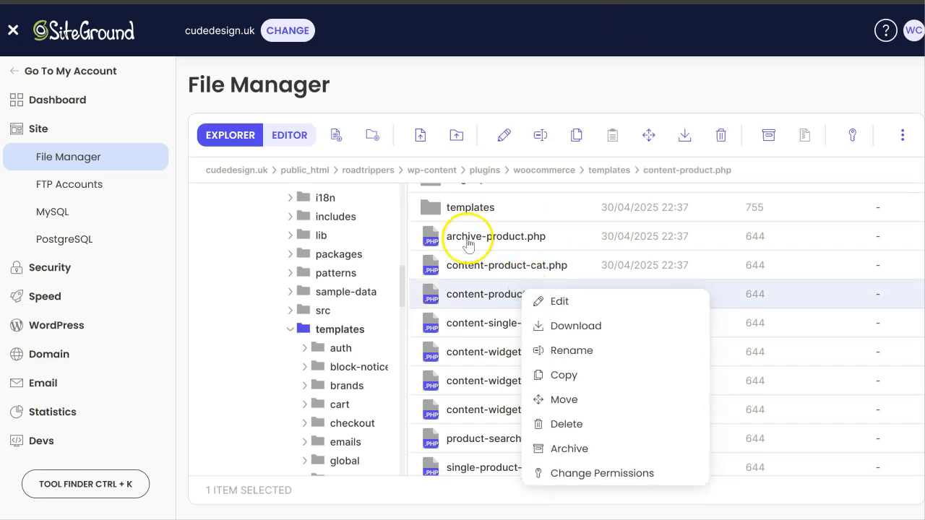
left_click(463, 1)
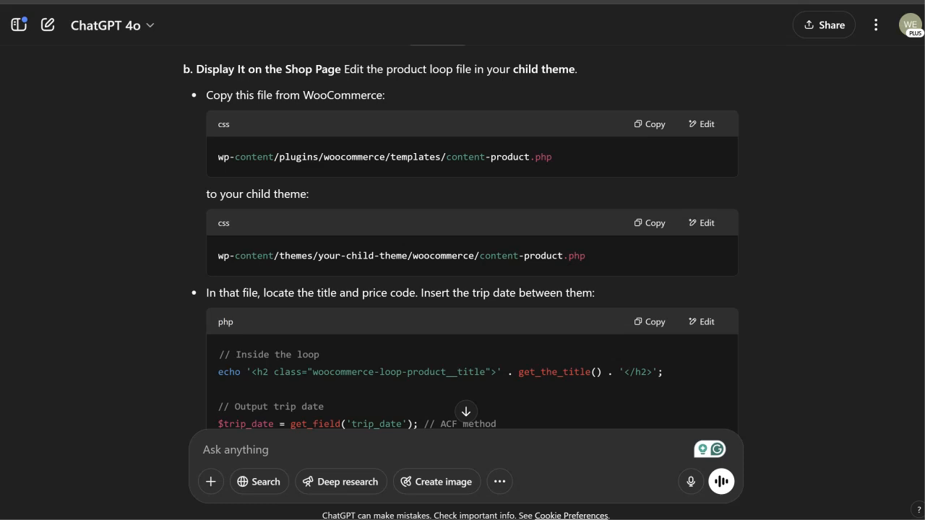
left_click(579, 1)
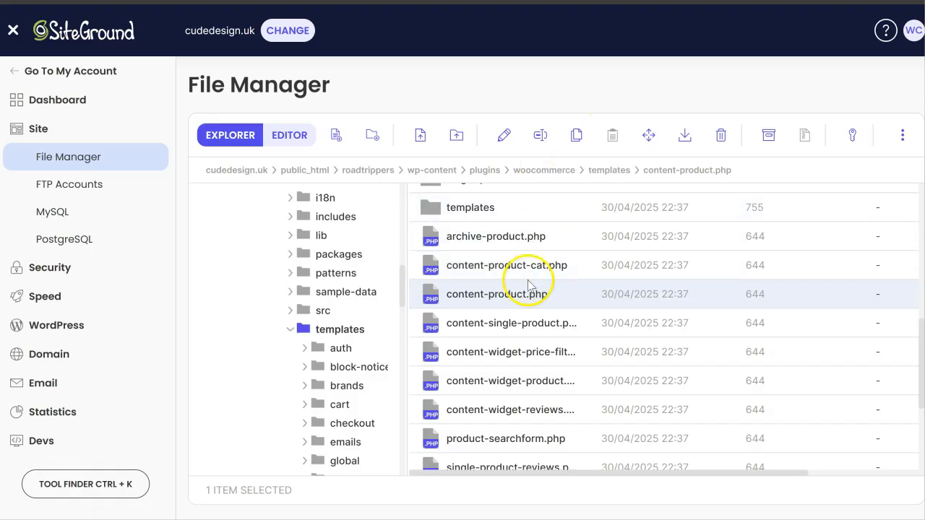
right_click(533, 301)
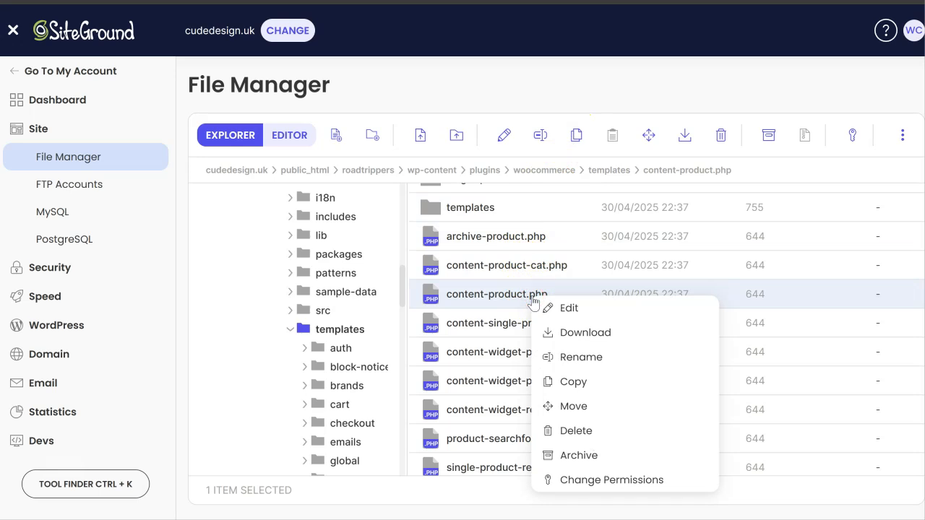
left_click(594, 334)
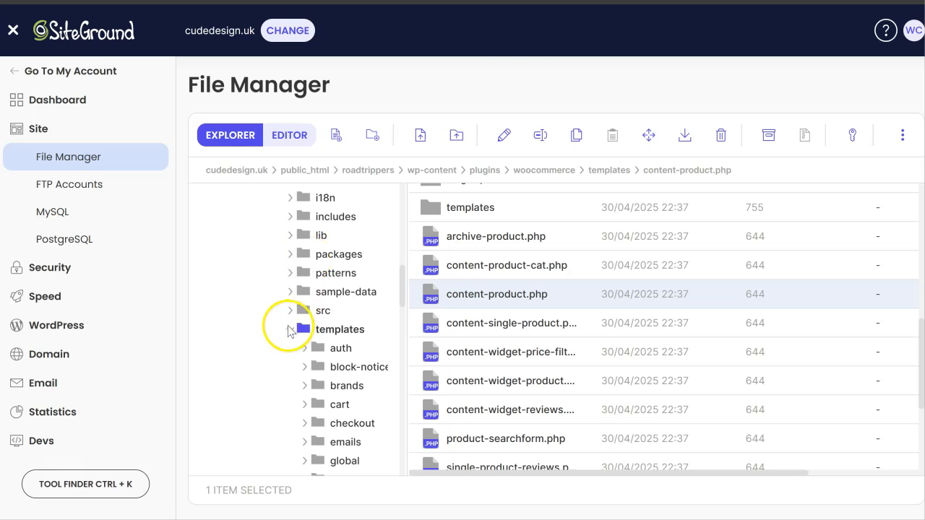
- Collapse the expanded plugin folders in the file tree and open the salient-child theme folder
left_click(288, 330)
scroll(312, 271, "up", 2)
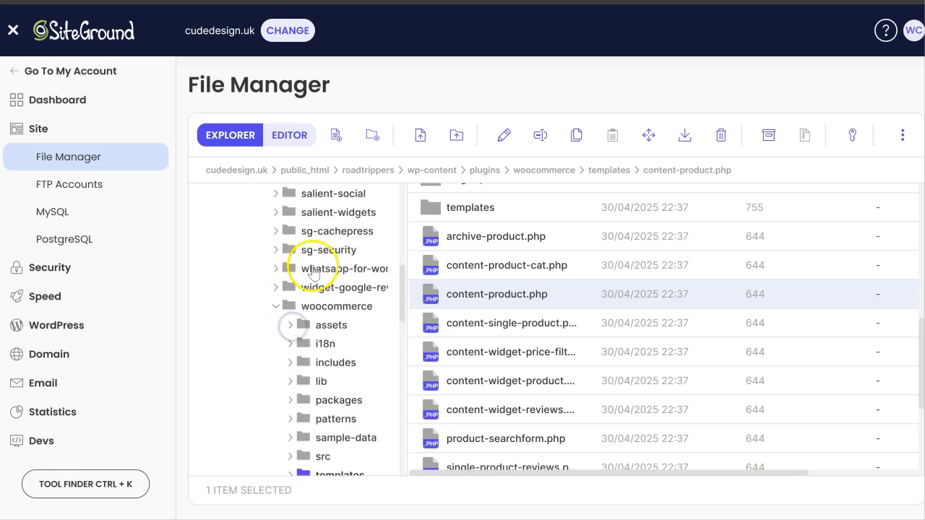
scroll(303, 260, "up", 2)
left_click(275, 365)
scroll(283, 289, "up", 2)
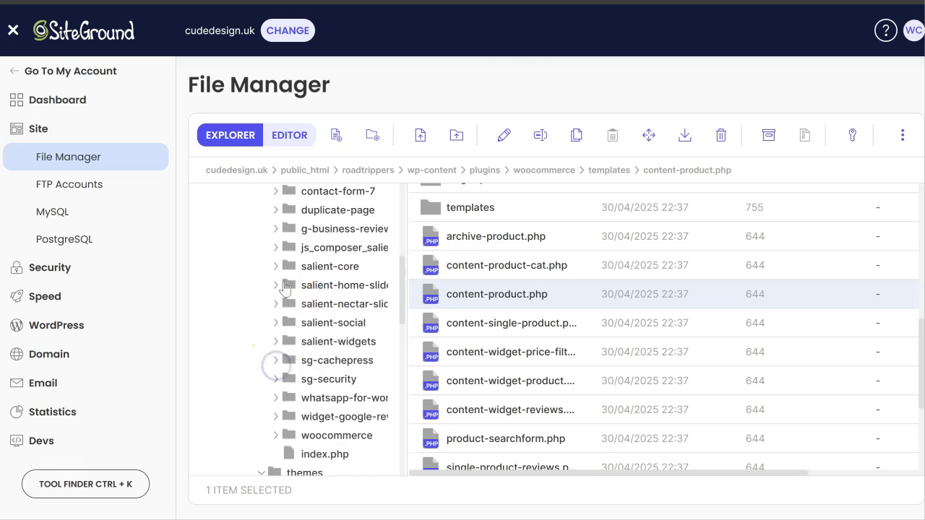
scroll(285, 287, "up", 2)
left_click(261, 243)
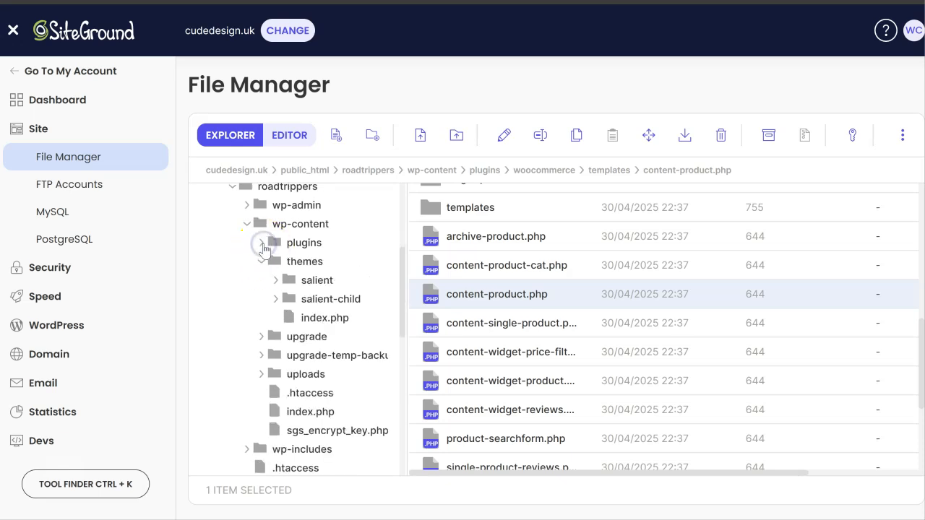
left_click(326, 298)
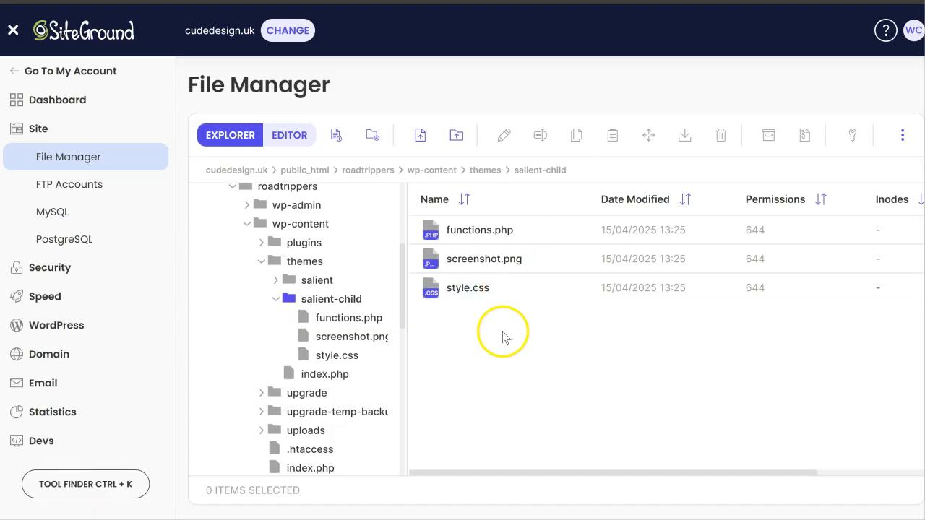
- Create a new folder named woocommerce in the salient-child theme
right_click(502, 333)
left_click(542, 369)
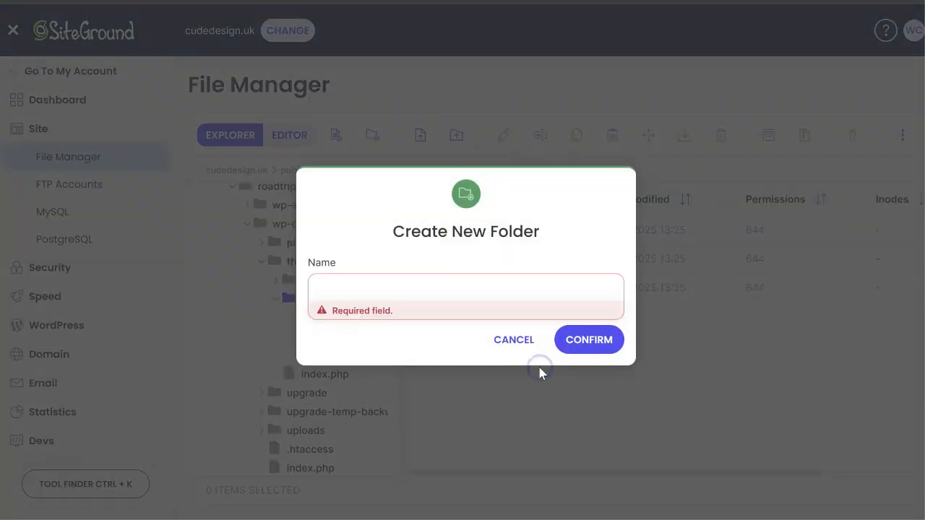
left_click(560, 284)
type("woocomm")
left_click(584, 340)
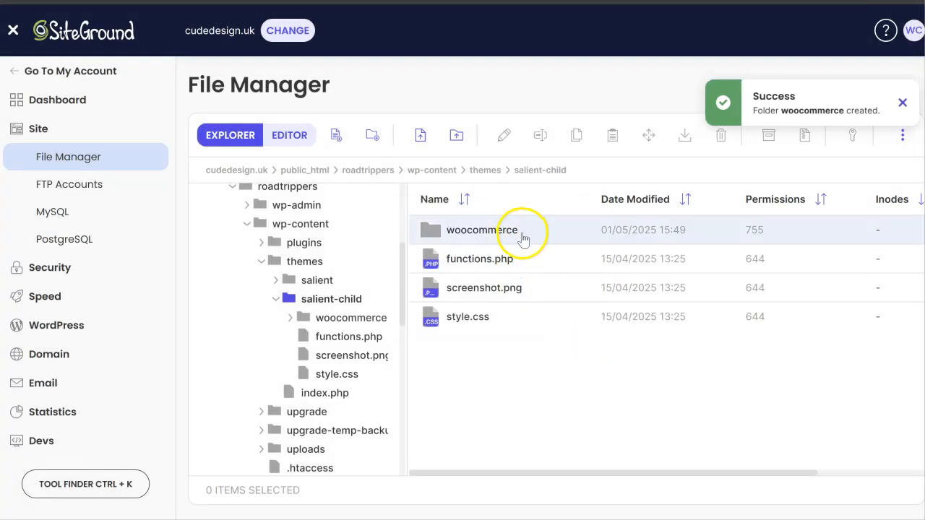
- Upload the downloaded content-product.php into the salient-child theme's woocommerce folder and open it for editing
double_click(522, 234)
left_click(429, 146)
left_click(171, 80)
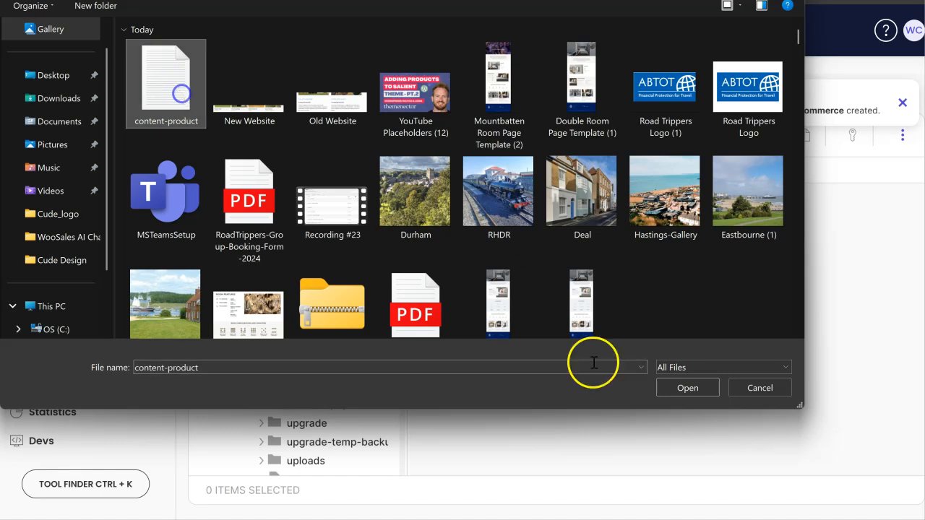
left_click(676, 387)
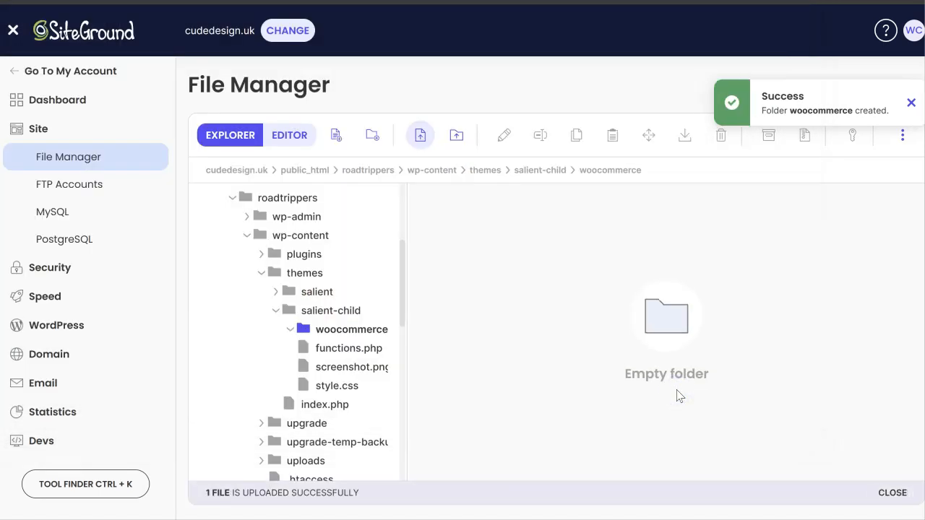
double_click(493, 227)
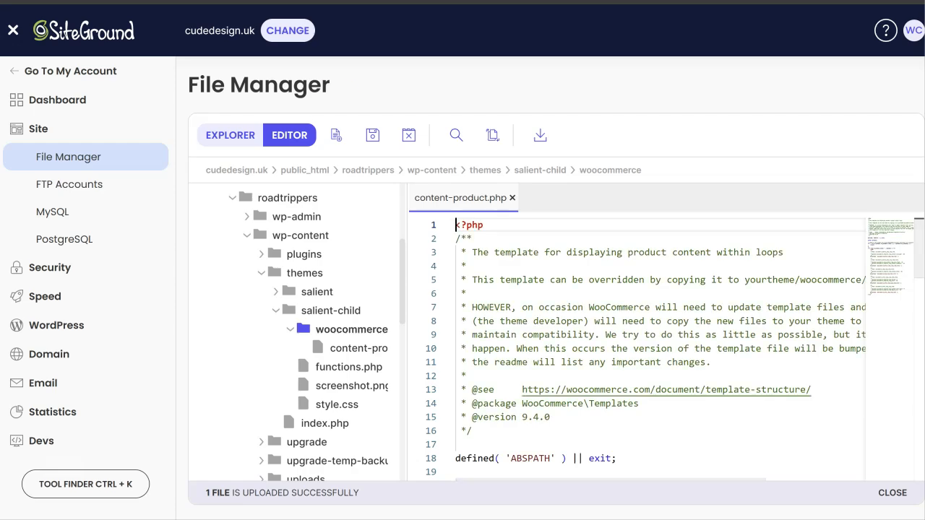
- Copy the <h2 class="woocommerce-loop-product__title"> tag from ChatGPT's trip date snippet and search for it in content-product.php
key("ctrl+Tab")
scroll(304, 201, "down", 3)
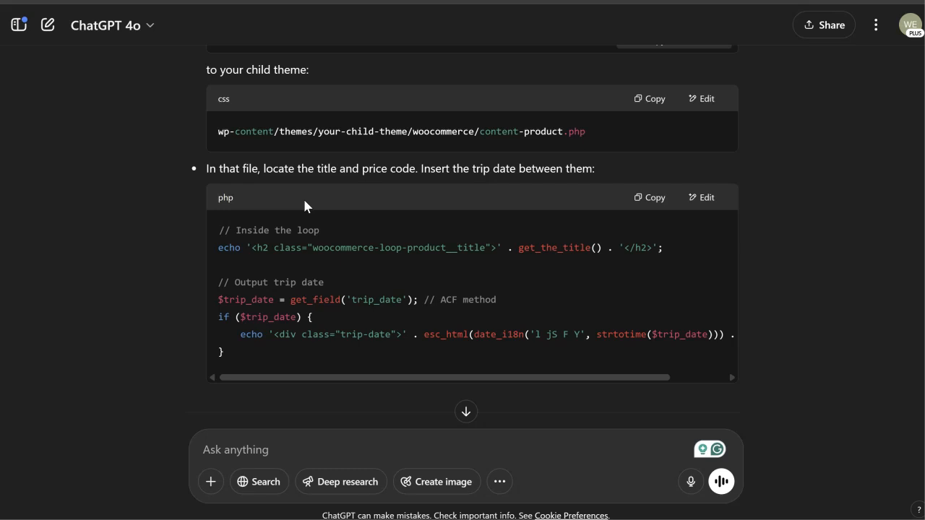
left_click_drag(263, 354, 217, 301)
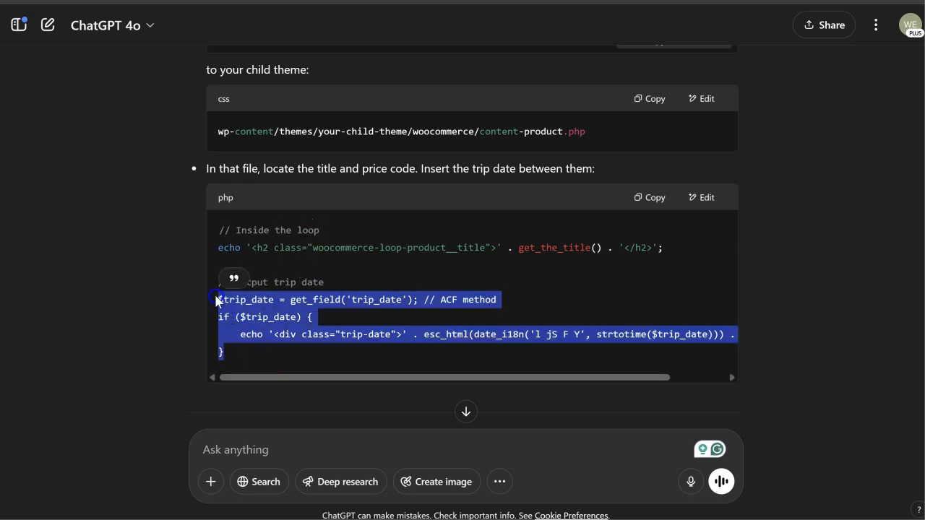
left_click(331, 234)
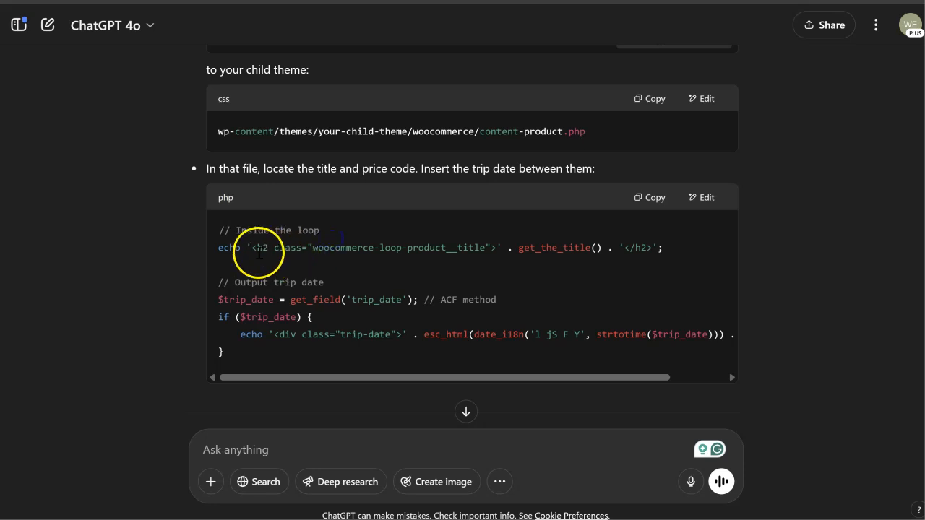
left_click_drag(252, 248, 407, 249)
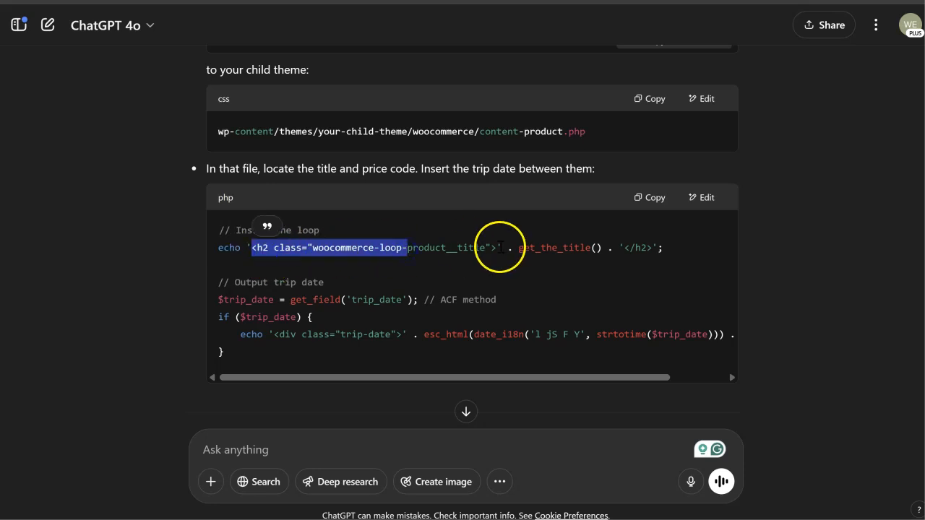
left_click_drag(498, 248, 271, 251)
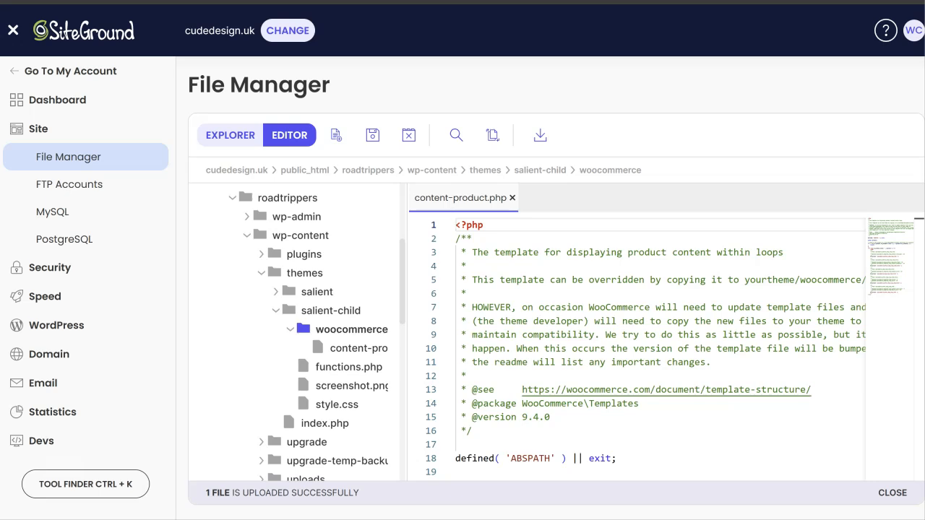
key("ctrl+f")
key("ctrl+v")
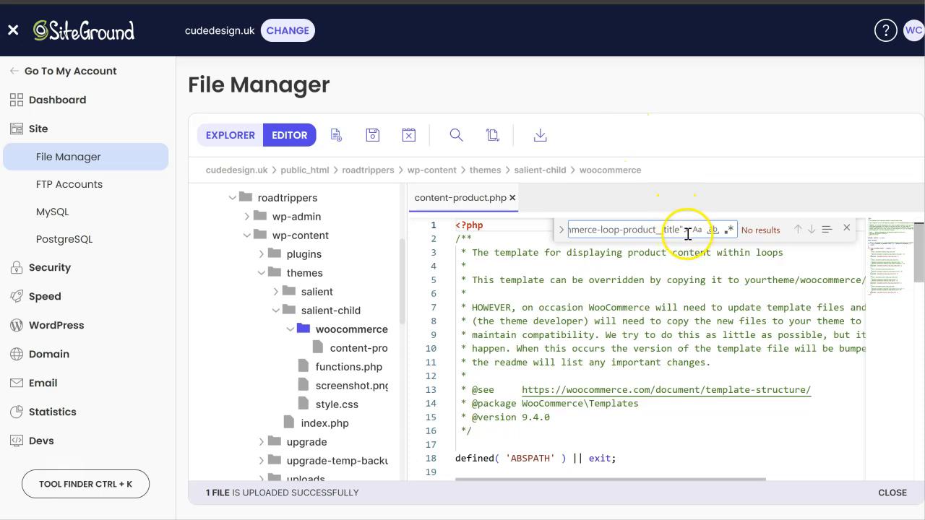
- Clear the search term and read through content-product.php to find where the product title and price are output
left_click_drag(688, 231, 498, 229)
key("BackSpace")
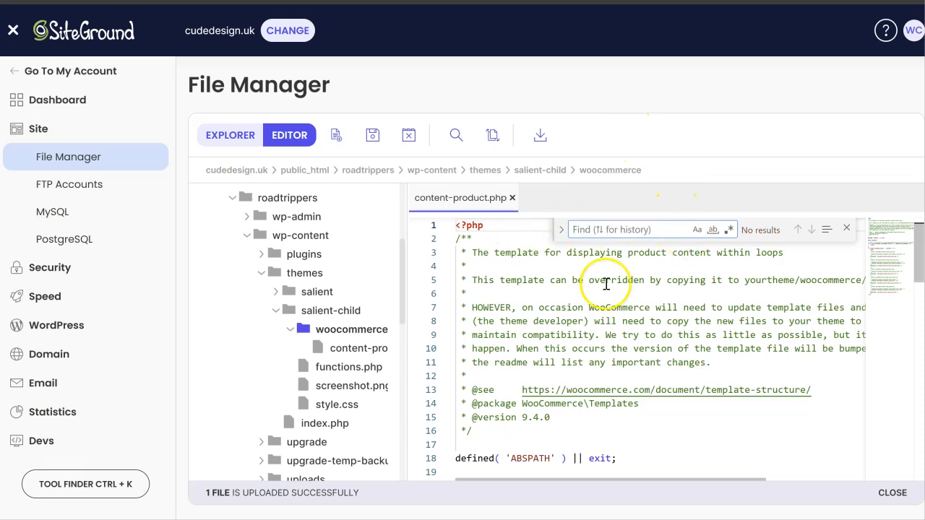
scroll(606, 284, "down", 2)
scroll(606, 283, "down", 2)
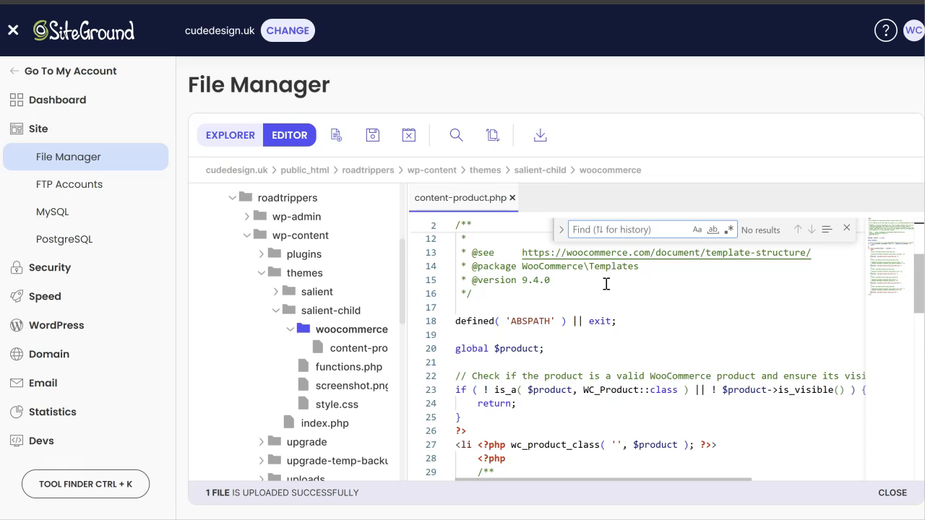
scroll(605, 283, "down", 3)
scroll(606, 285, "down", 2)
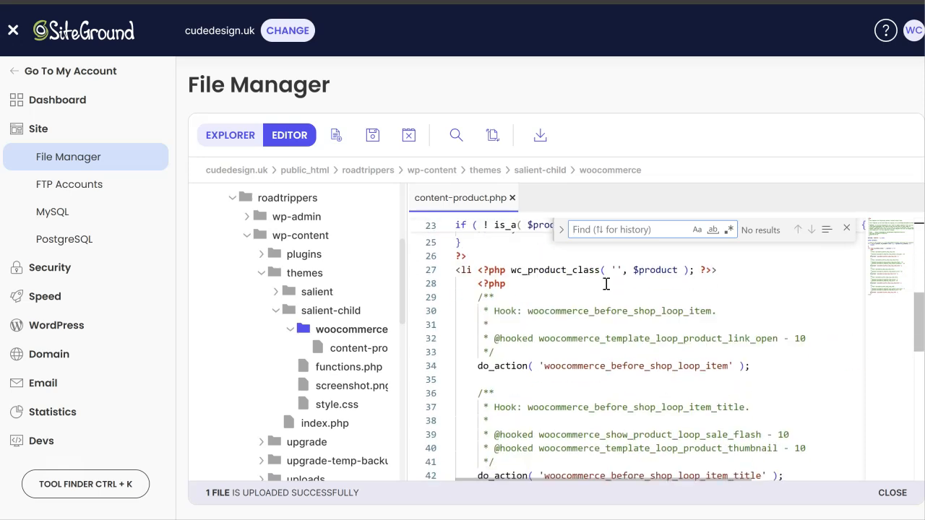
scroll(606, 284, "down", 2)
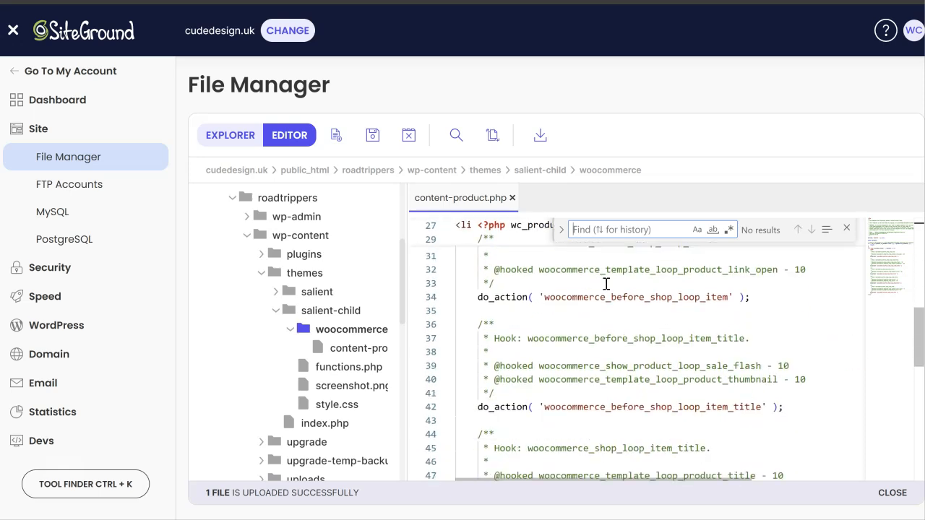
scroll(606, 284, "down", 10)
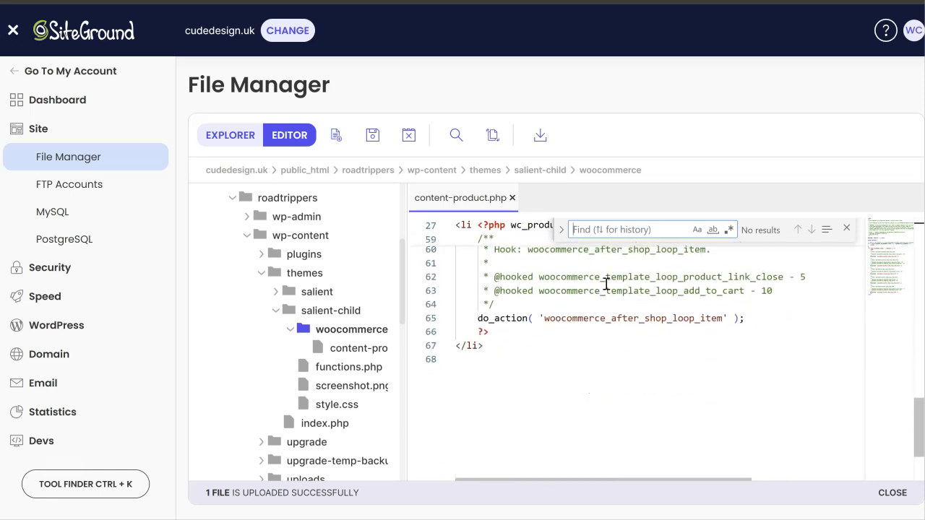
scroll(606, 283, "up", 2)
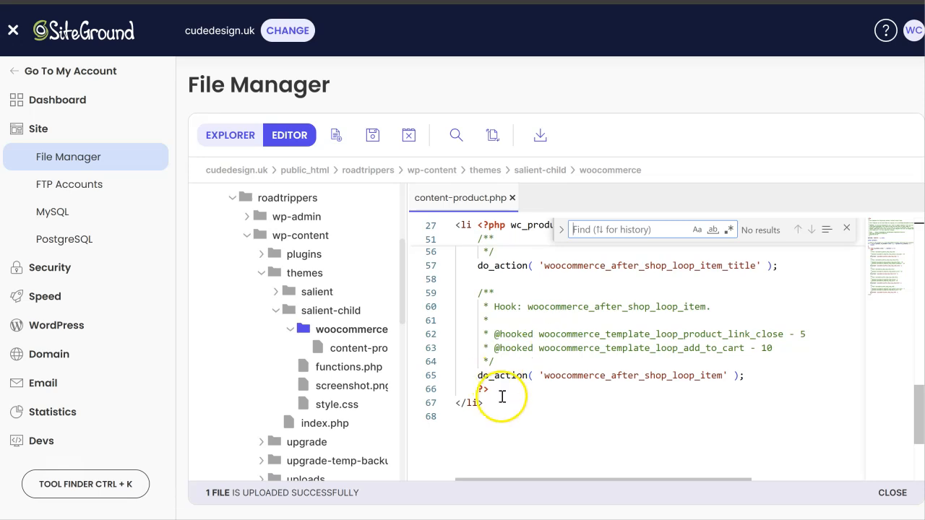
- Copy the full content-product.php code and send it to ChatGPT with "Where should I put the code? Rewrite the file accordingly:"
left_click_drag(504, 404, 433, 189)
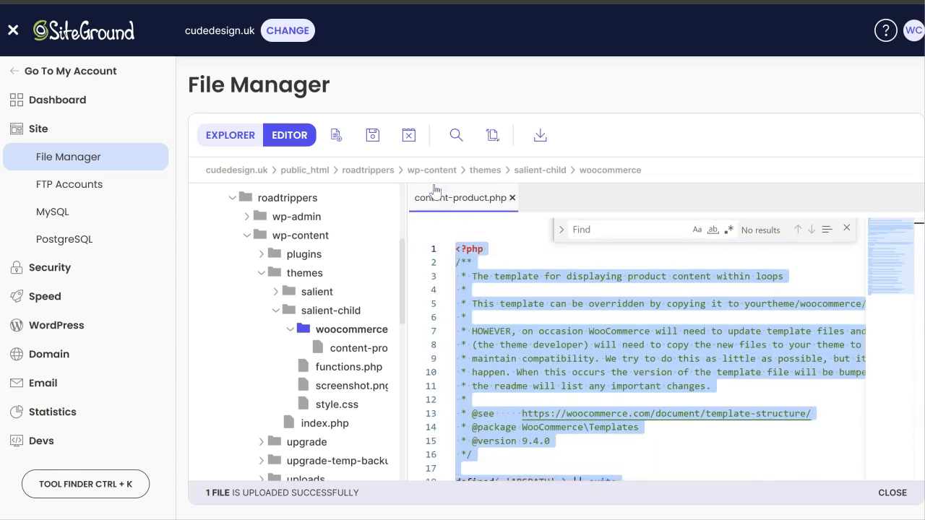
key("ctrl+Tab")
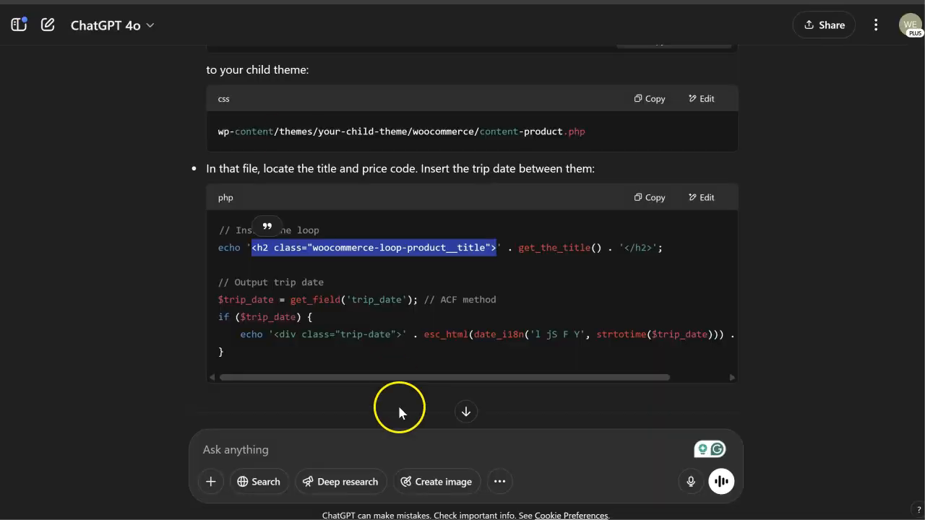
left_click(368, 445)
type("Where should I put the code? Rewrite the file accordingly:")
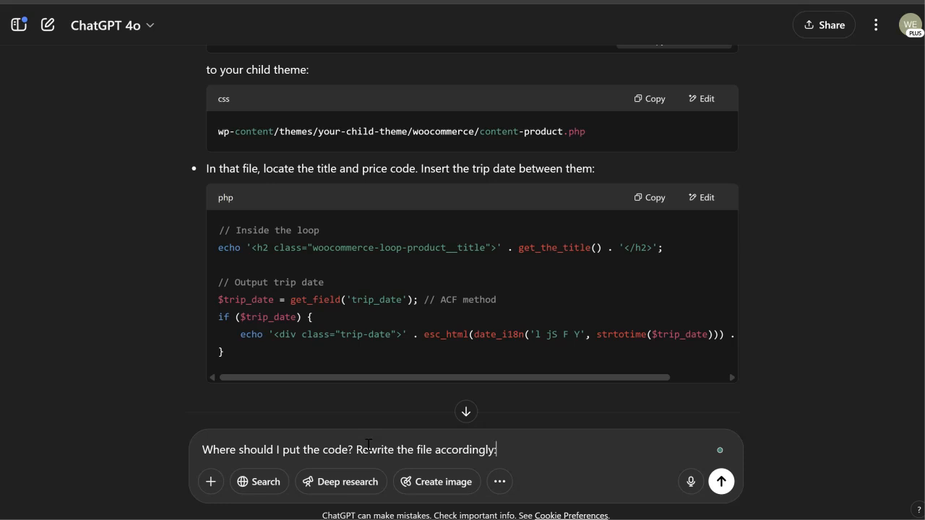
key("shift+Return")
key("ctrl+v")
key("Return")
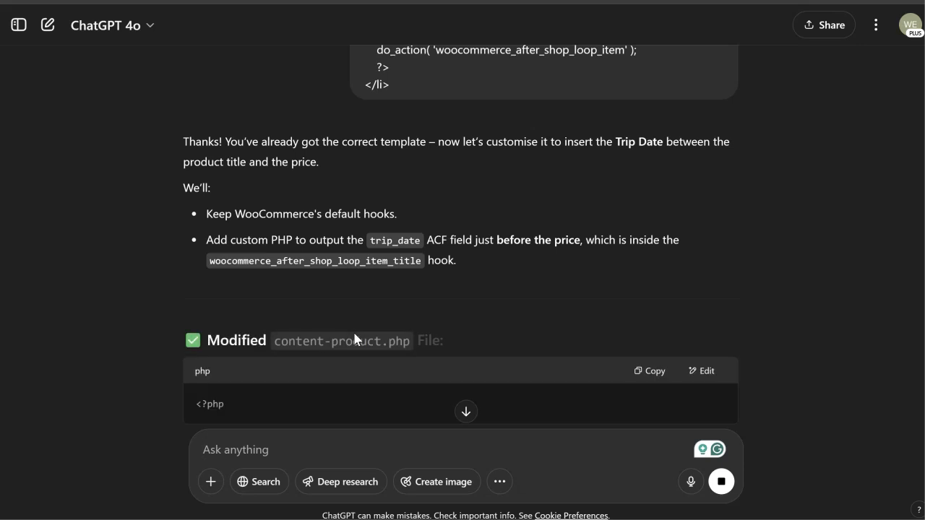
- Review ChatGPT's modified content-product.php code, including the trip date output between title and price and the optional CSS
scroll(375, 295, "down", 2)
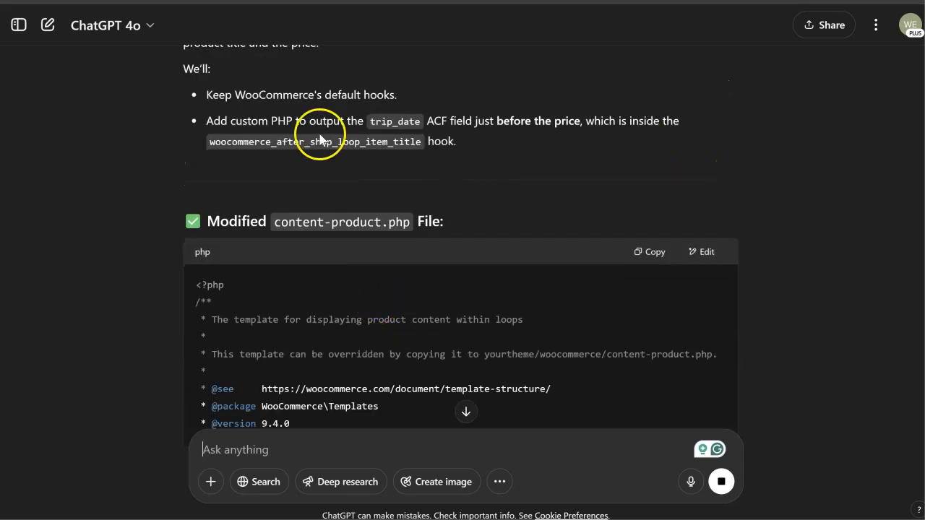
scroll(133, 195, "down", 3)
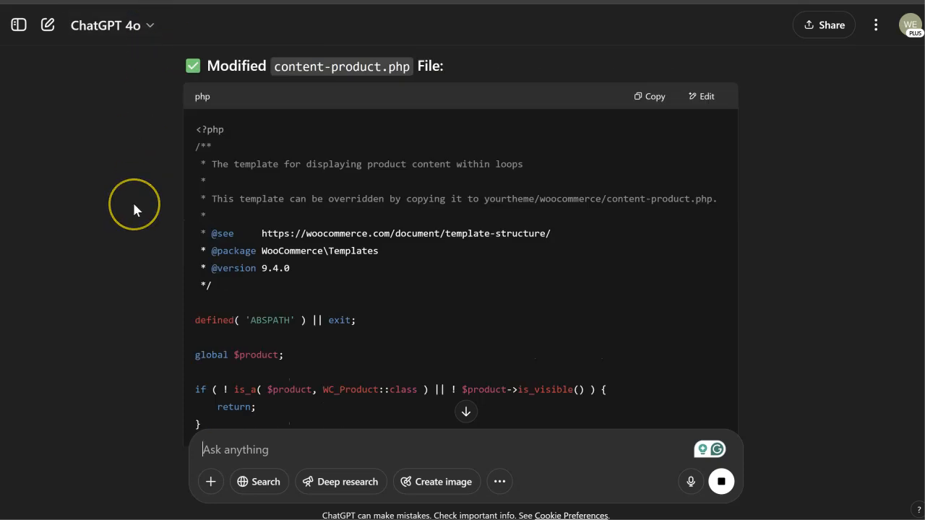
scroll(134, 209, "down", 5)
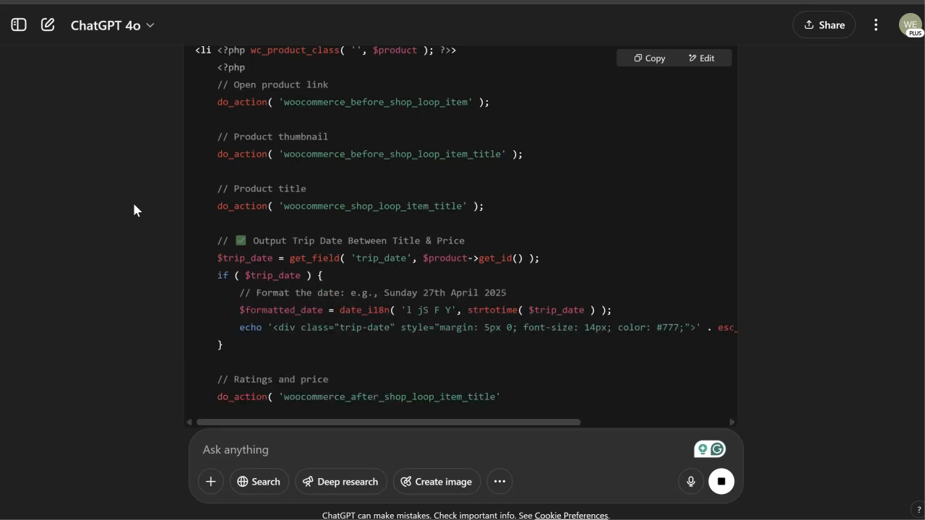
scroll(134, 210, "down", 2)
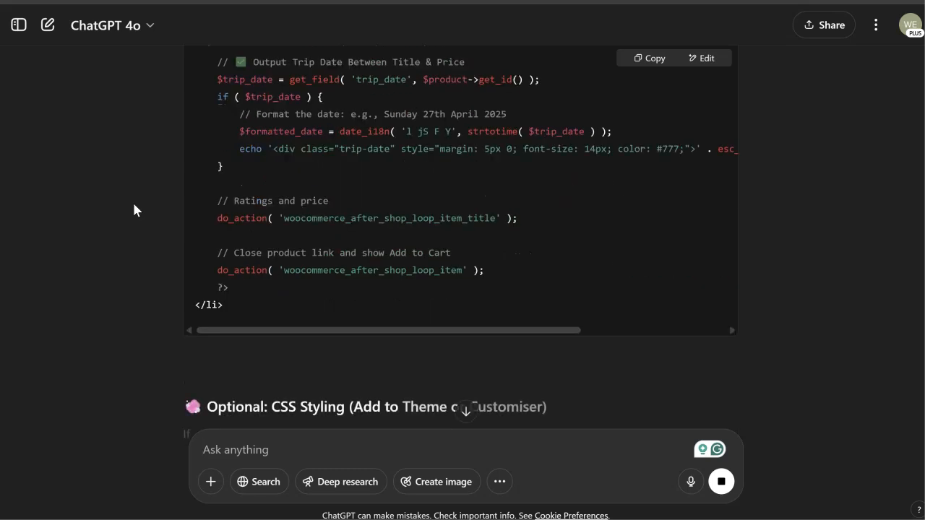
scroll(786, 319, "down", 2)
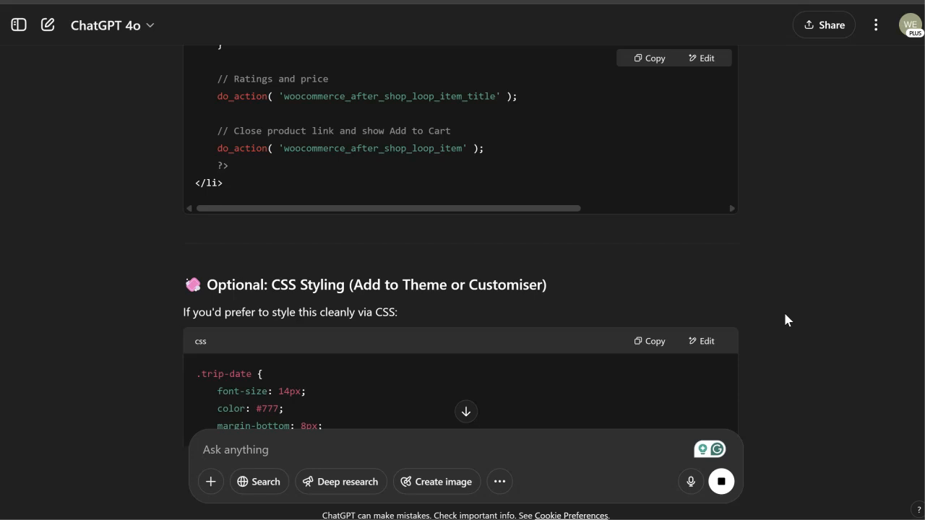
scroll(786, 320, "down", 1)
scroll(785, 320, "up", 5)
scroll(785, 316, "up", 4)
- Replace the code of the child theme's content-product.php with ChatGPT's modified version and save the file
left_click(654, 92)
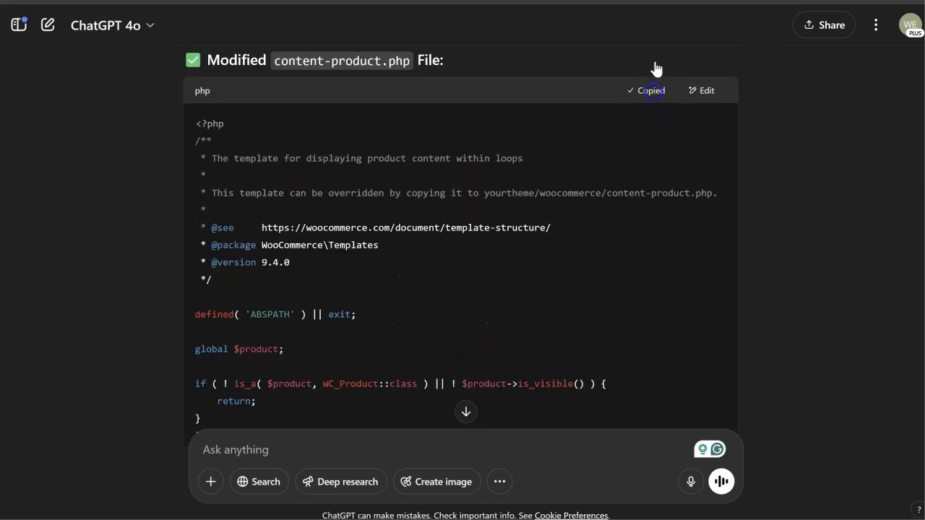
key("ctrl+Tab")
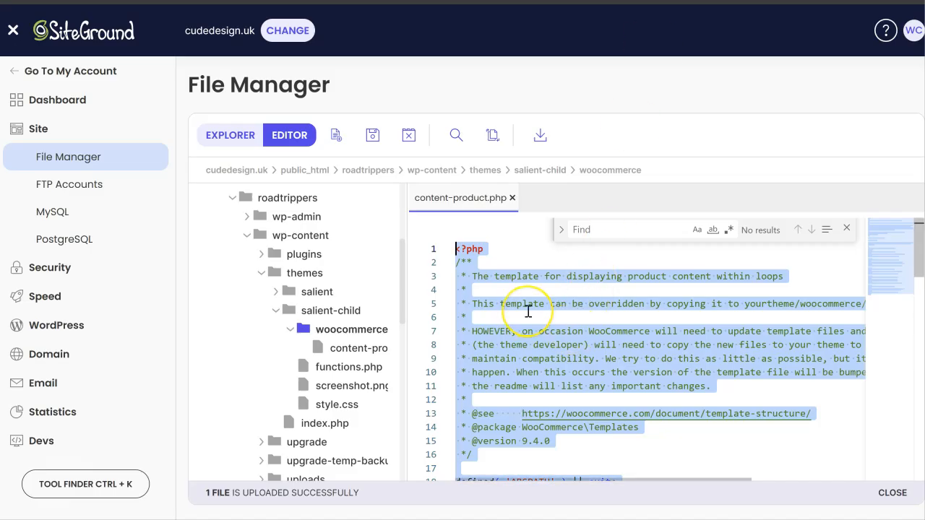
key("ctrl+v")
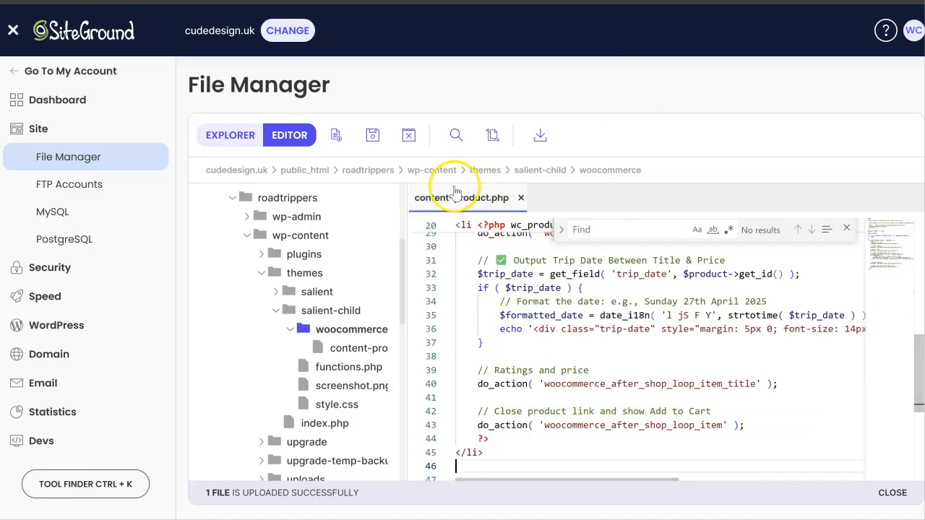
left_click(369, 141)
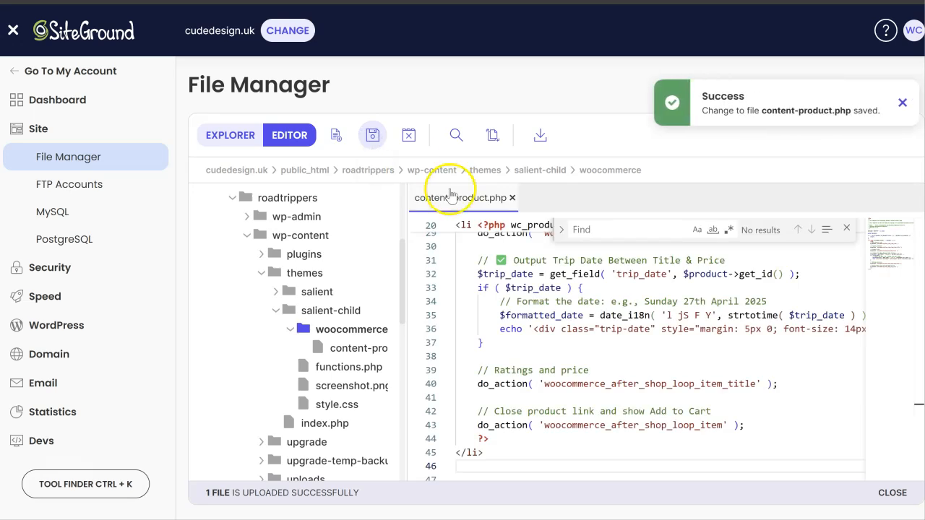
- Undo the paste in content-product.php, replace the entire original code with the modified version again, and save
scroll(556, 358, "down", 2)
scroll(556, 358, "down", 1)
scroll(556, 358, "up", 2)
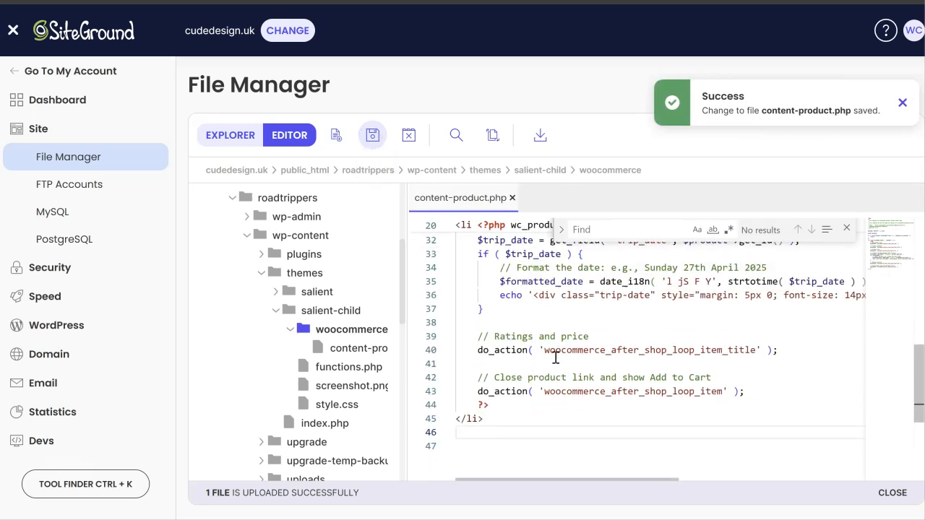
double_click(556, 358)
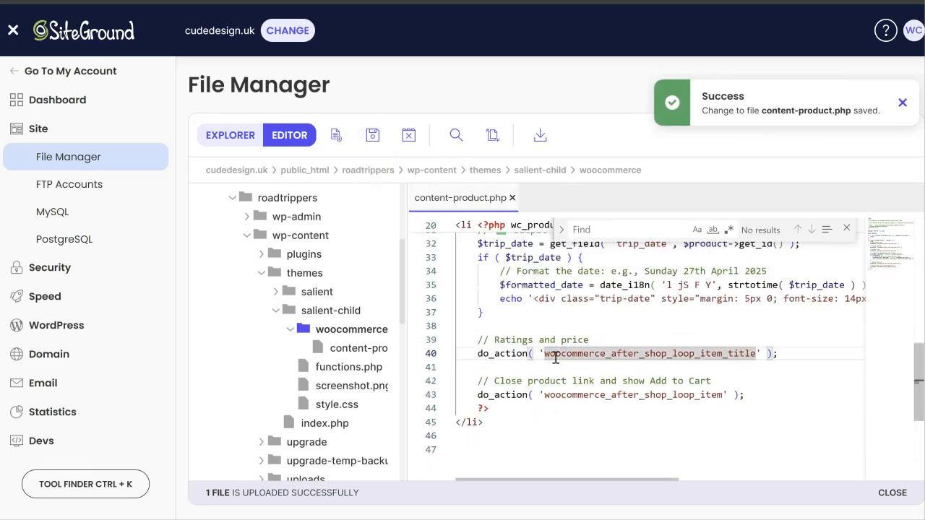
key("ctrl+a")
scroll(556, 358, "down", 15)
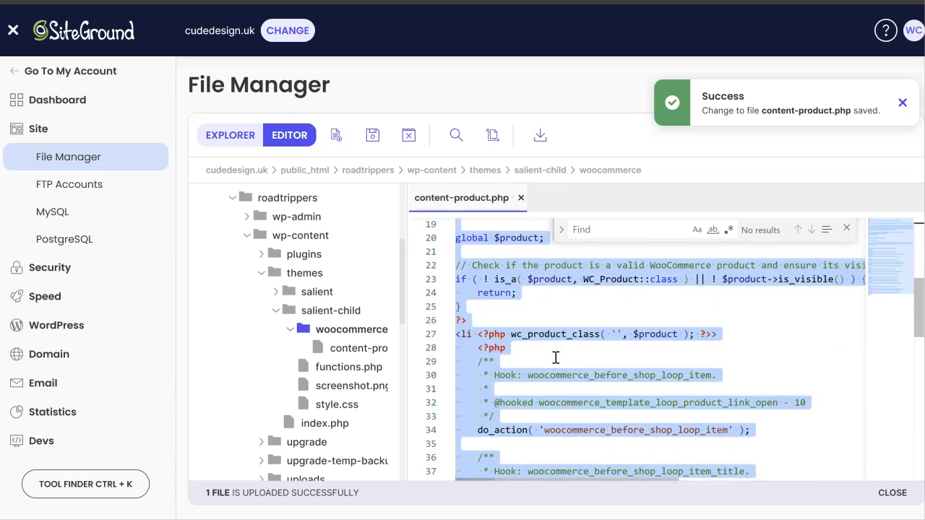
scroll(556, 358, "up", 1)
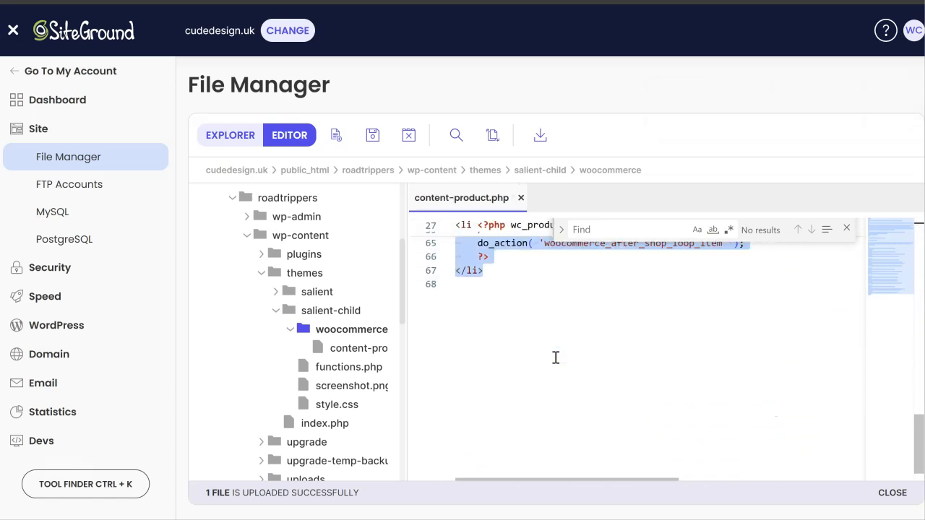
key("ctrl+v")
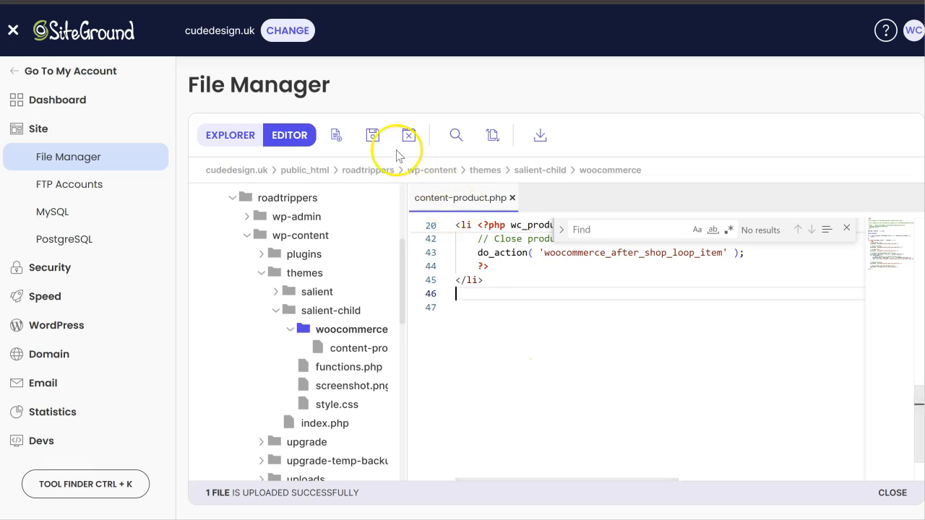
left_click(376, 135)
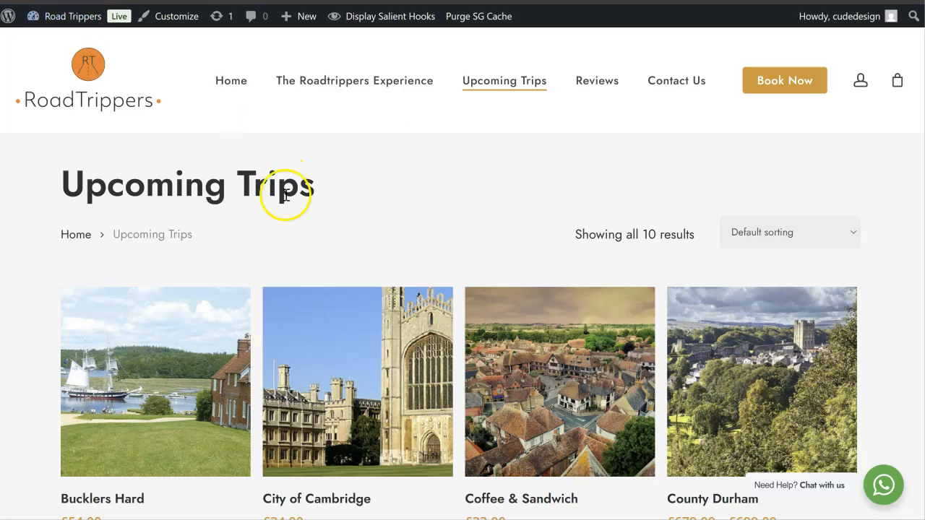
- Look through the Upcoming Trips shop page to check which products show a trip date under their title
scroll(287, 195, "down", 3)
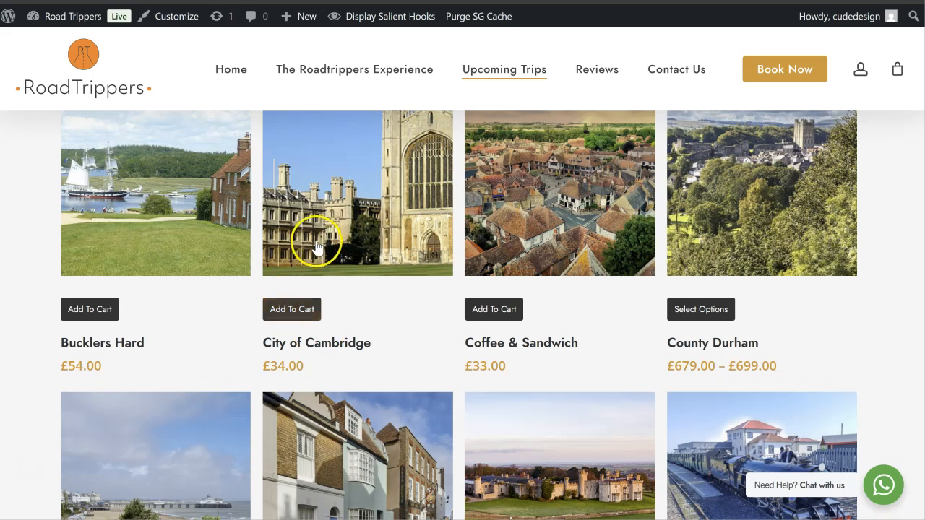
scroll(316, 247, "down", 4)
scroll(317, 249, "down", 3)
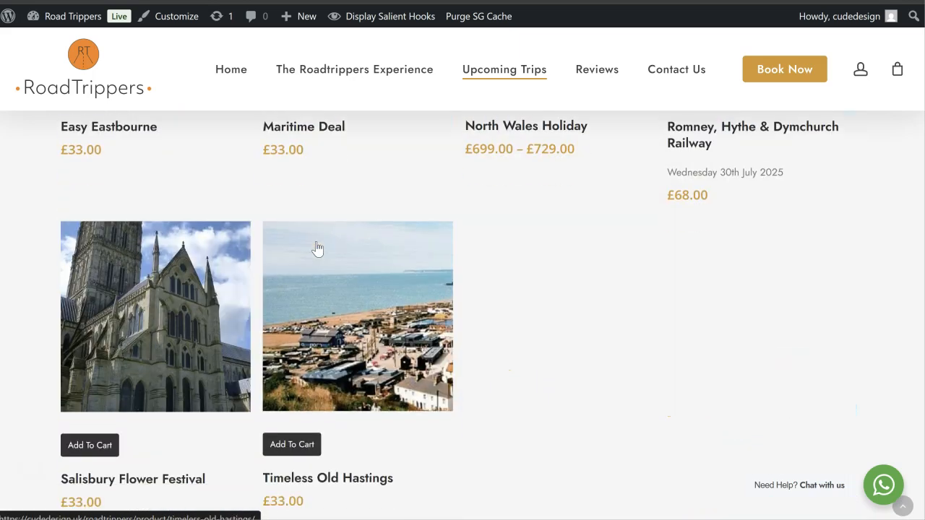
scroll(317, 249, "down", 2)
scroll(316, 246, "up", 4)
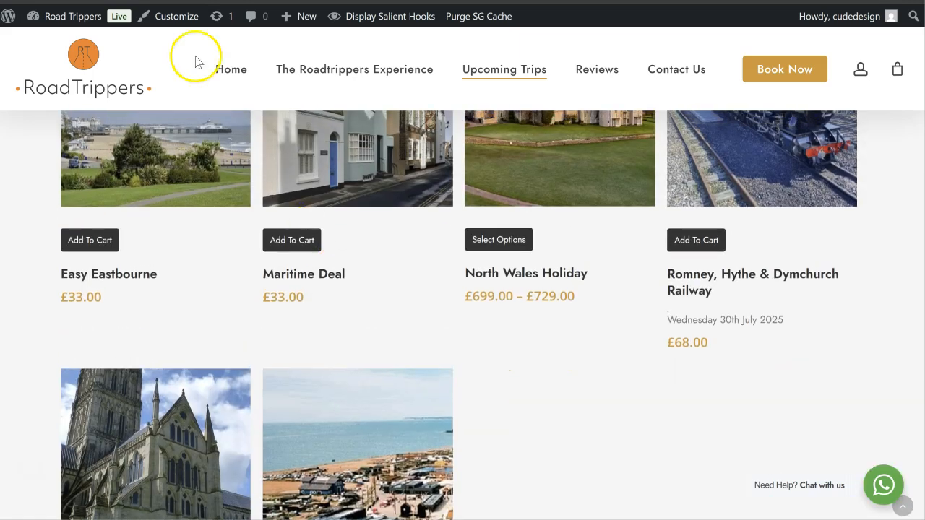
scroll(163, 131, "up", 3)
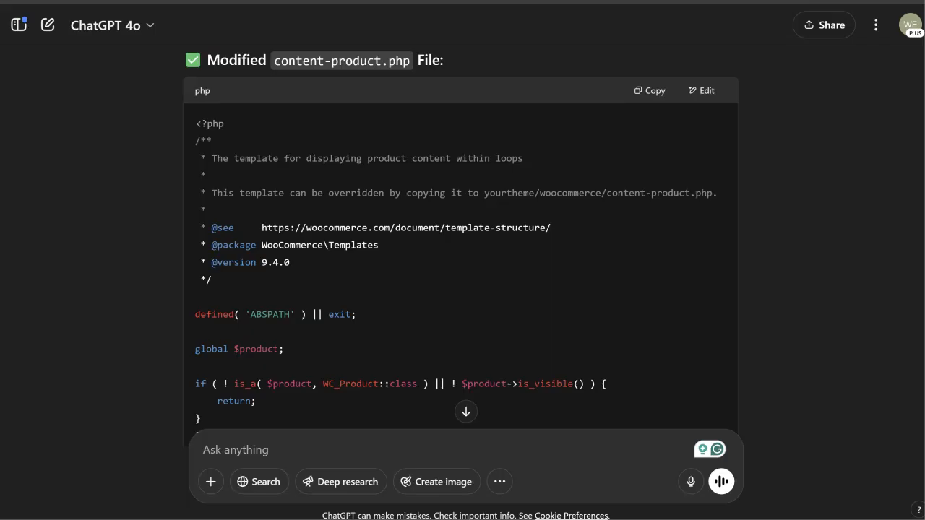
- Switch the ChatGPT model to o4-mini-high and send the message "That doesn't seem to have worked."
scroll(799, 269, "down", 15)
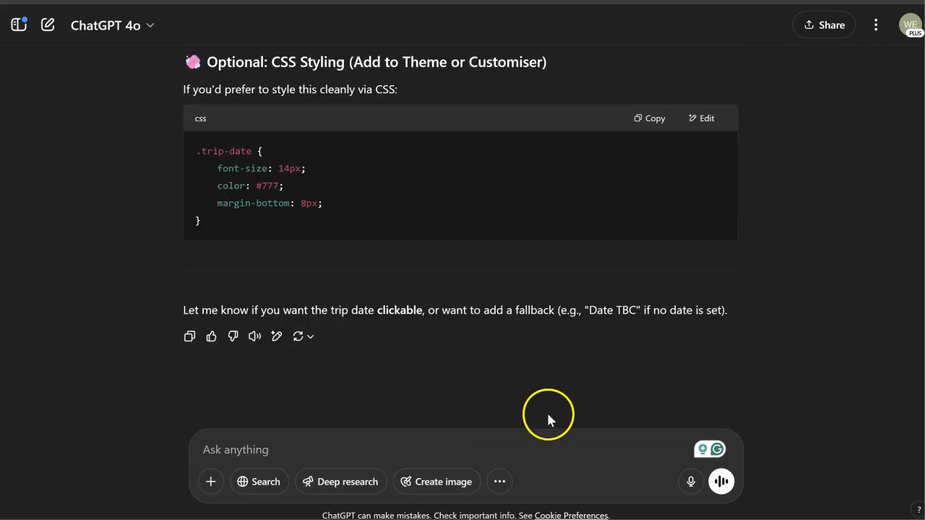
left_click(539, 441)
type("That doesn't seem to have worked.")
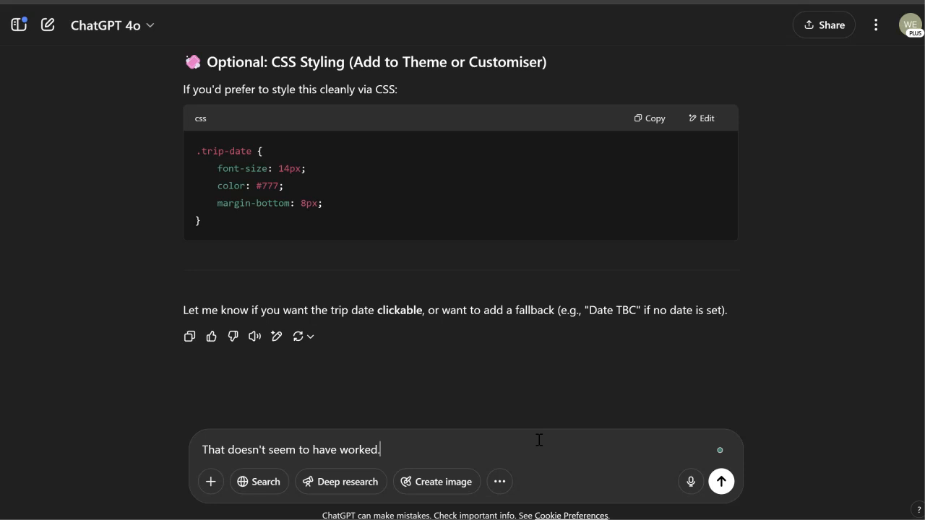
left_click(148, 34)
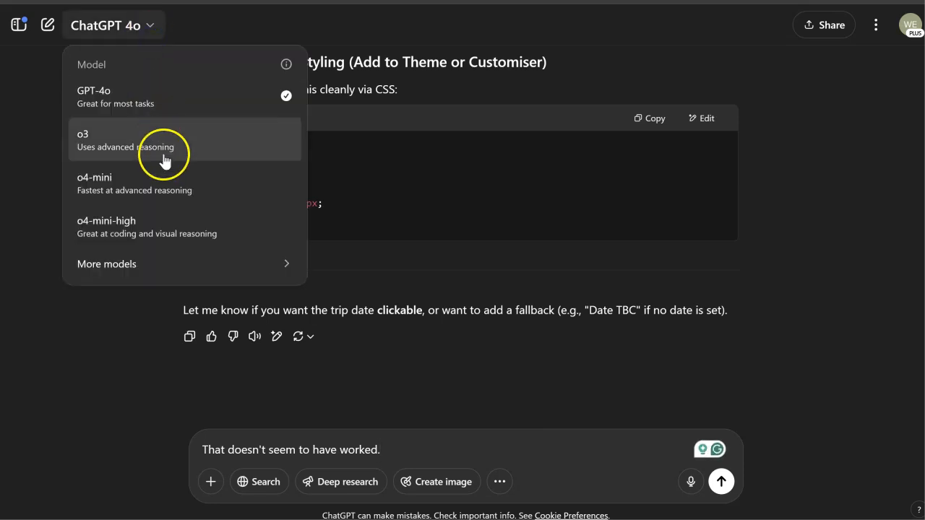
left_click(182, 233)
left_click(420, 445)
key("Return")
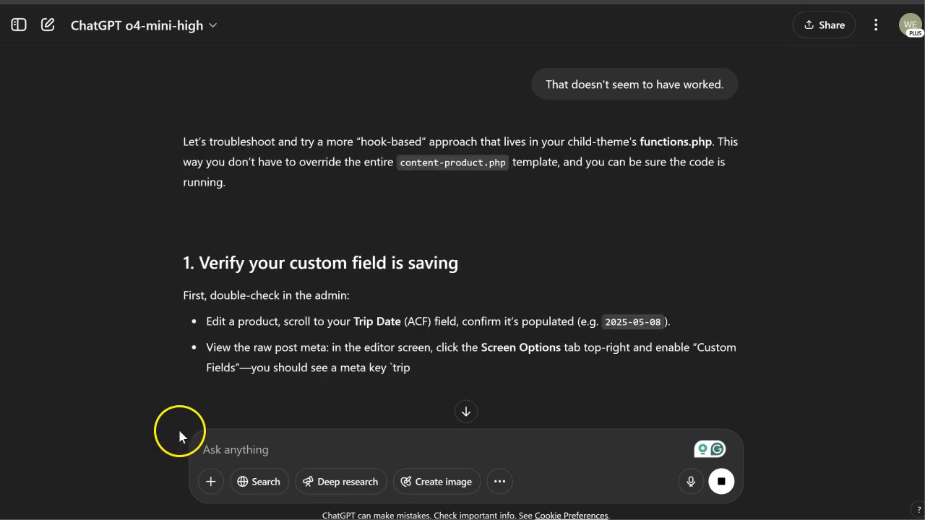
- Read the start of ChatGPT's troubleshooting reply and inspect the date under Romney, Hythe & Dymchurch Railway on the shop page
scroll(263, 312, "down", 1)
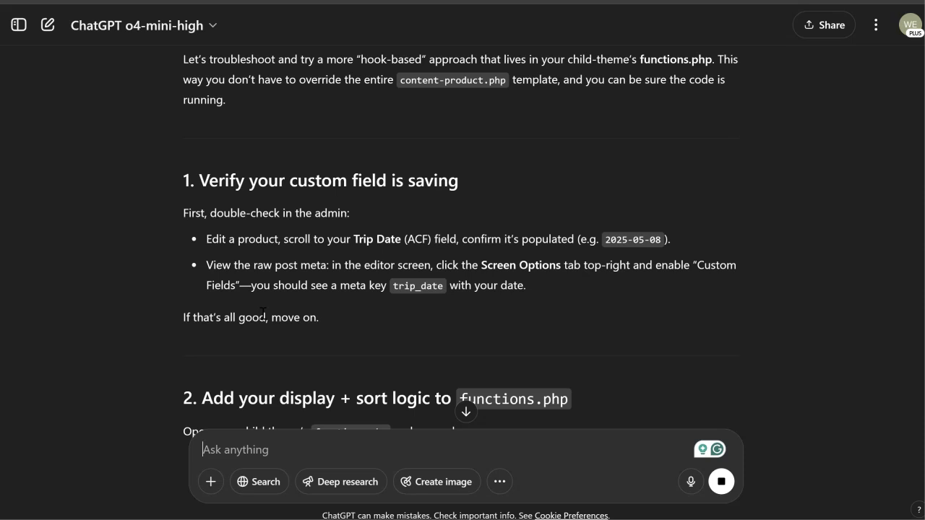
key("ctrl+Tab")
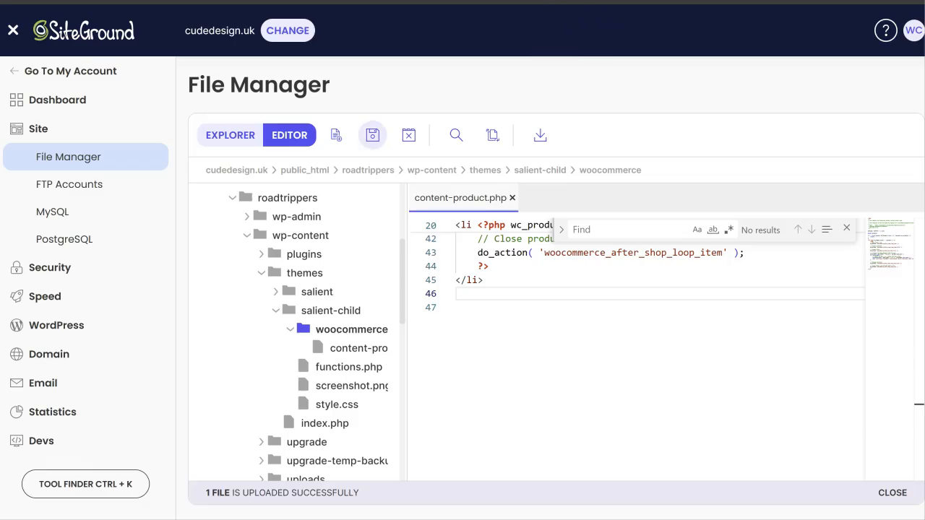
key("ctrl+Tab")
key("ctrl+Tab")
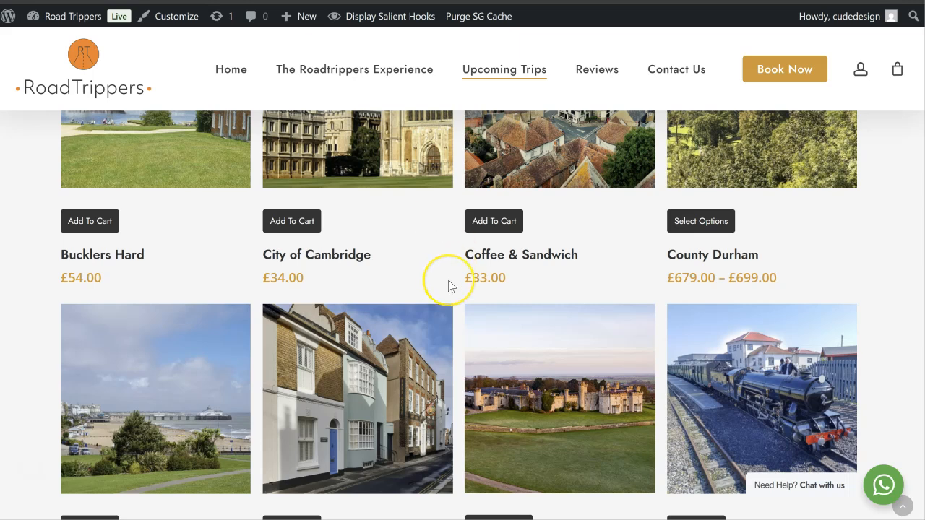
scroll(448, 280, "down", 9)
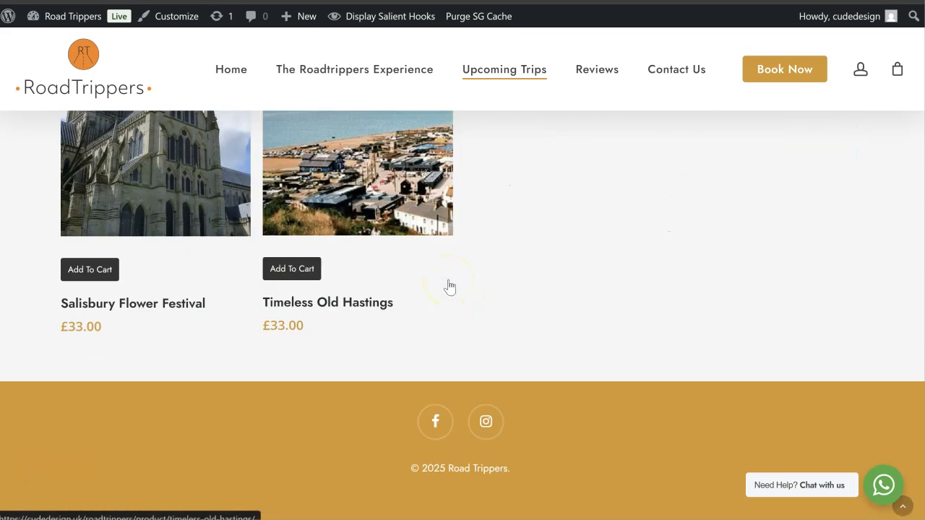
scroll(448, 287, "up", 3)
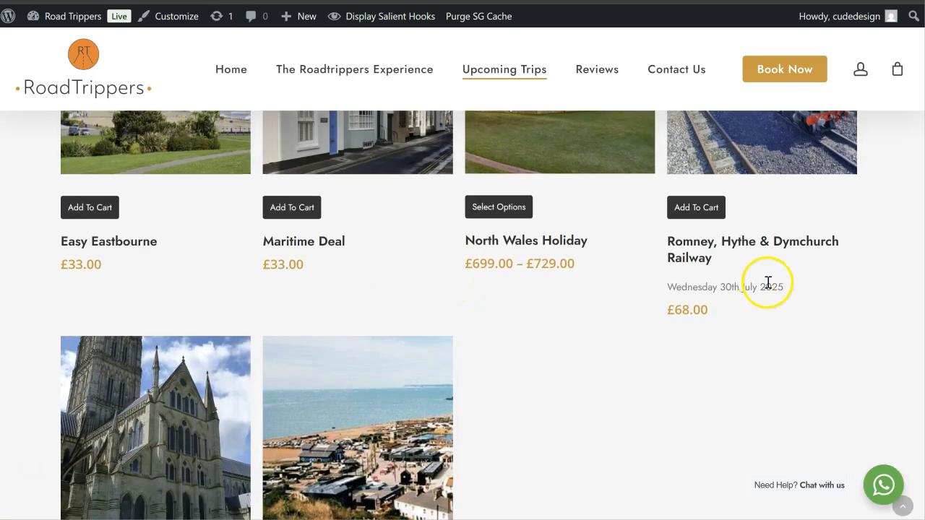
left_click_drag(786, 287, 665, 288)
left_click(649, 340)
scroll(649, 343, "up", 3)
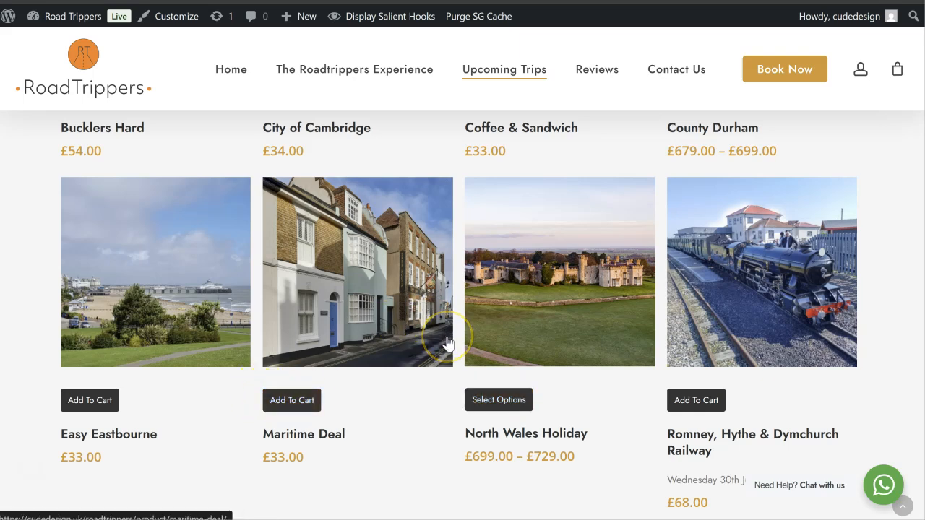
- View the North Wales Holiday product page, then return to the Upcoming Trips list
left_click(503, 403)
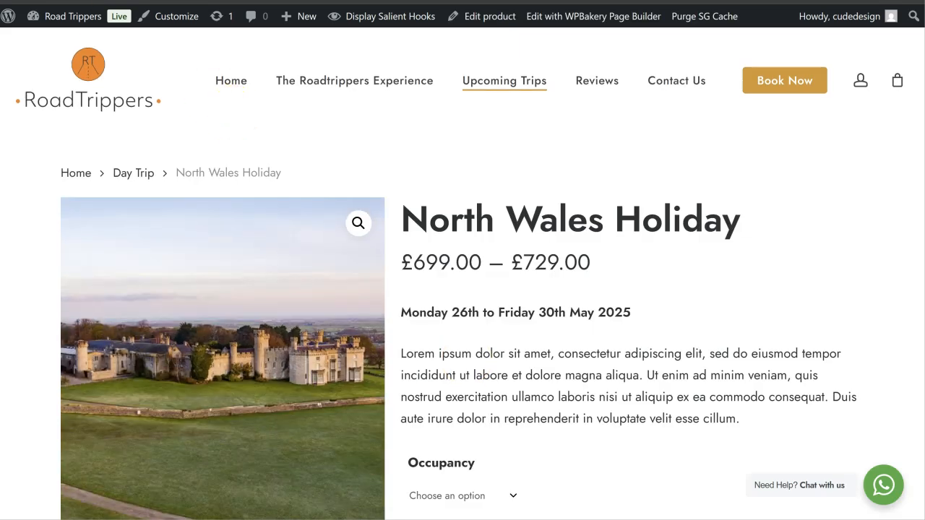
key("alt+Left")
scroll(551, 333, "down", 5)
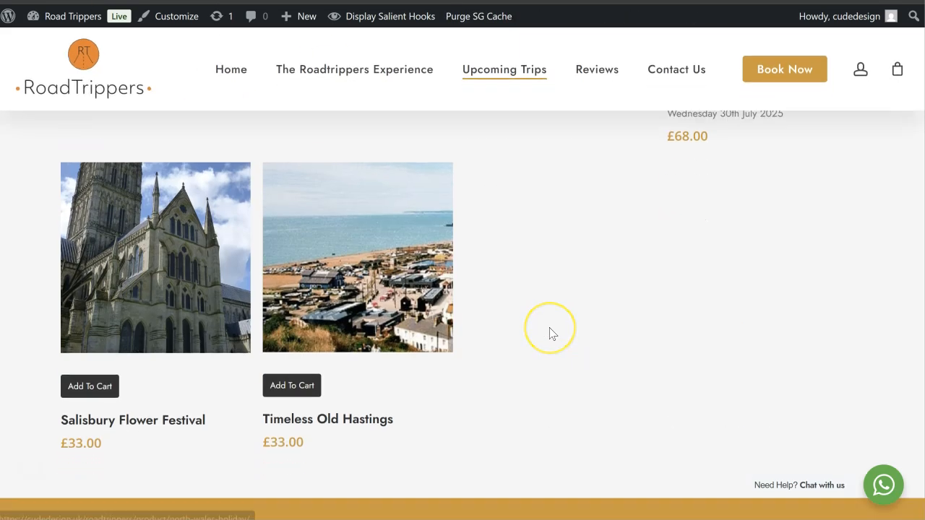
scroll(551, 334, "up", 2)
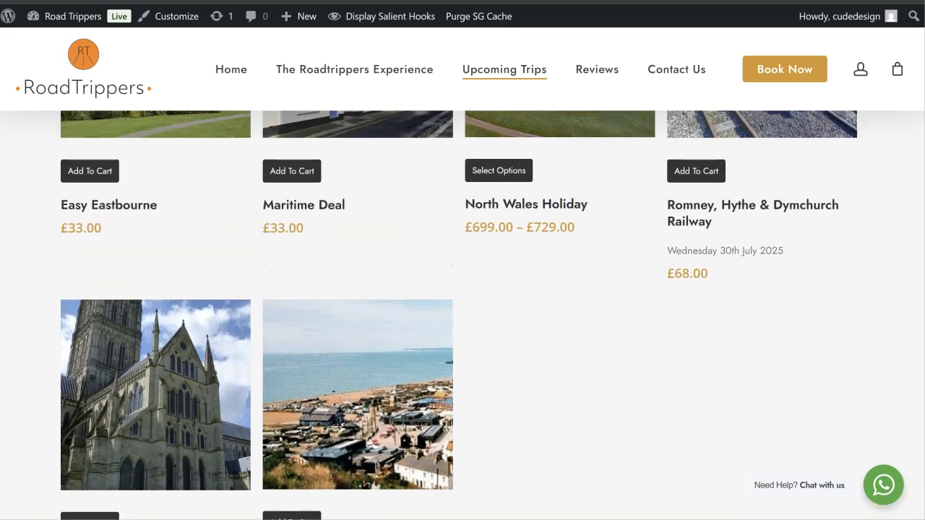
- Read the end of ChatGPT's hook-based reply and check the trip date display on the Upcoming Trips page
key("alt+Tab")
scroll(373, 309, "down", 15)
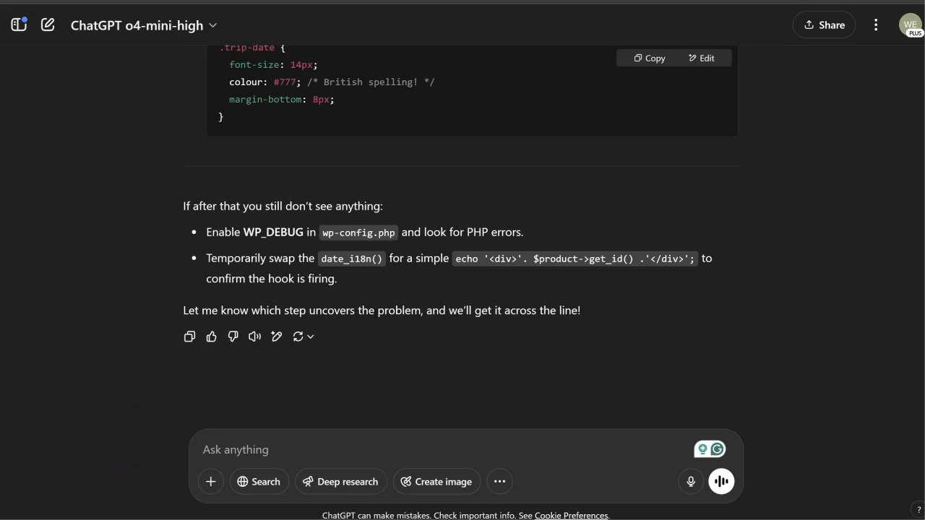
key("alt+Tab")
scroll(426, 284, "down", 2)
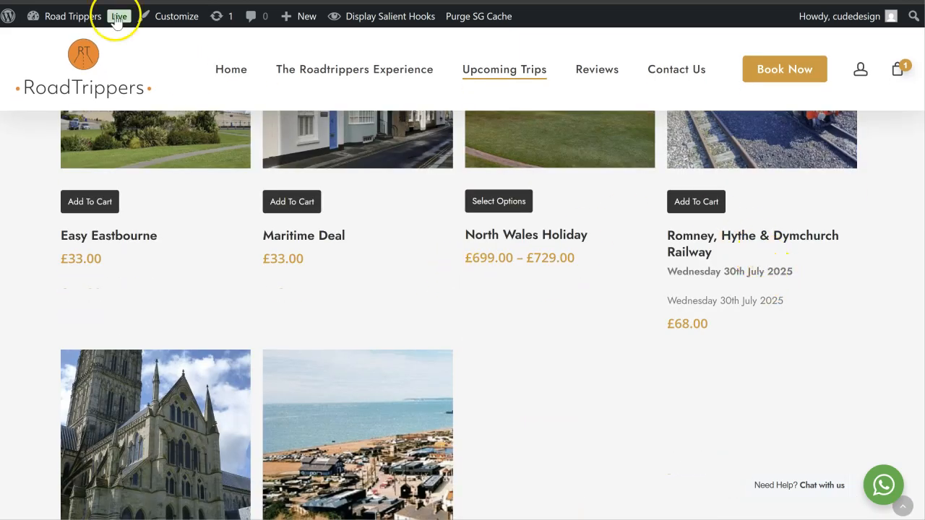
left_click(61, 0)
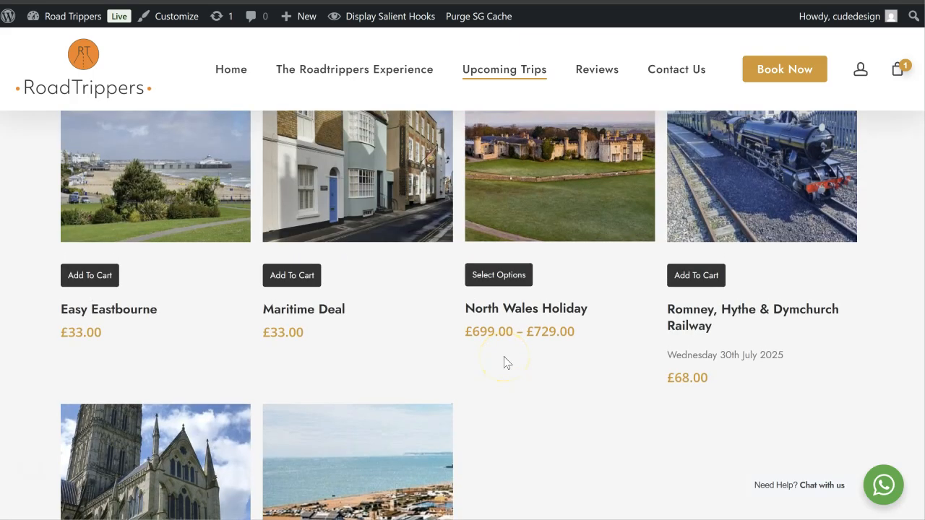
- Examine the order in which the products are listed on the Upcoming Trips page
scroll(504, 363, "up", 6)
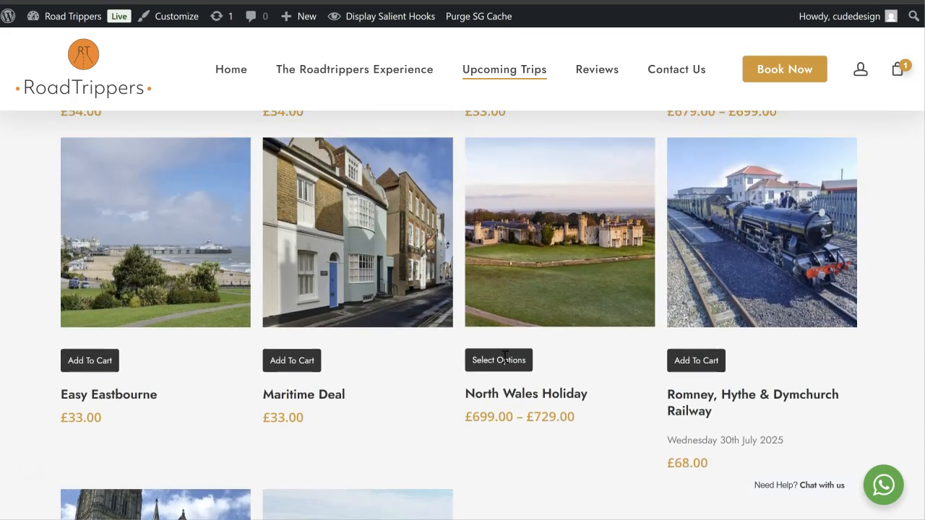
scroll(504, 363, "up", 2)
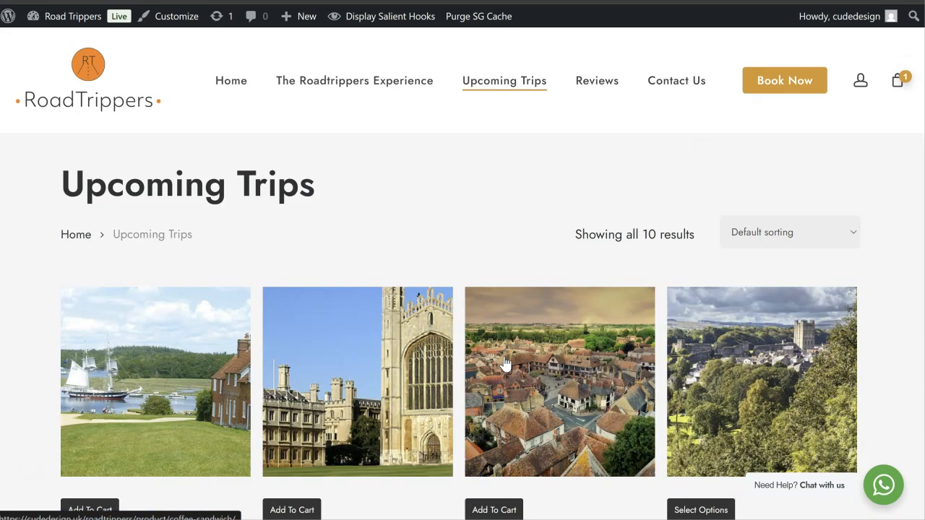
scroll(503, 358, "down", 8)
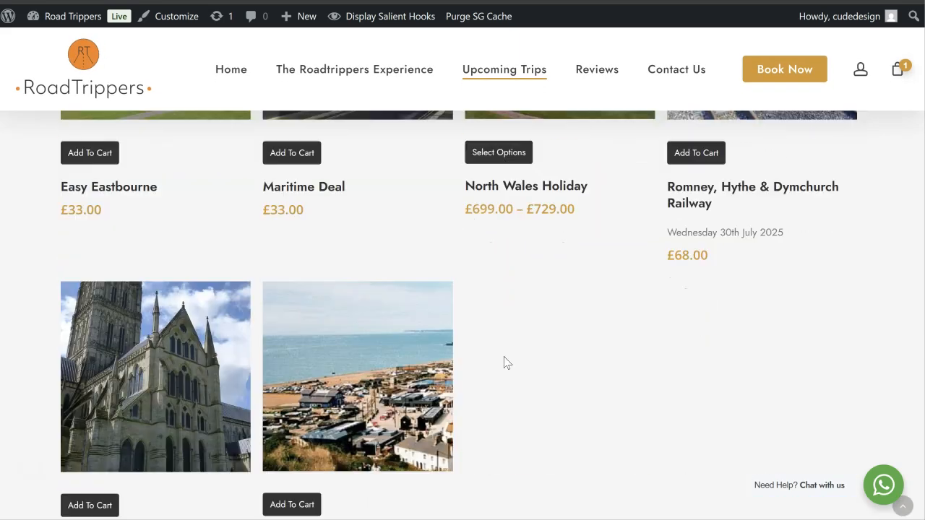
scroll(504, 358, "up", 5)
scroll(504, 357, "up", 3)
- Review ChatGPT's functions.php snippet for sorting WooCommerce products by the ACF trip_date field
left_click(343, 191)
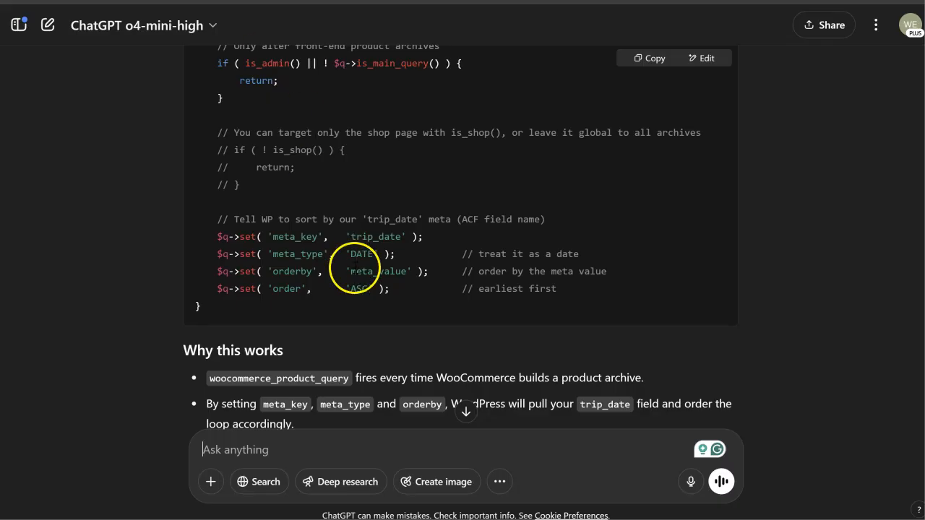
scroll(470, 215, "up", 3)
scroll(474, 219, "up", 2)
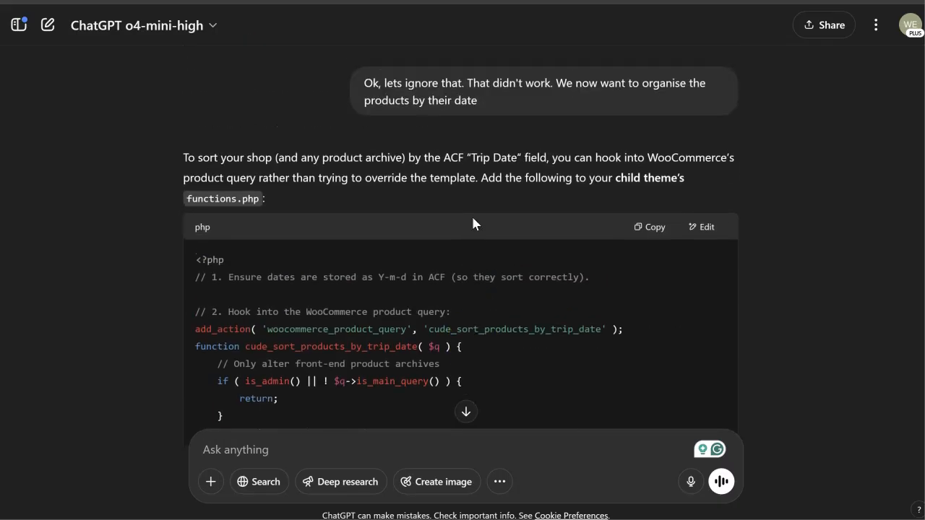
scroll(474, 223, "down", 4)
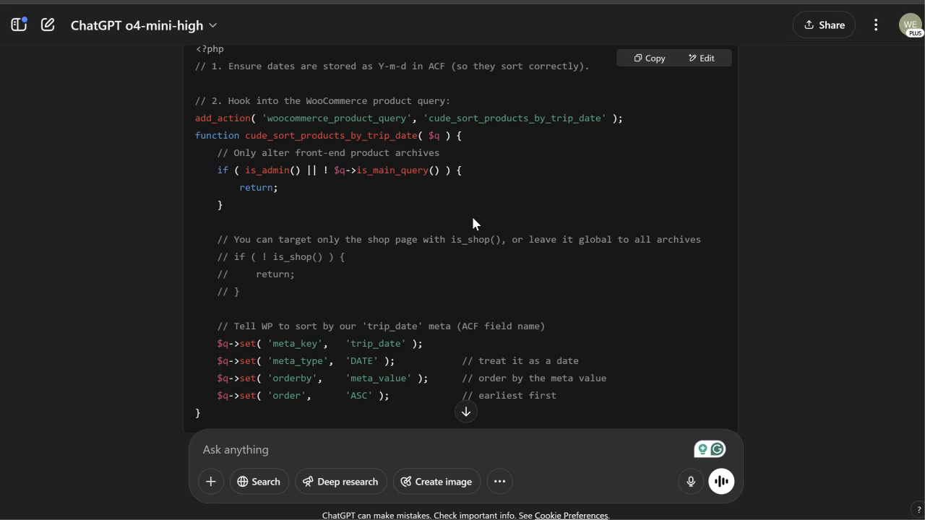
scroll(473, 222, "up", 1)
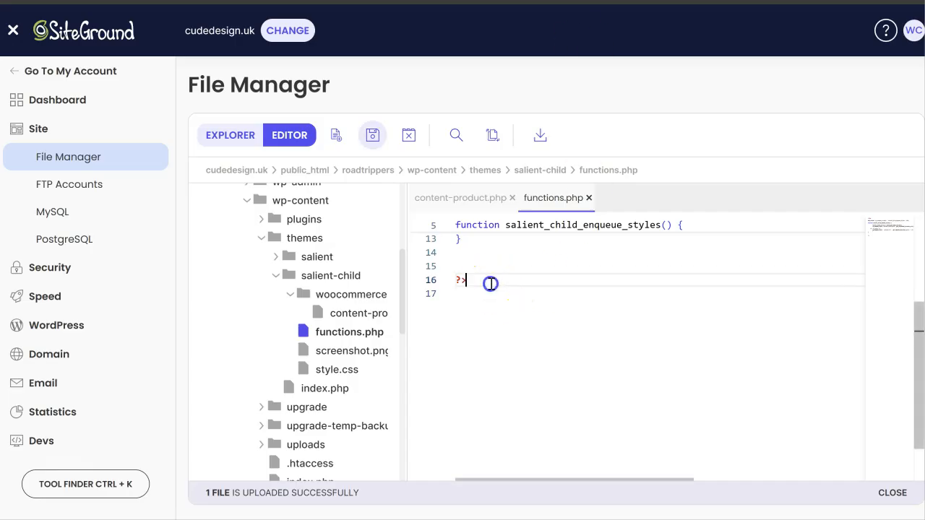
- Send ChatGPT the child theme's functions.php code with "This is our current functions.php in our child theme. Please write with the new code:"
key("ctrl+z")
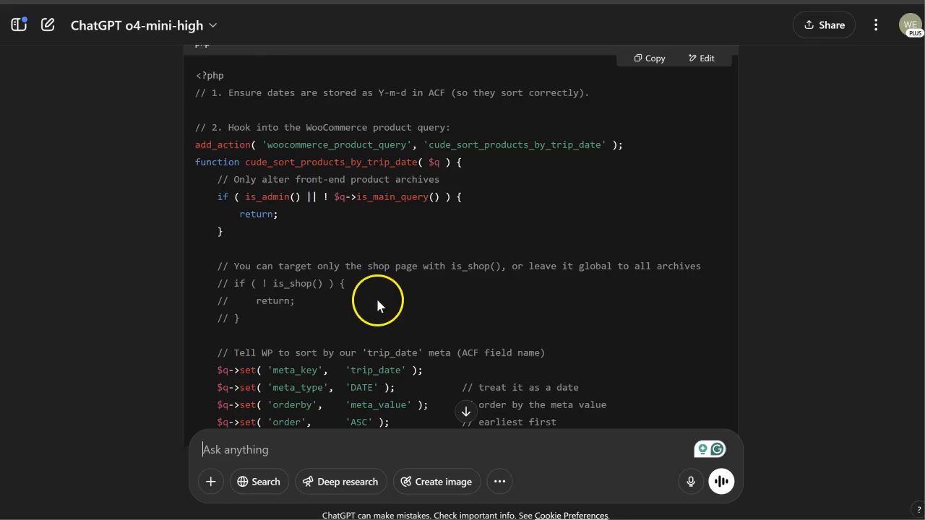
scroll(378, 303, "down", 5)
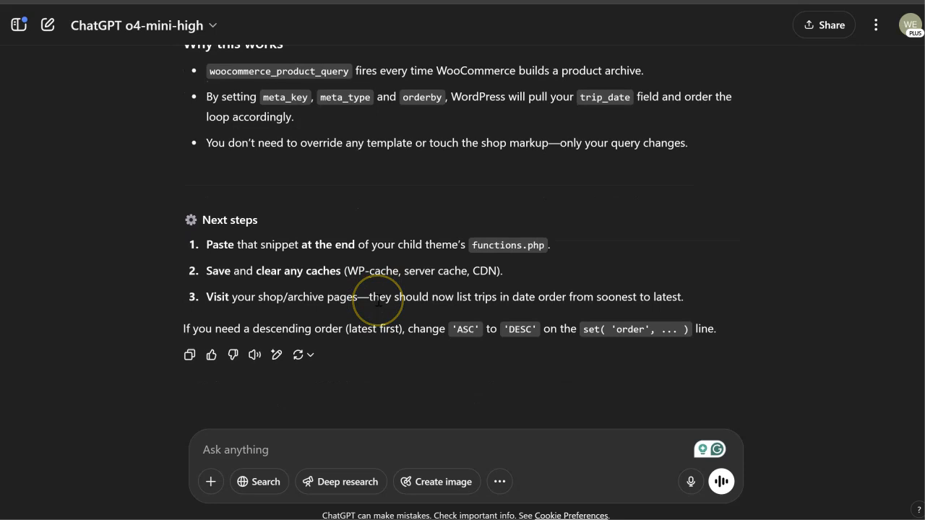
left_click(313, 448)
type("T")
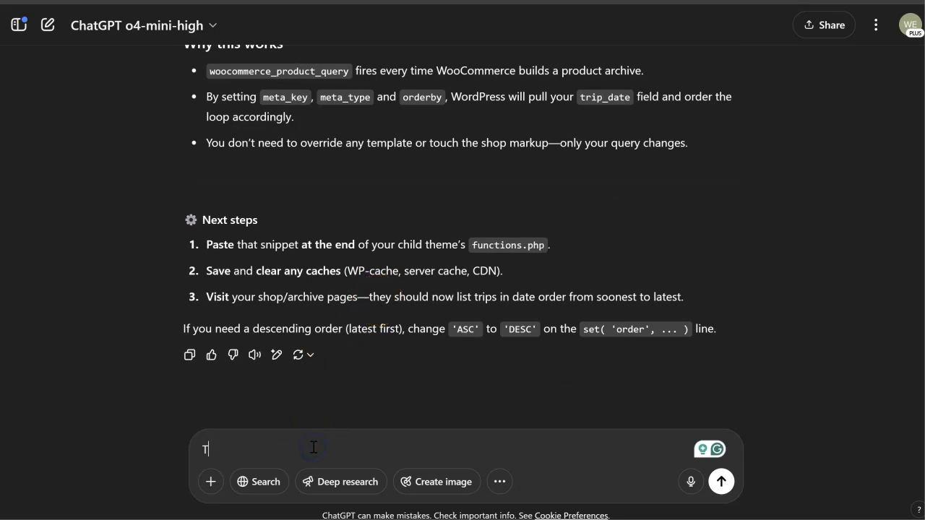
type("his is our current functions.php in our child theme. Please write with the new code:")
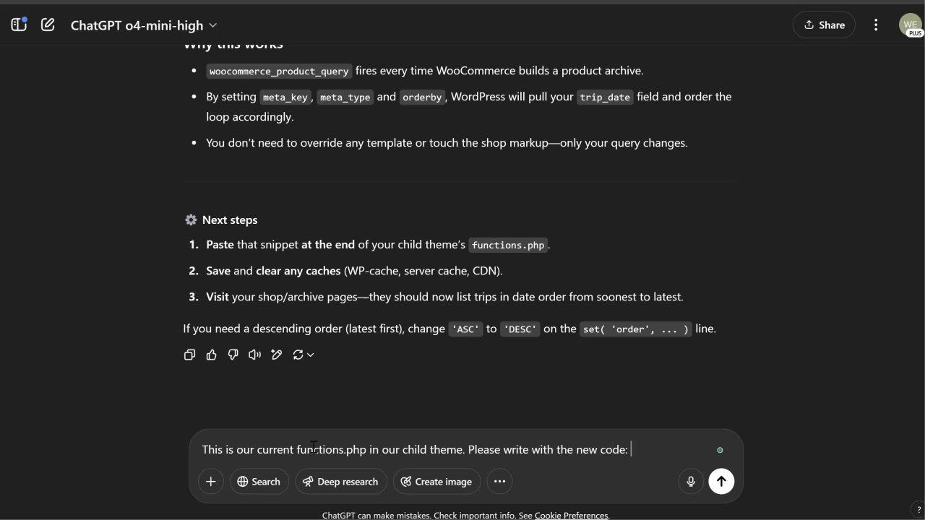
key("shift+Return")
key("ctrl+v")
key("Return")
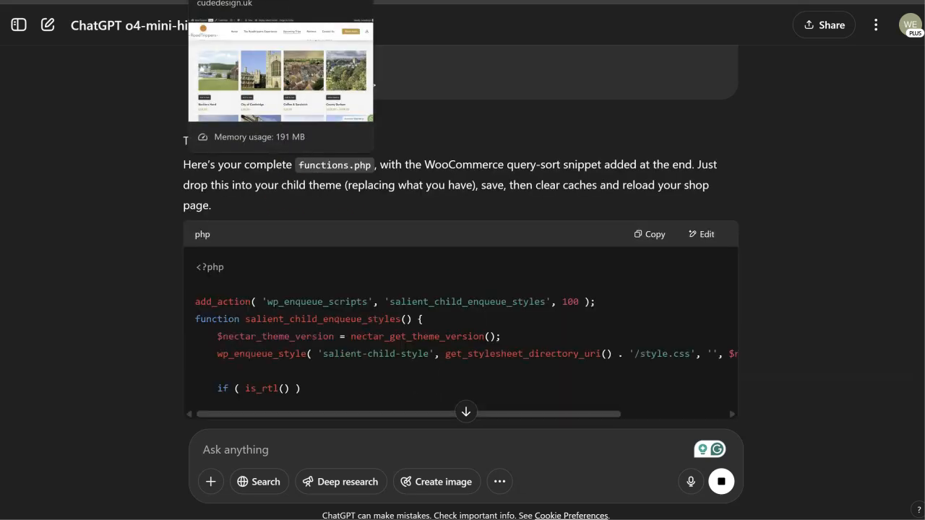
- Review ChatGPT's complete functions.php with the trip_date sorting function and copy its code
scroll(779, 235, "down", 3)
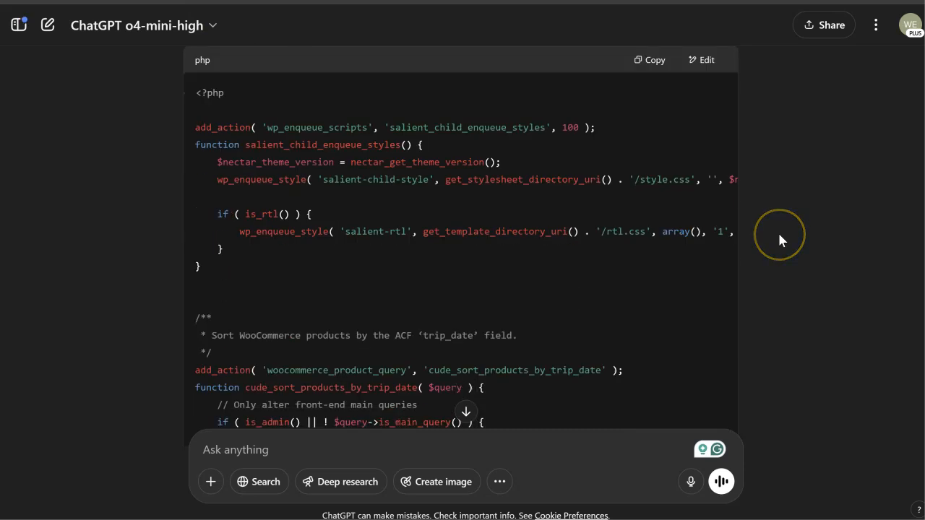
scroll(628, 257, "down", 4)
scroll(628, 257, "down", 2)
scroll(628, 259, "up", 4)
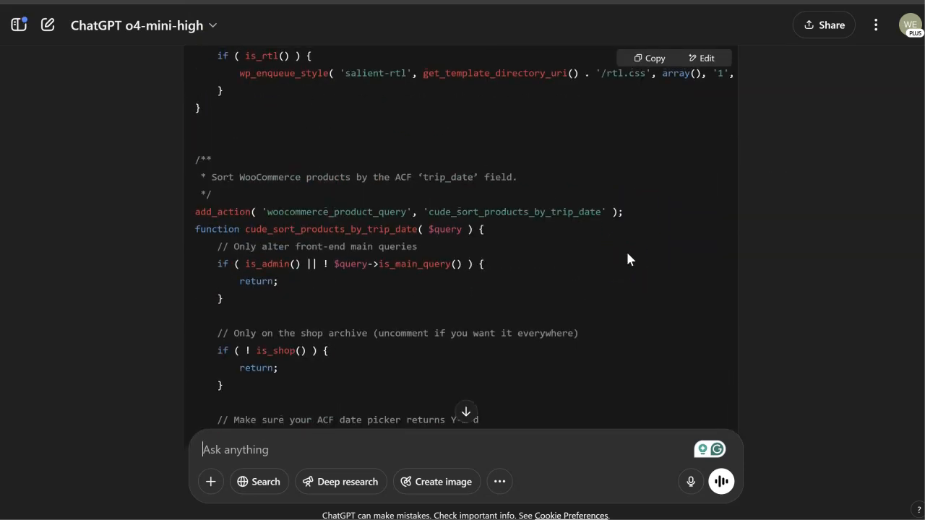
left_click(649, 59)
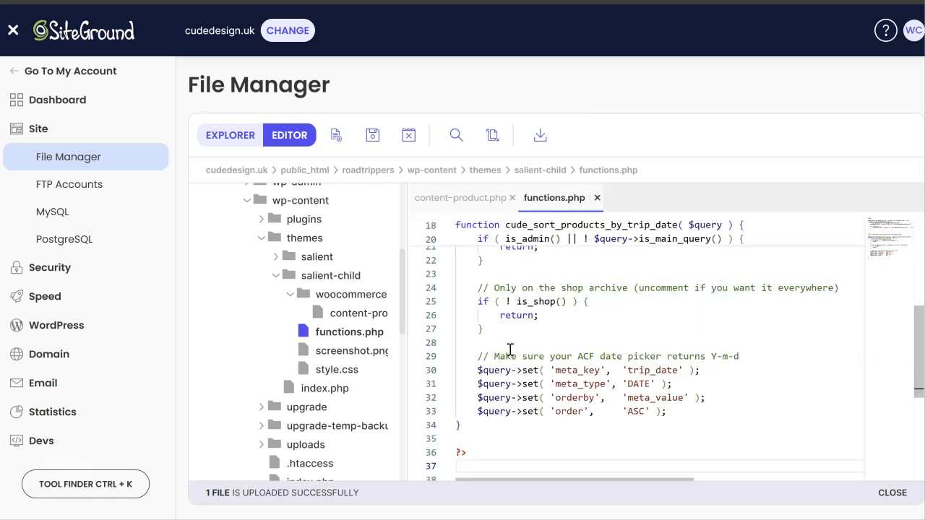
- Save the child theme's functions.php and reload the Upcoming Trips page to check which products are listed
left_click(372, 138)
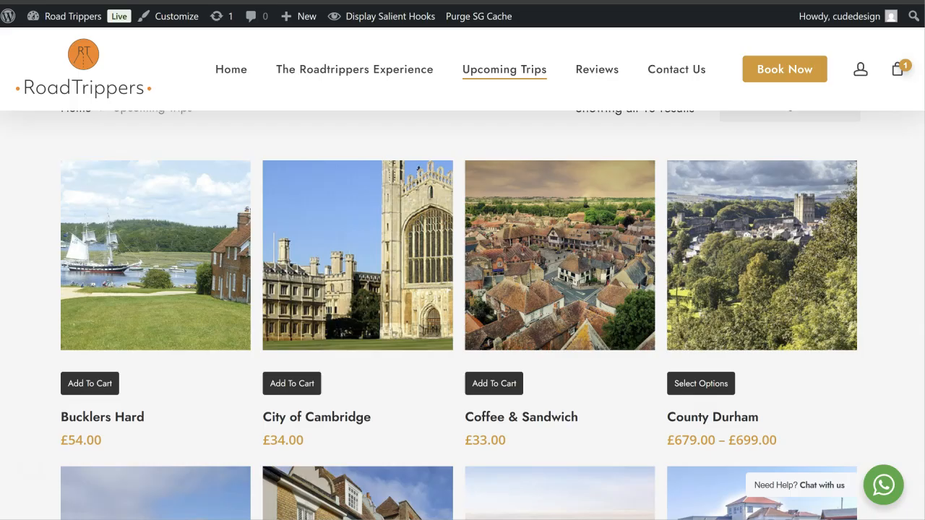
key("F5")
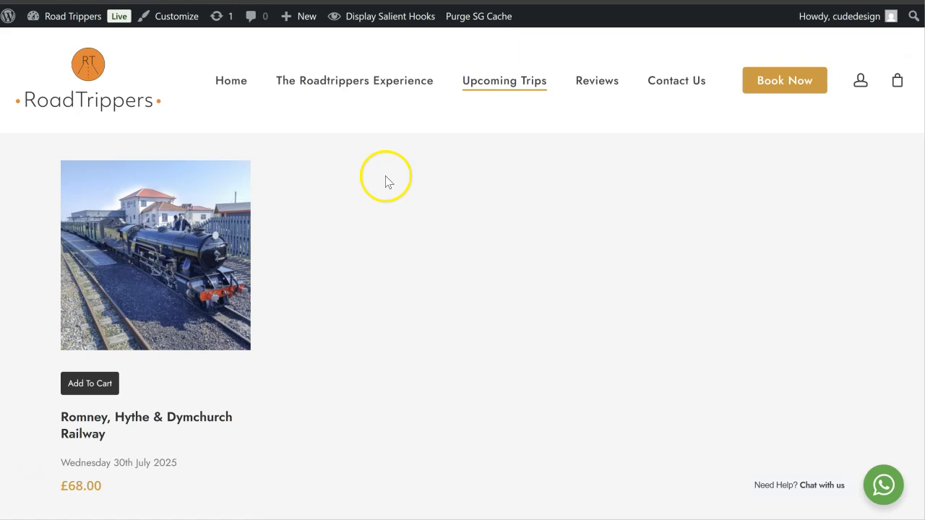
scroll(375, 261, "down", 3)
scroll(375, 275, "up", 3)
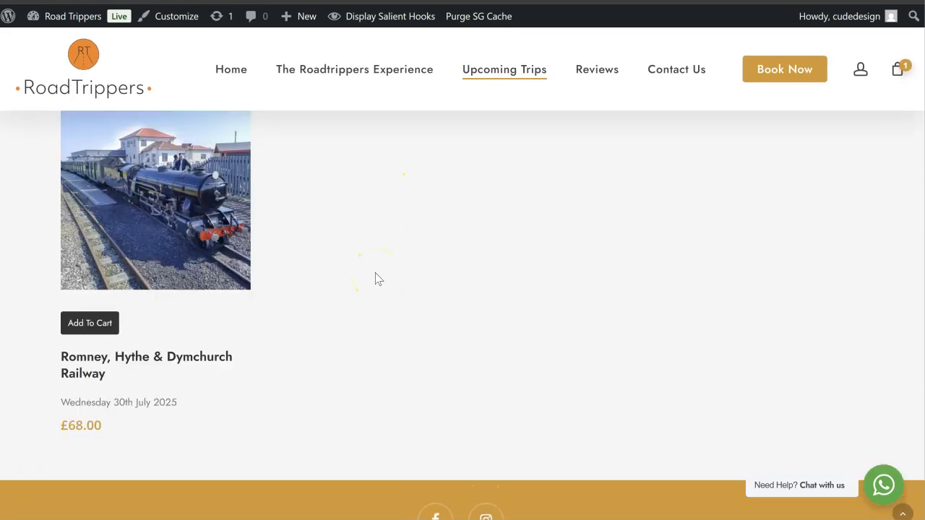
scroll(375, 279, "up", 1)
scroll(375, 279, "down", 3)
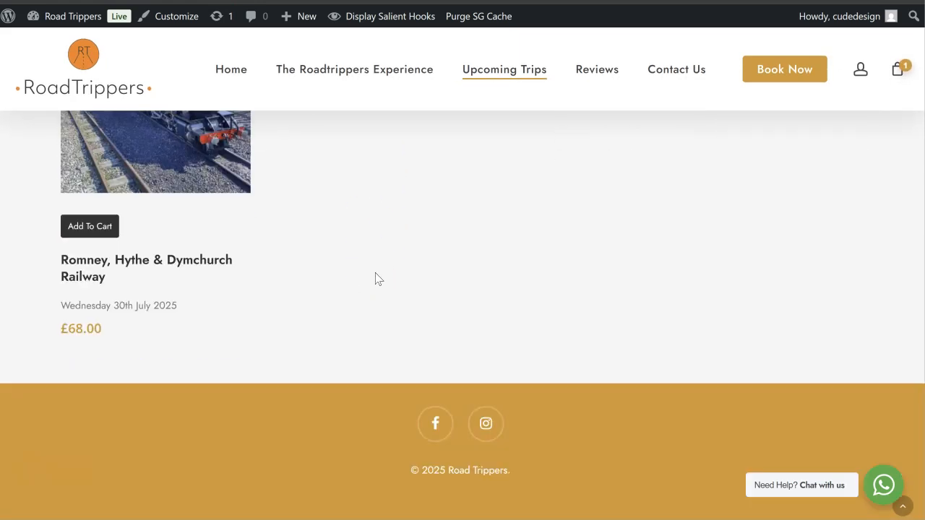
scroll(375, 279, "up", 2)
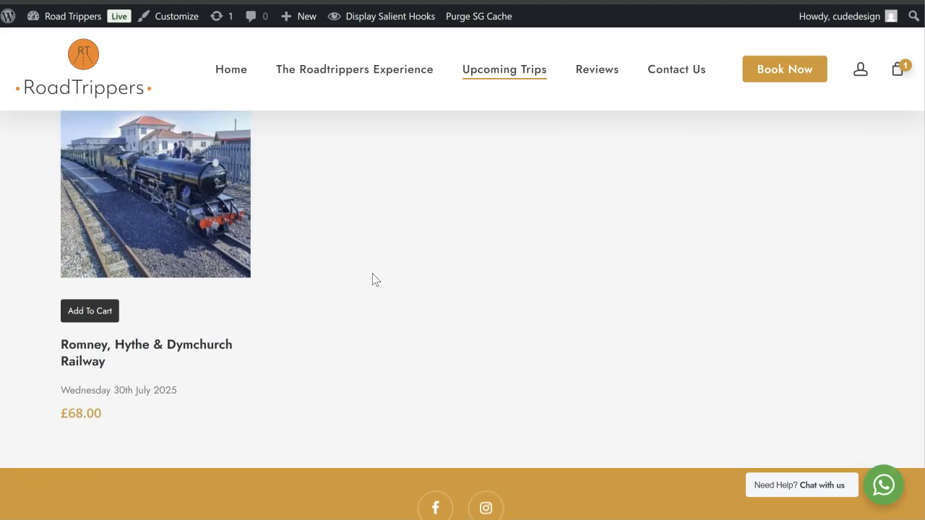
- Open the Road Trippers WordPress dashboard in a new tab and go to the list of all products
mouse_move(78, 22)
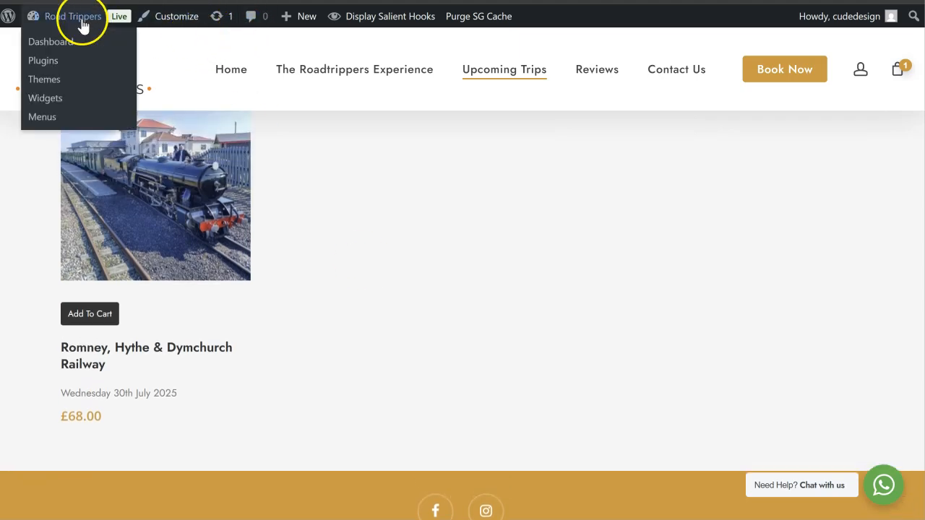
right_click(83, 44)
left_click(113, 60)
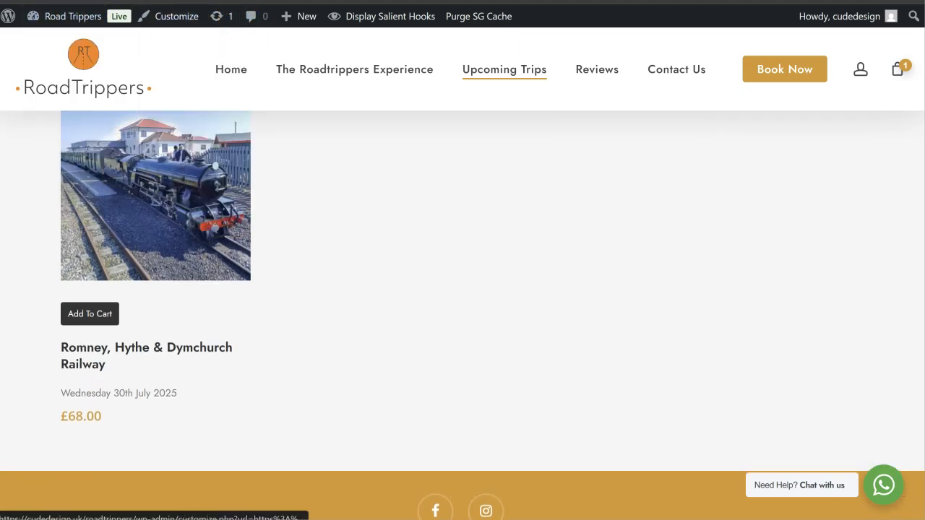
left_click(184, 2)
scroll(87, 248, "down", 1)
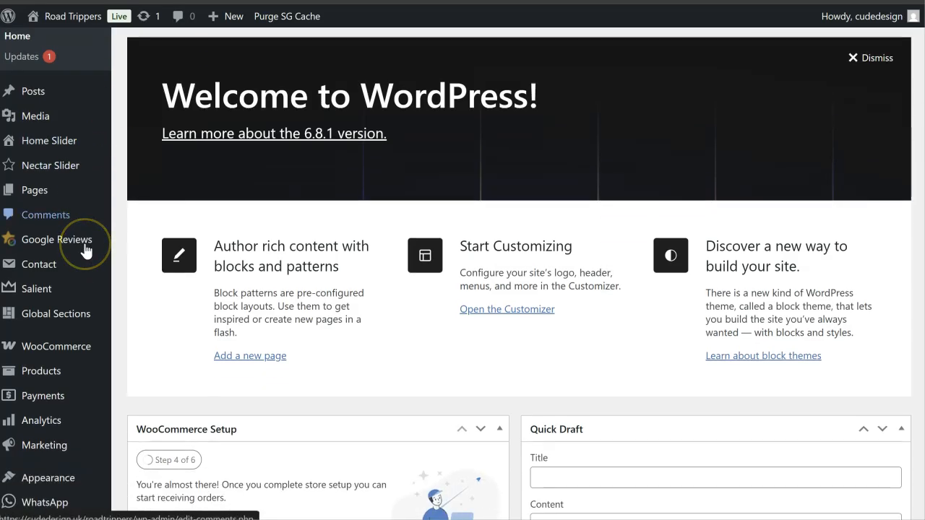
mouse_move(87, 250)
scroll(85, 249, "down", 1)
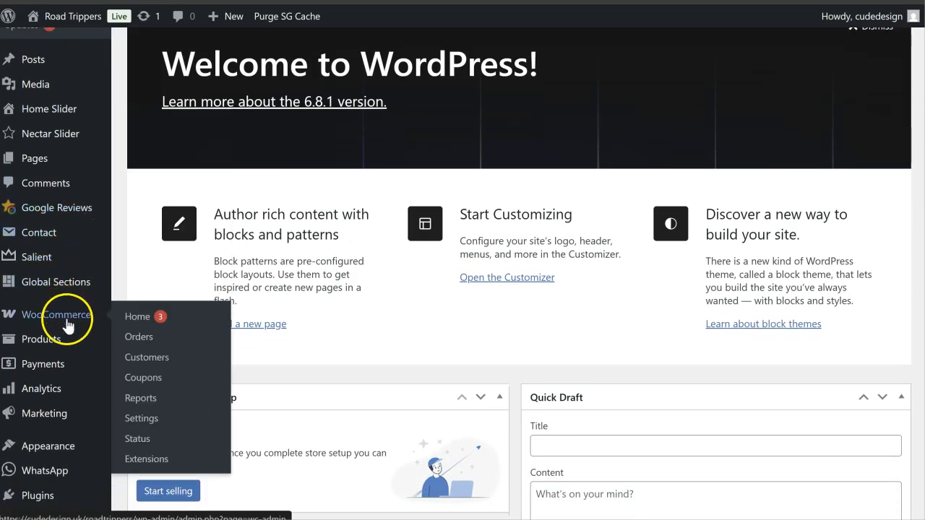
mouse_move(65, 350)
left_click(149, 345)
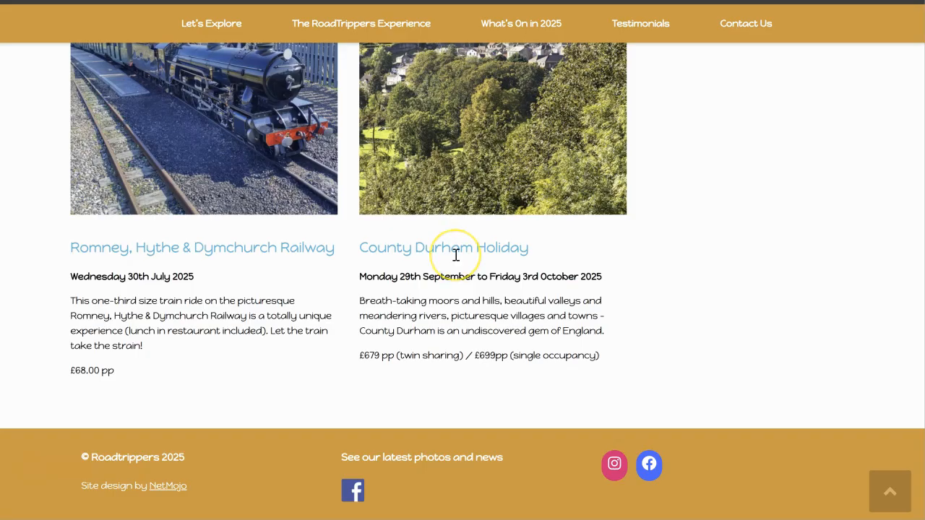
- Look over the trip dates on the existing RoadTrippers website, and open the Maritime Deal product for editing
scroll(453, 254, "up", 4)
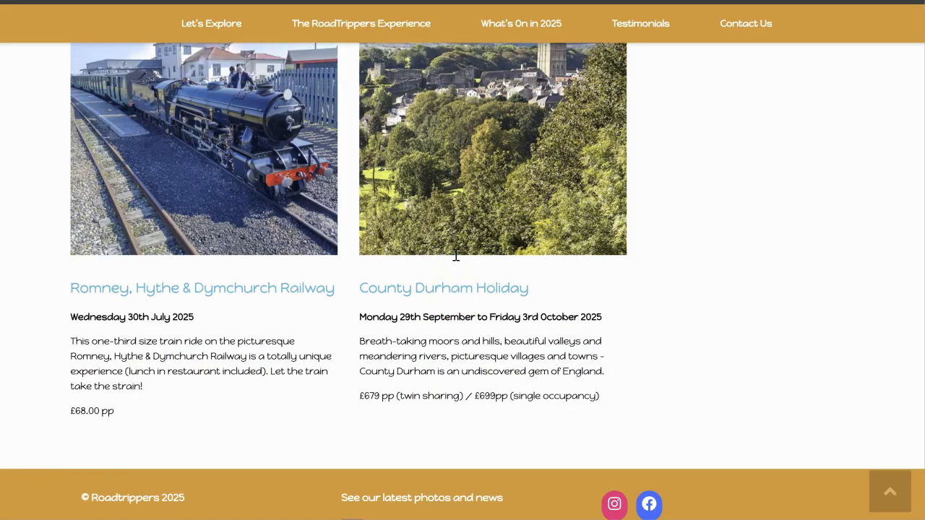
scroll(455, 255, "up", 1)
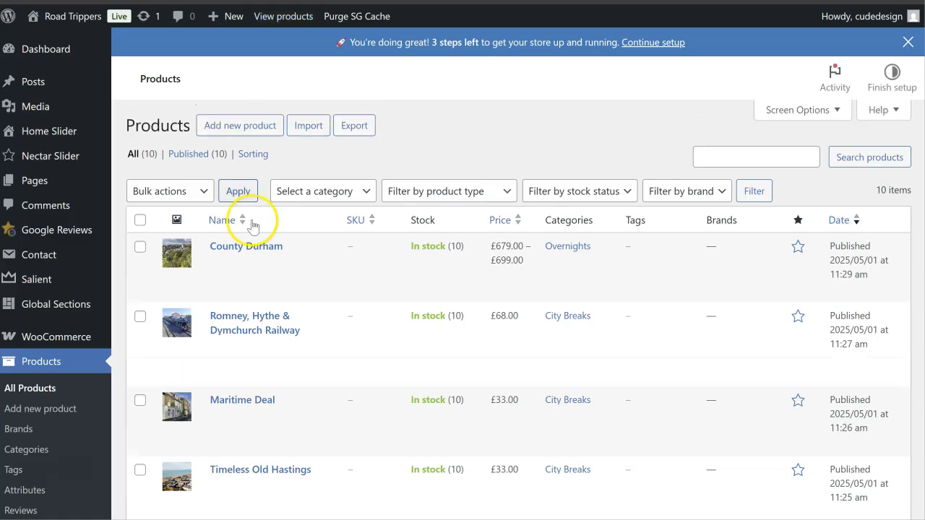
scroll(226, 253, "down", 3)
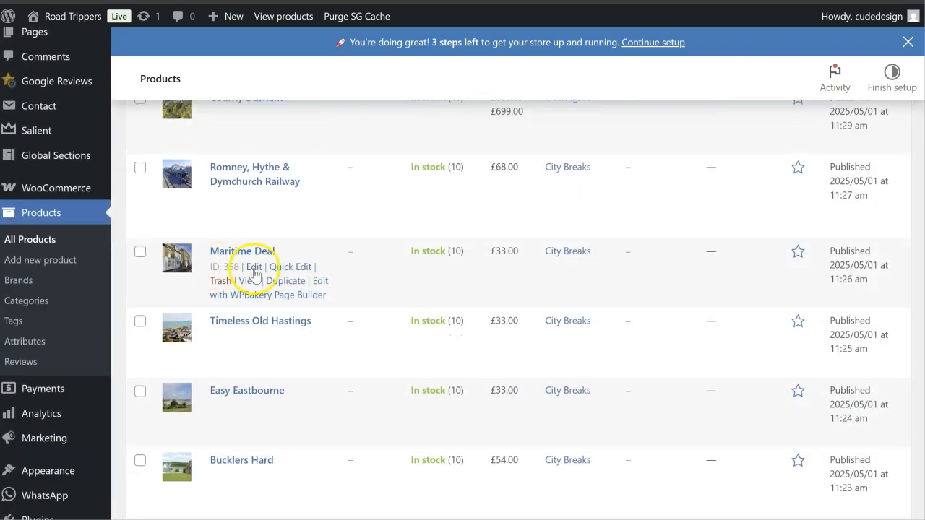
left_click(253, 266)
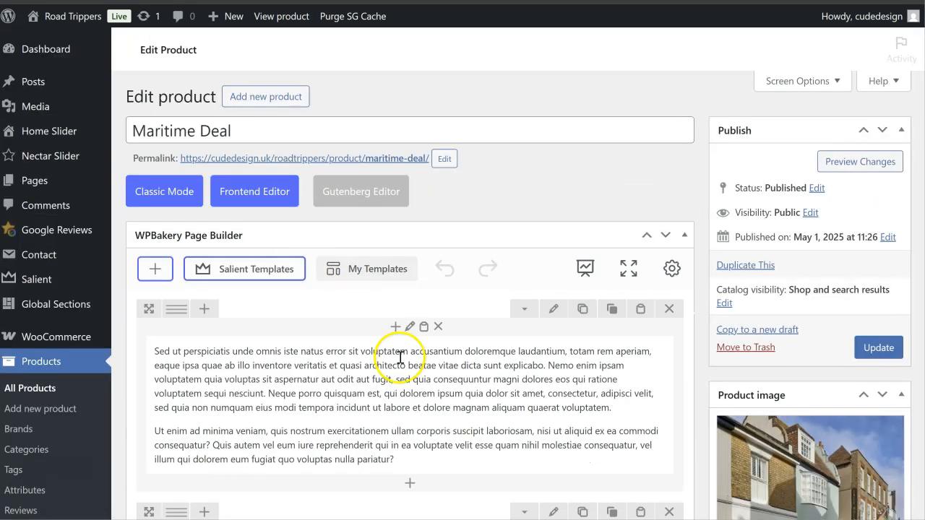
- Set the Maritime Deal product's Trip Date to 25/07/2025 and update the product
scroll(665, 229, "down", 5)
scroll(666, 231, "down", 3)
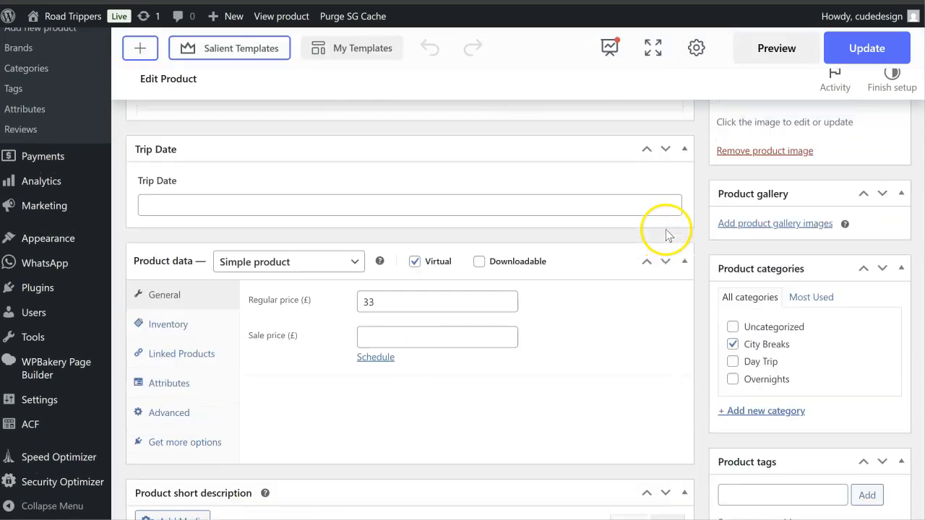
scroll(644, 232, "up", 1)
left_click(643, 238)
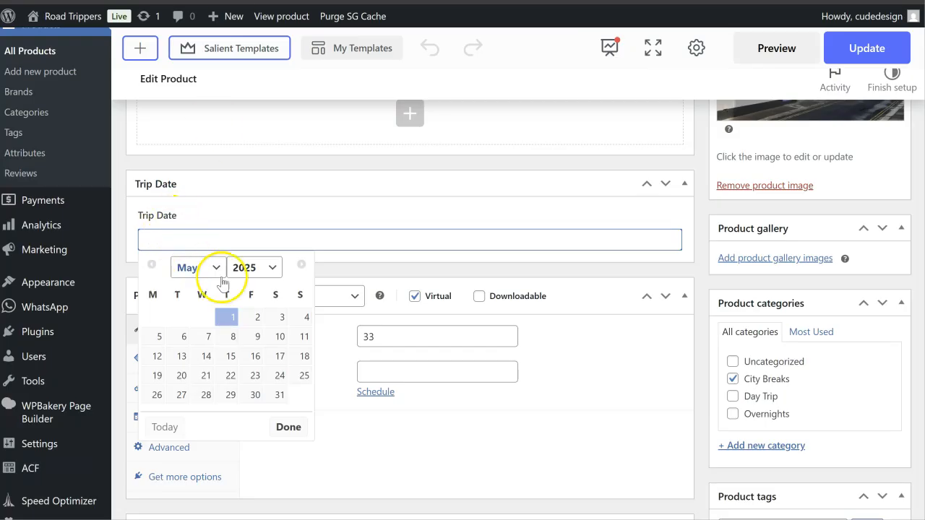
left_click(219, 268)
left_click(207, 405)
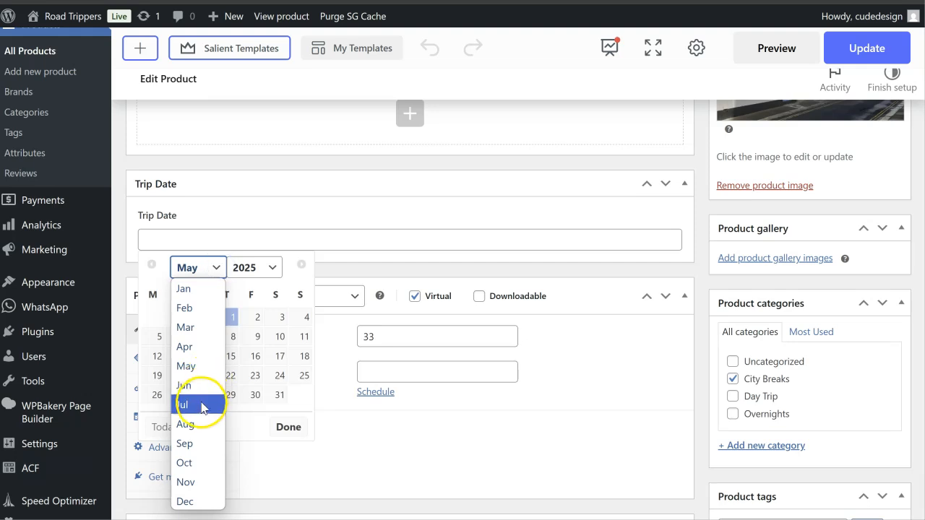
left_click(254, 376)
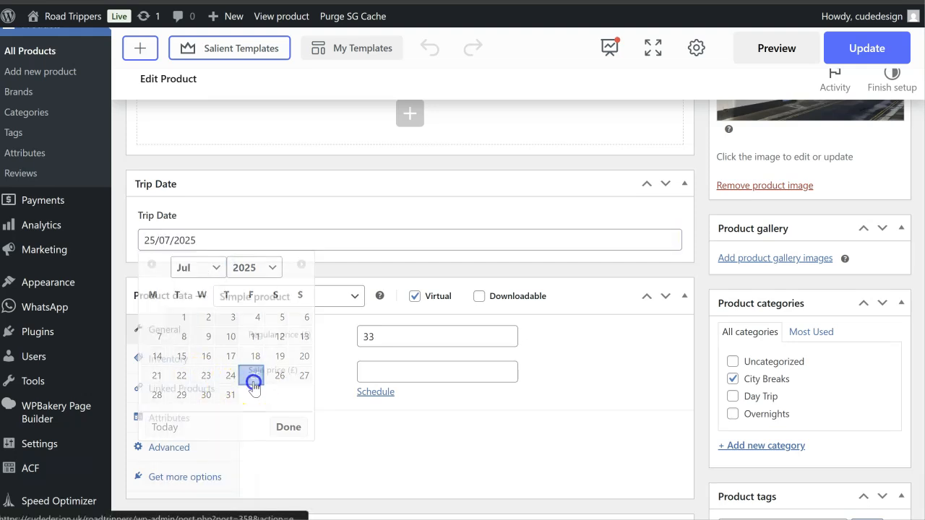
scroll(813, 235, "up", 5)
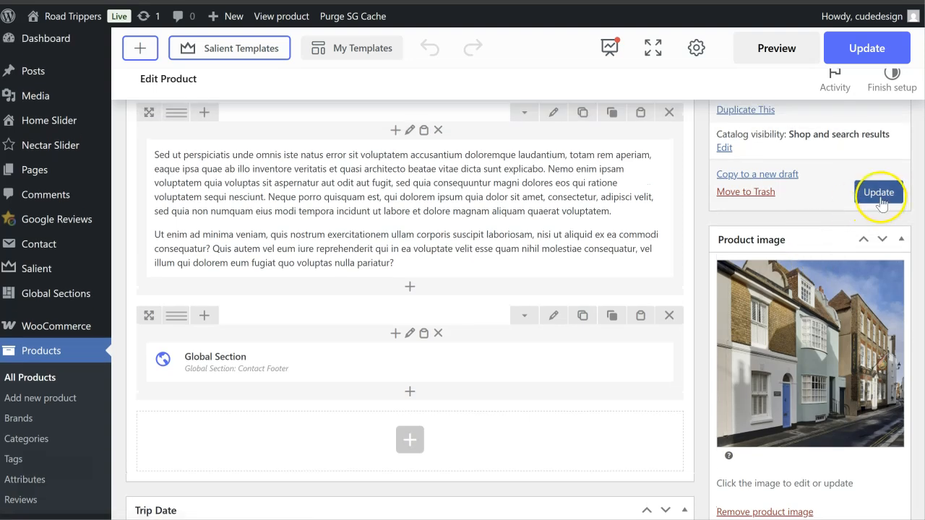
left_click(880, 195)
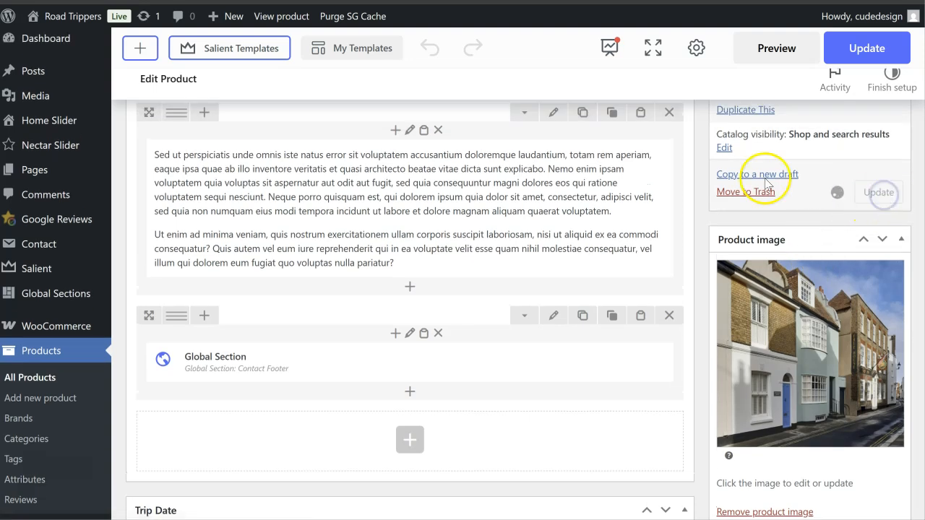
- Check the listed products and their date order on the Upcoming Trips page
left_click(384, 1)
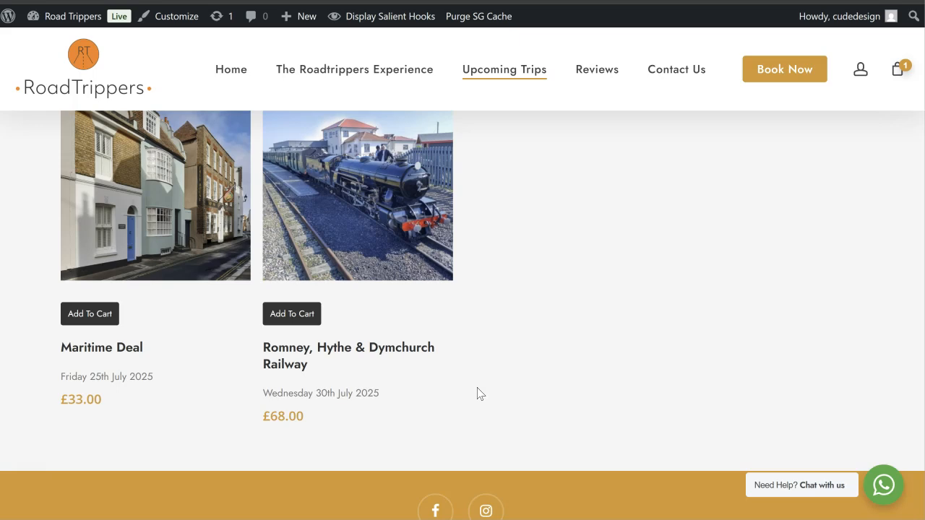
scroll(477, 394, "up", 3)
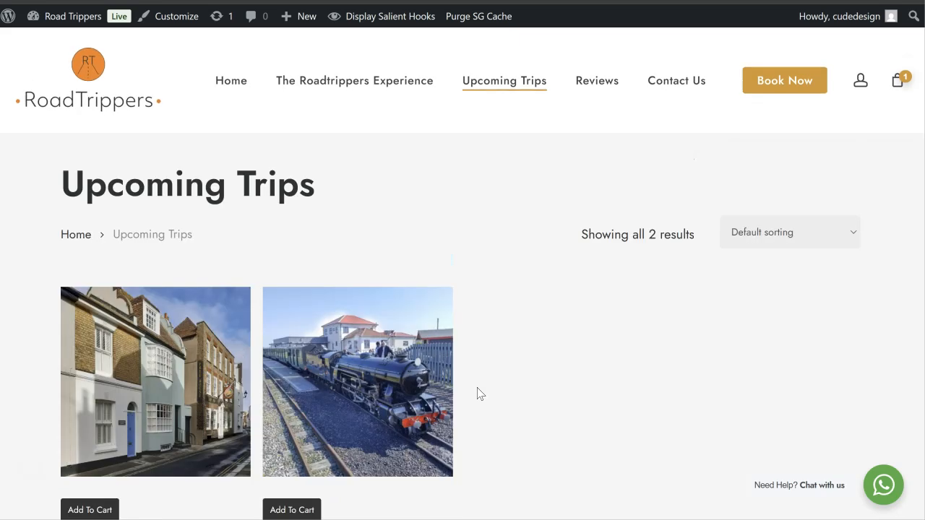
left_click(499, 308)
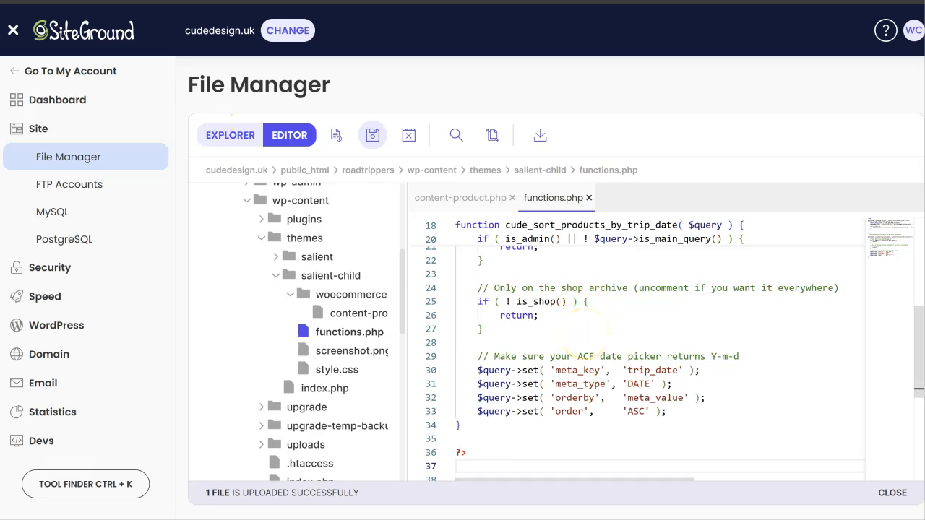
- Revisit ChatGPT's functions.php code that sorts the products by trip_date
key("ctrl+Tab")
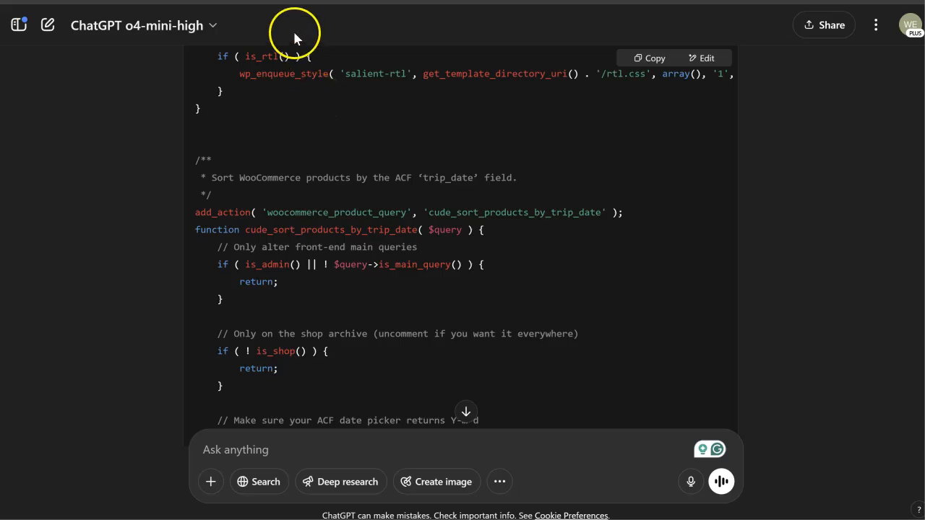
left_click(286, 1)
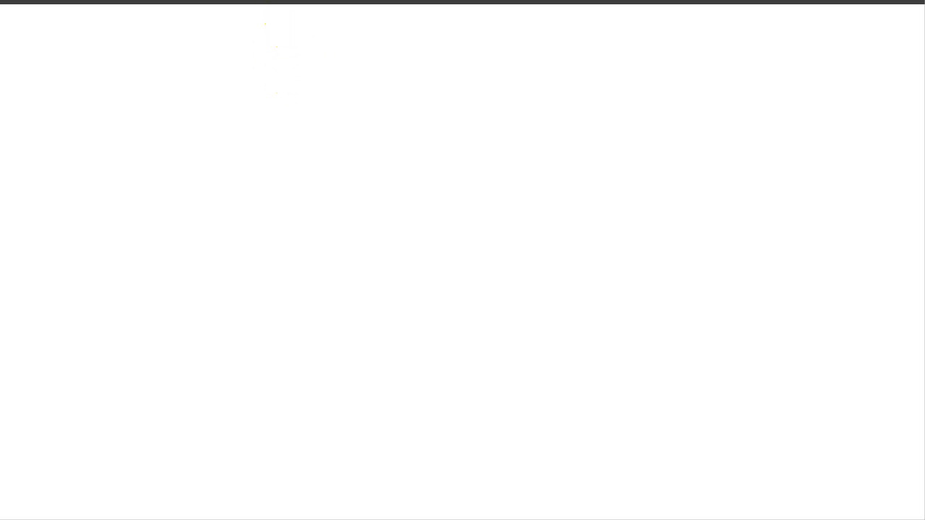